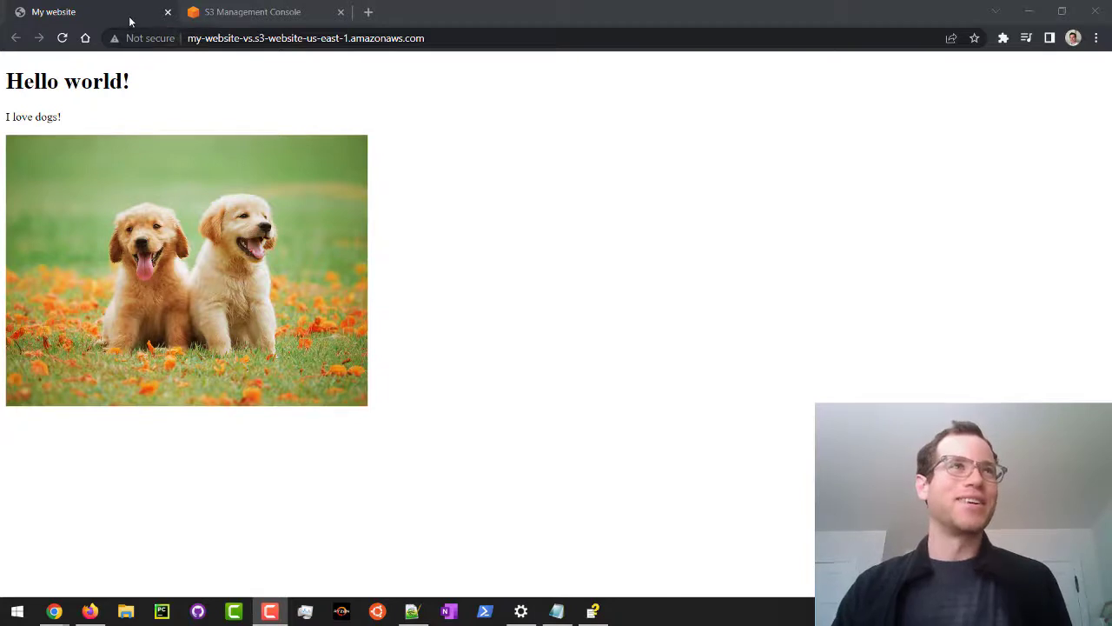
- Close the sample website, return to the AWS console home, and start creating a new bucket in S3
left_click(168, 12)
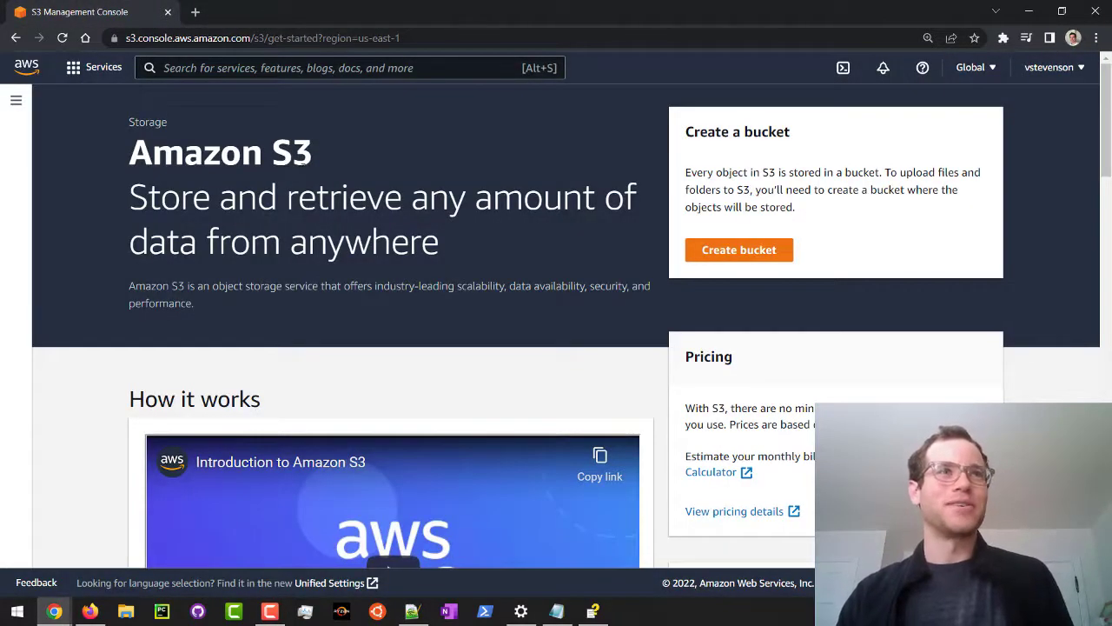
left_click(32, 75)
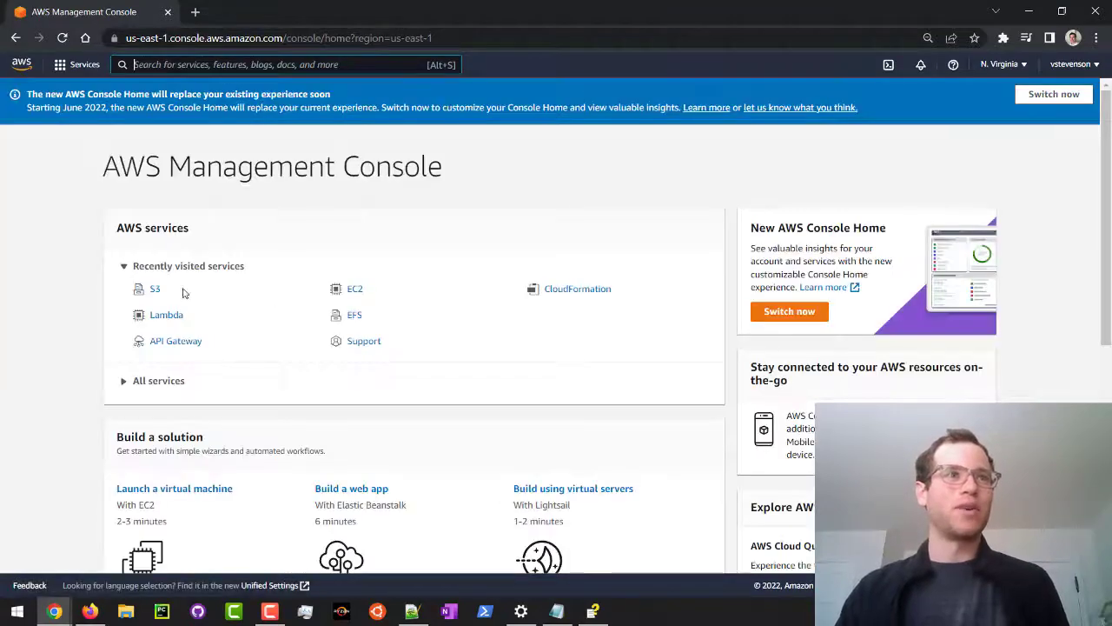
left_click(154, 291)
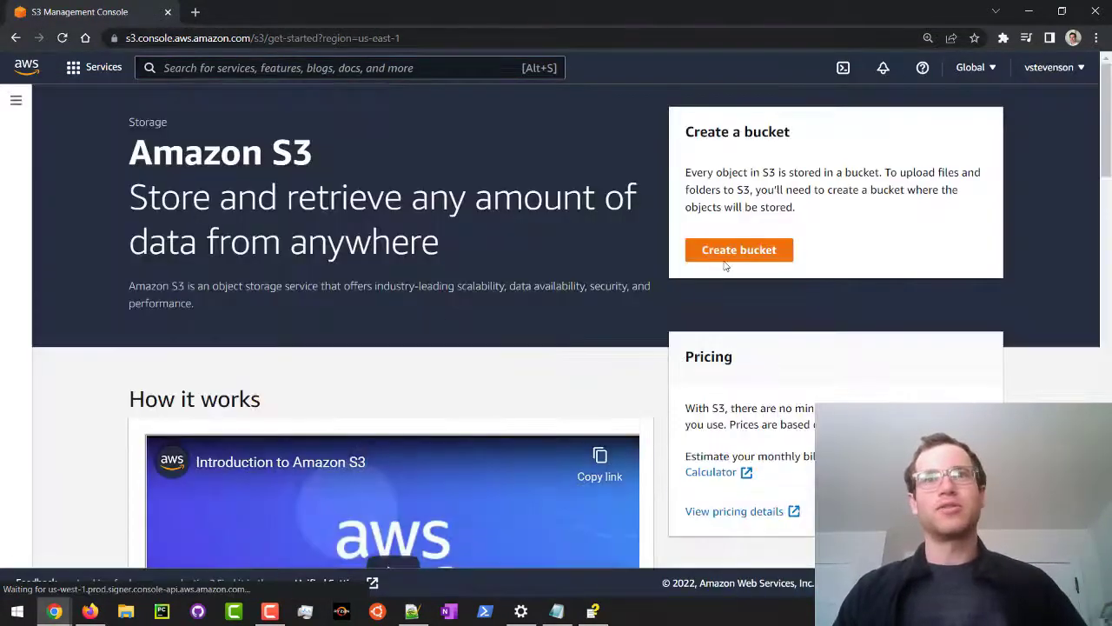
left_click(725, 259)
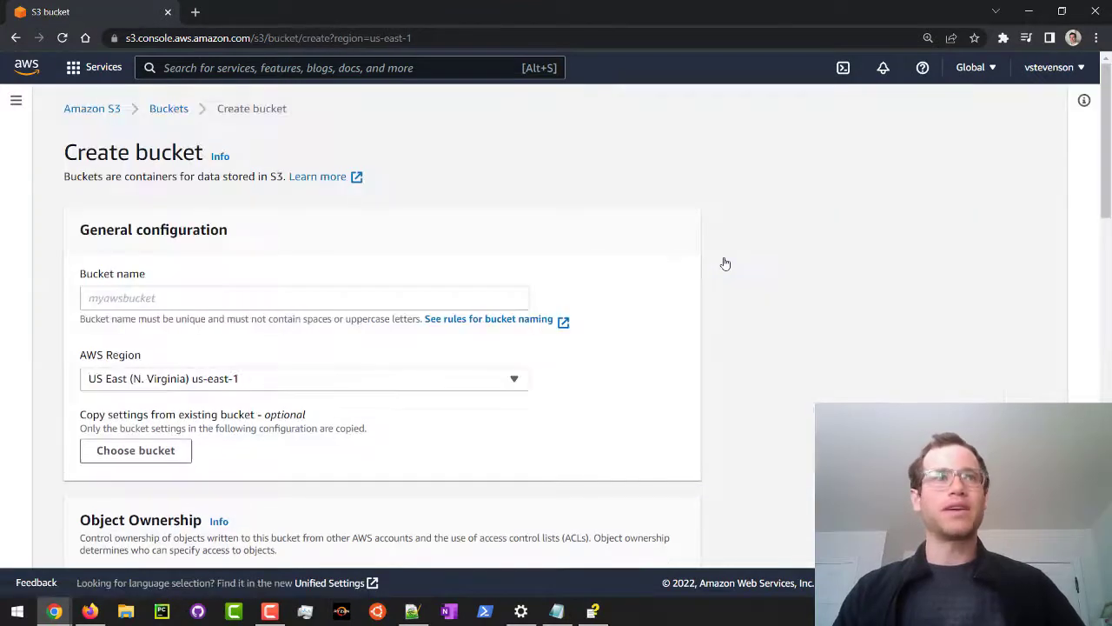
- Name the new bucket my-website-vs
left_click(218, 296)
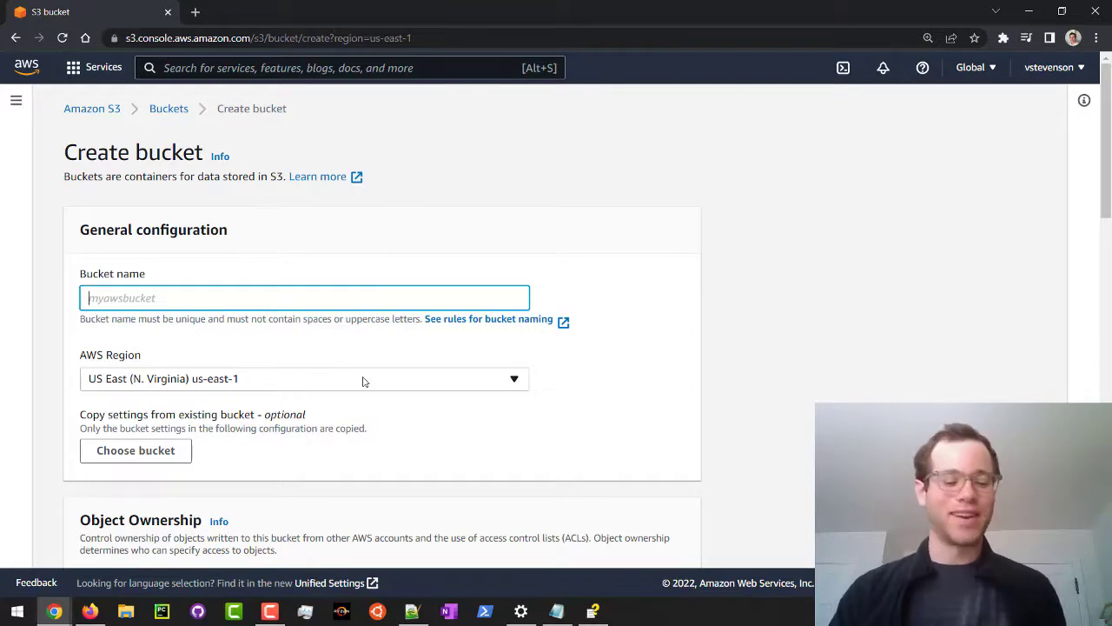
type("m")
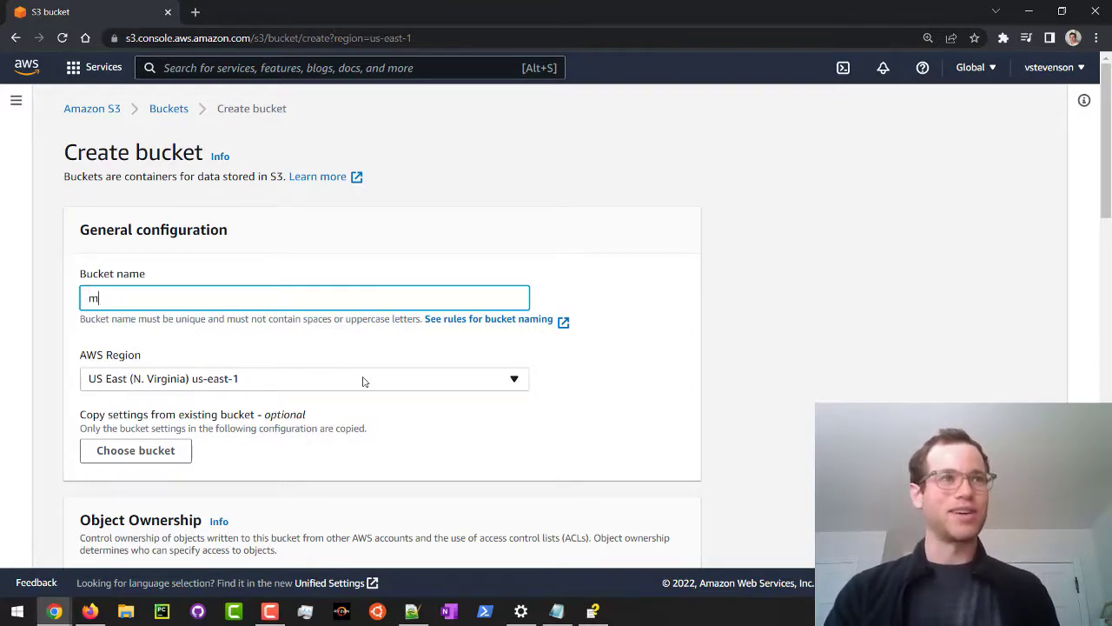
type("y-website-vs")
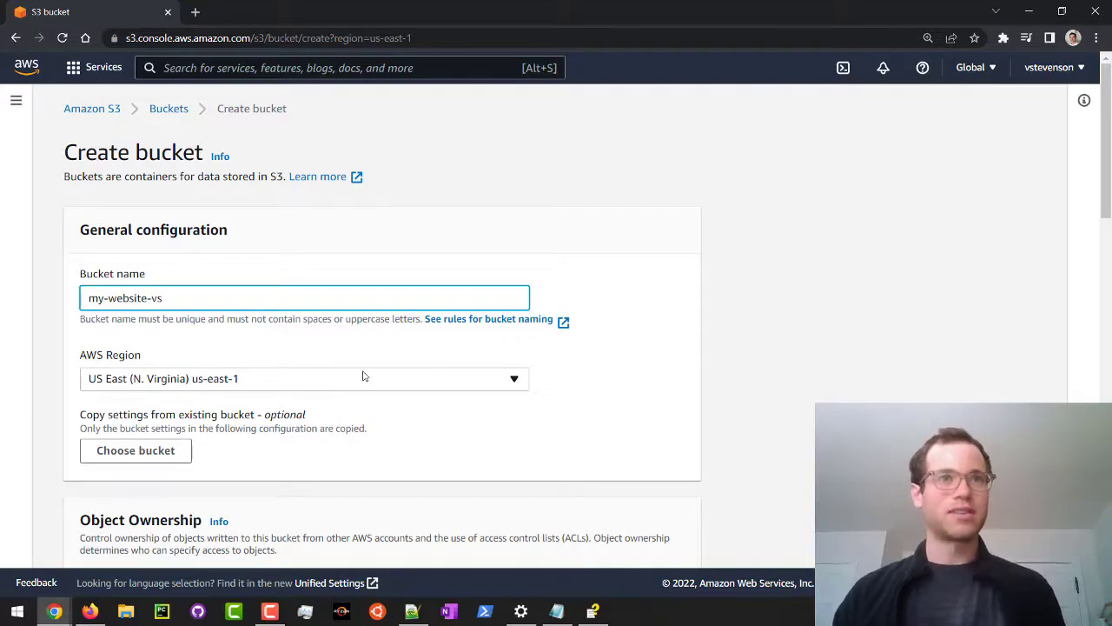
left_click(366, 358)
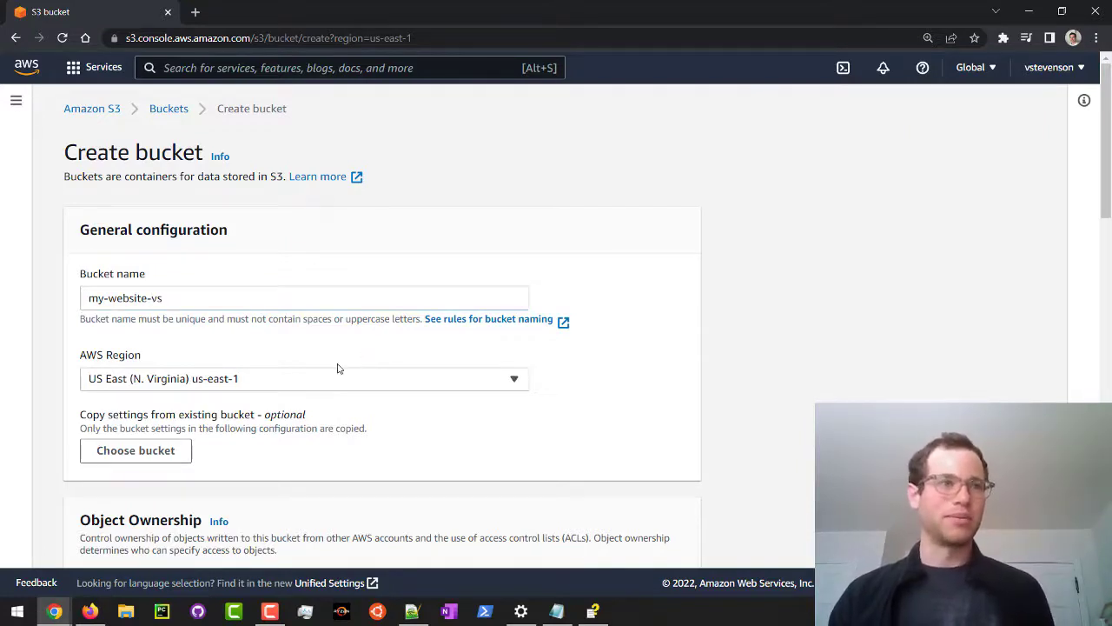
- Turn off Block all public access for the bucket and acknowledge that its objects might become public
scroll(168, 468, "down", 2)
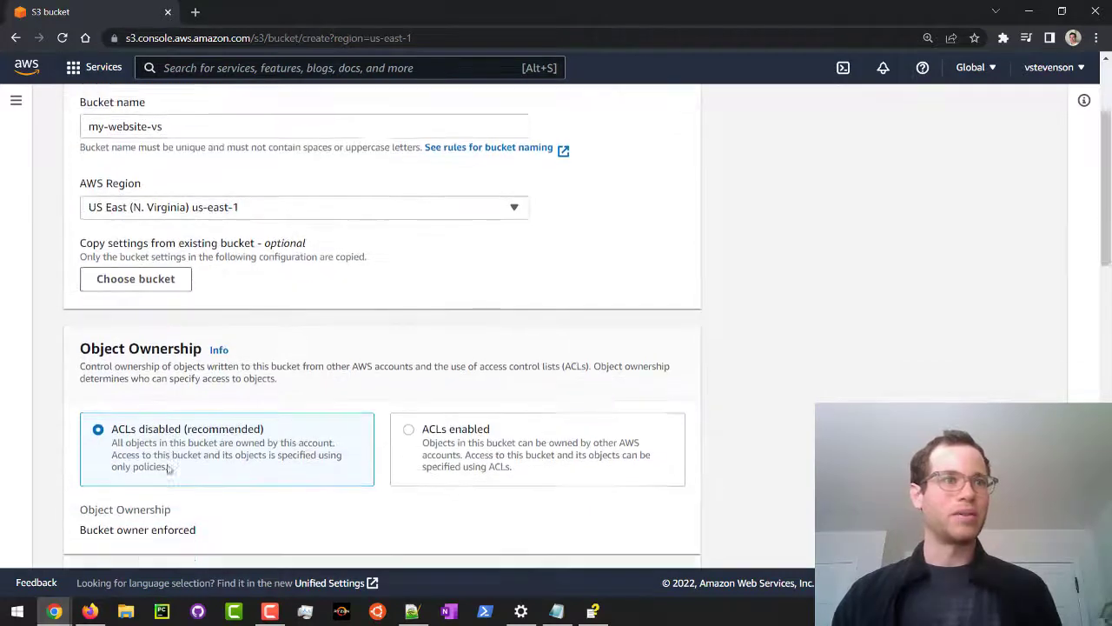
scroll(169, 470, "down", 1)
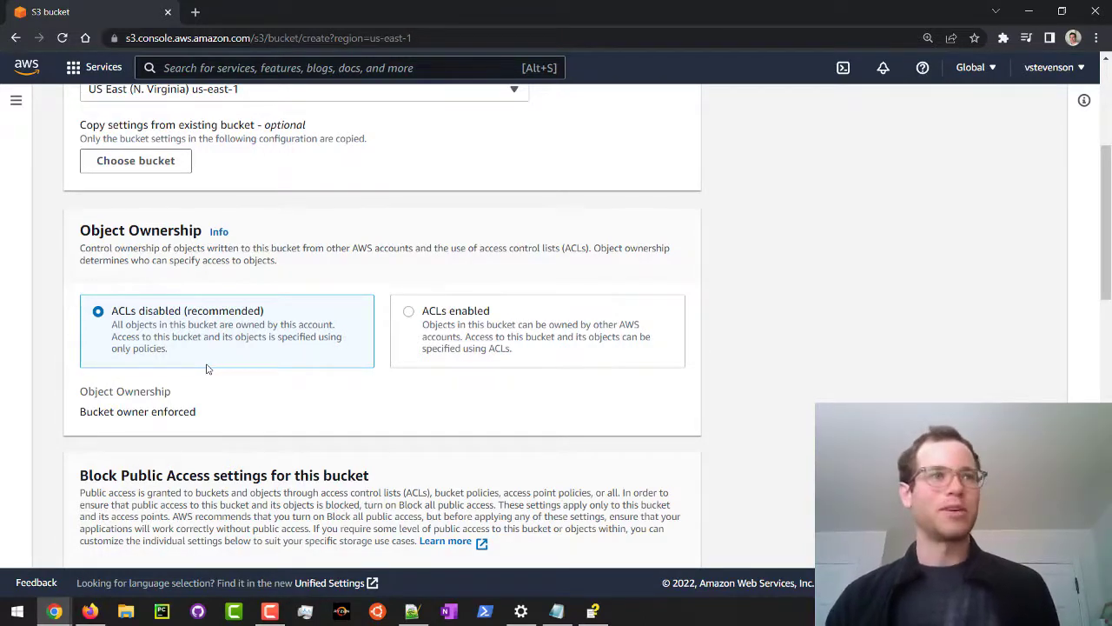
scroll(260, 432, "down", 5)
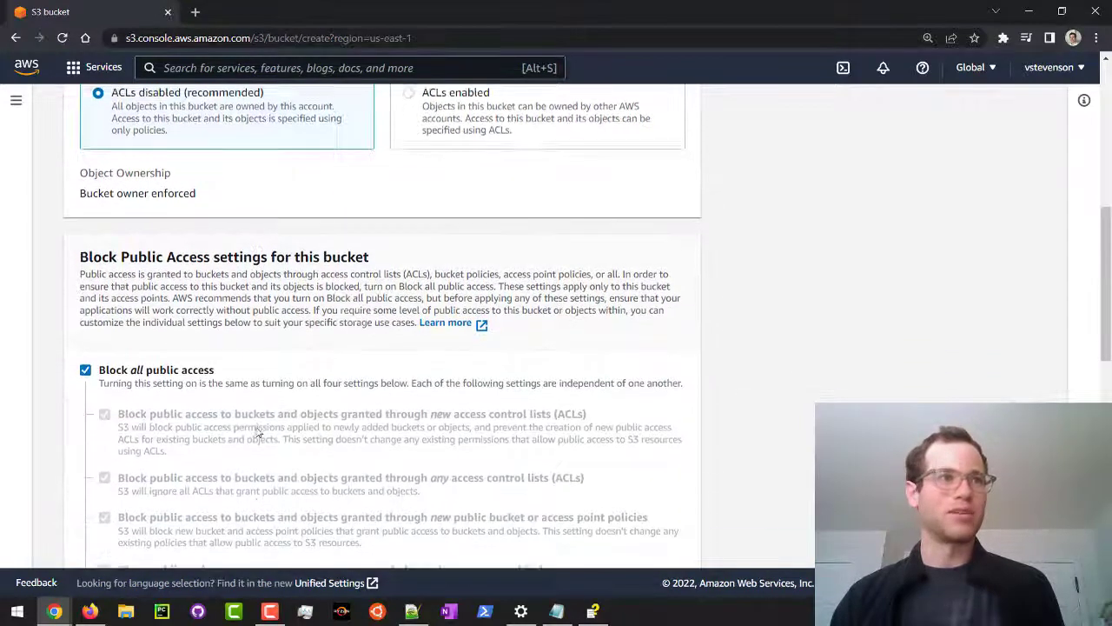
scroll(260, 432, "down", 2)
left_click_drag(80, 187, 374, 186)
left_click(393, 236)
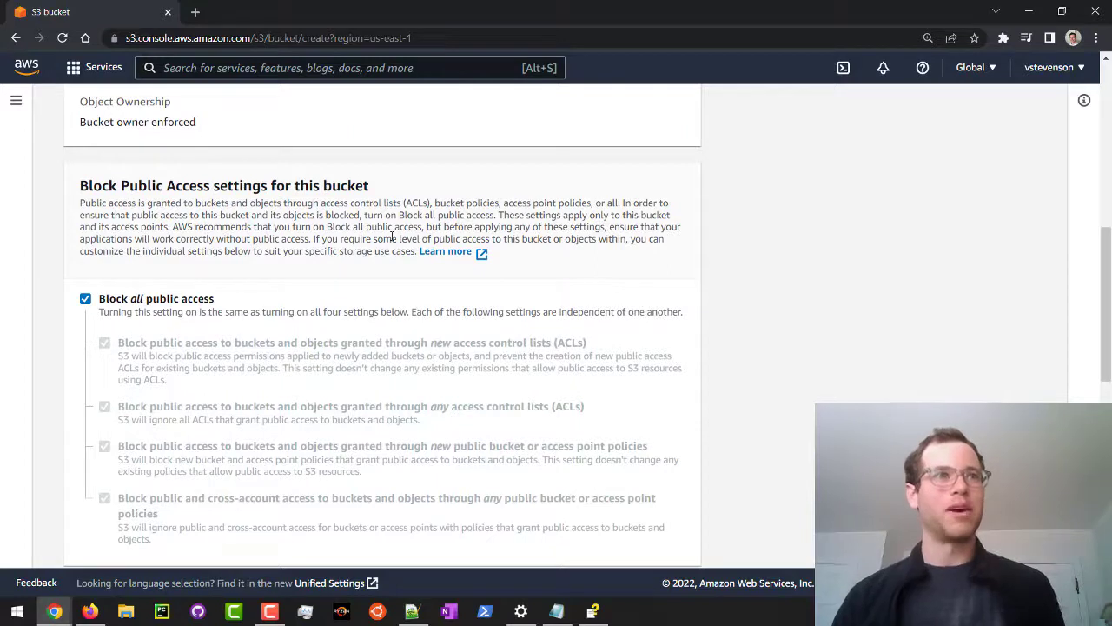
left_click(85, 299)
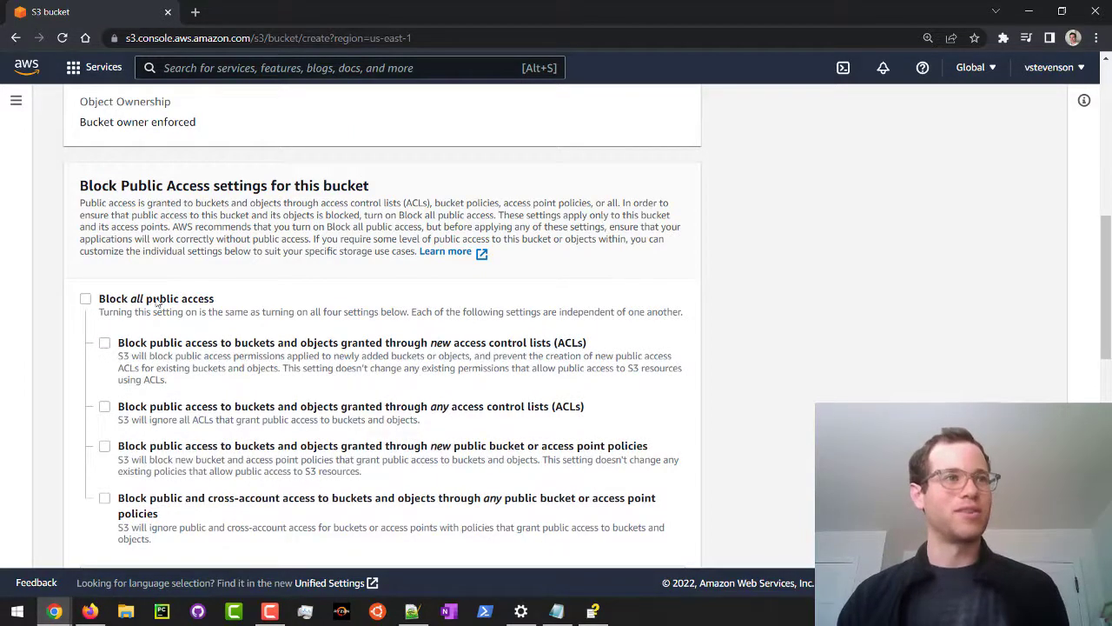
scroll(179, 312, "down", 2)
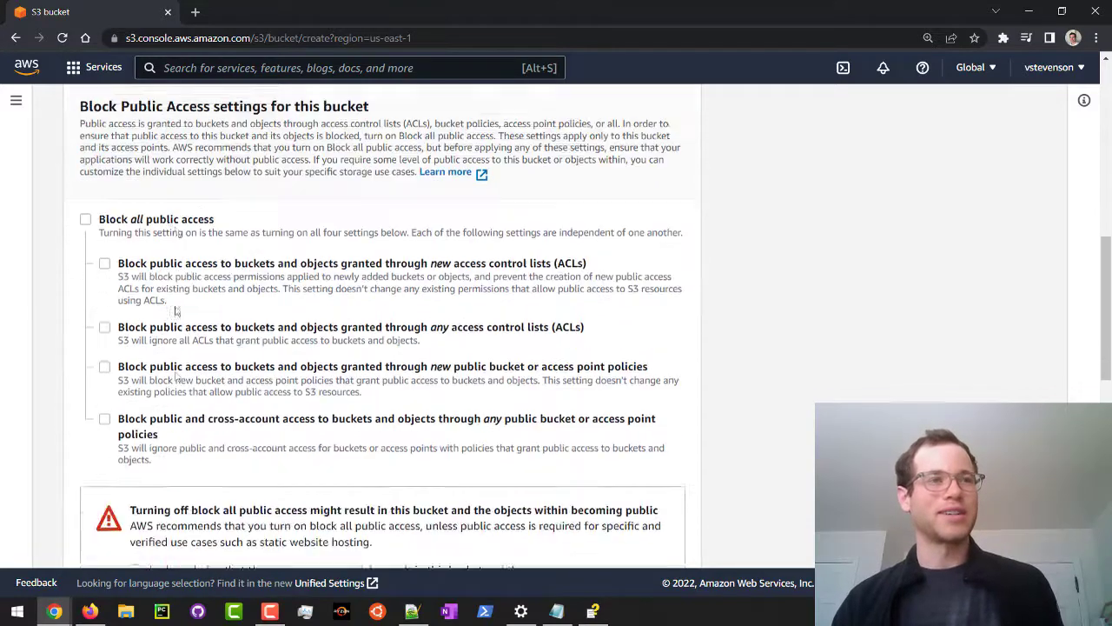
scroll(184, 332, "down", 1)
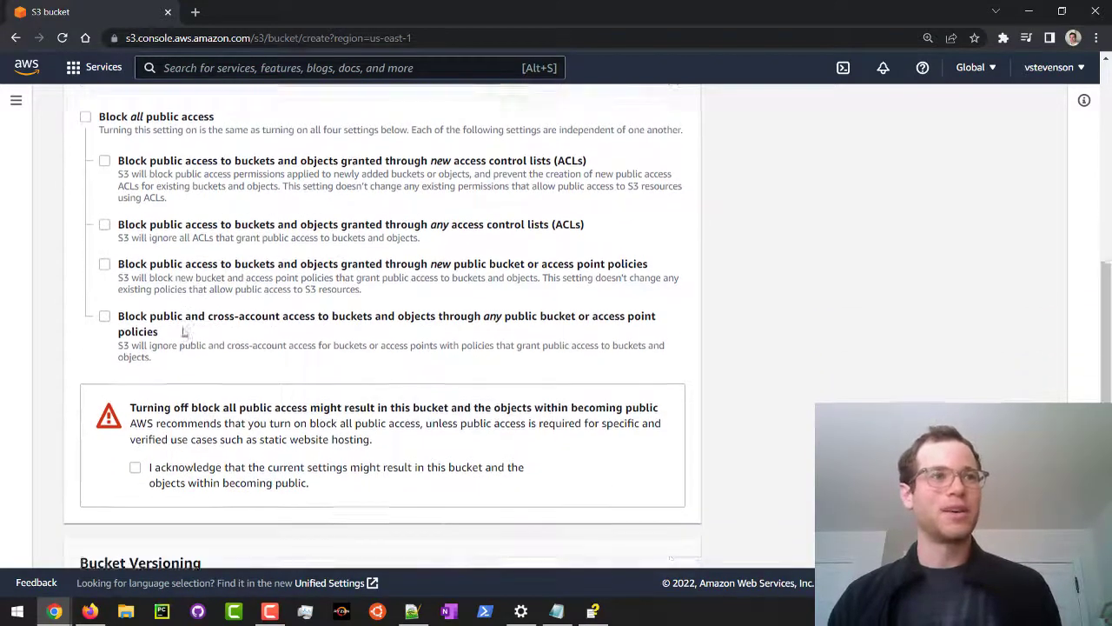
left_click(135, 431)
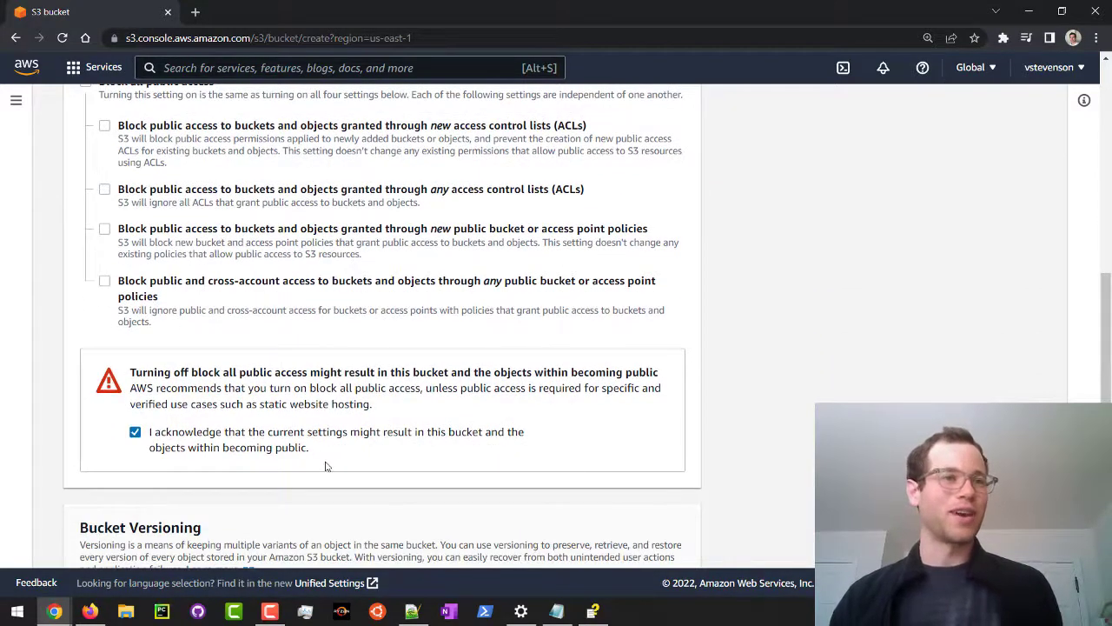
- Review the new bucket's versioning, tags, default encryption and advanced Object Lock options
scroll(324, 464, "down", 2)
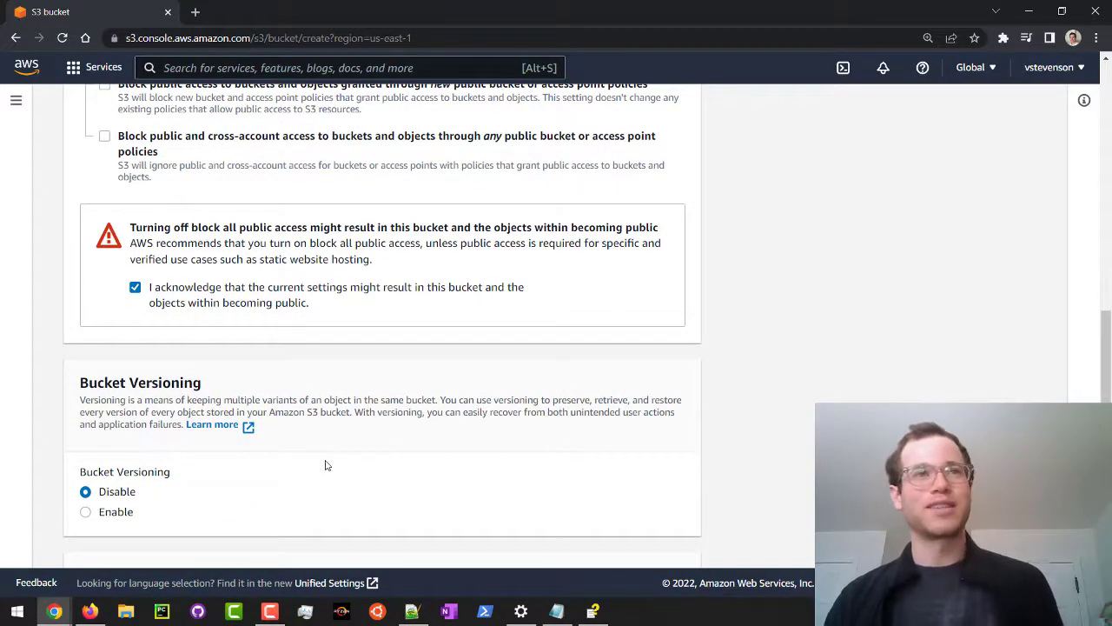
scroll(326, 465, "up", 1)
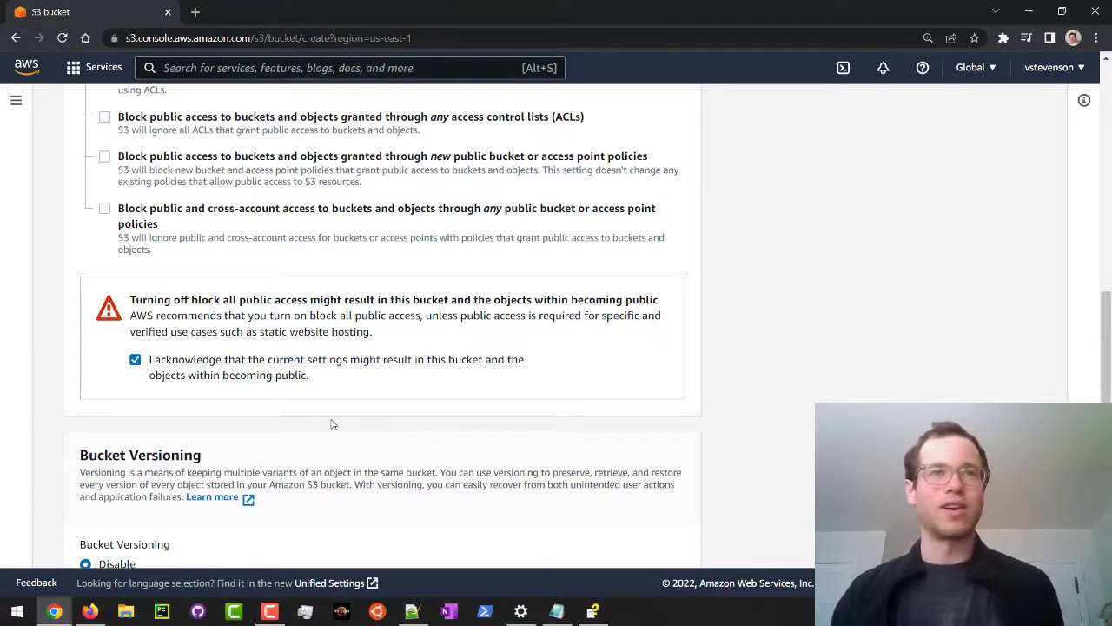
scroll(331, 424, "down", 3)
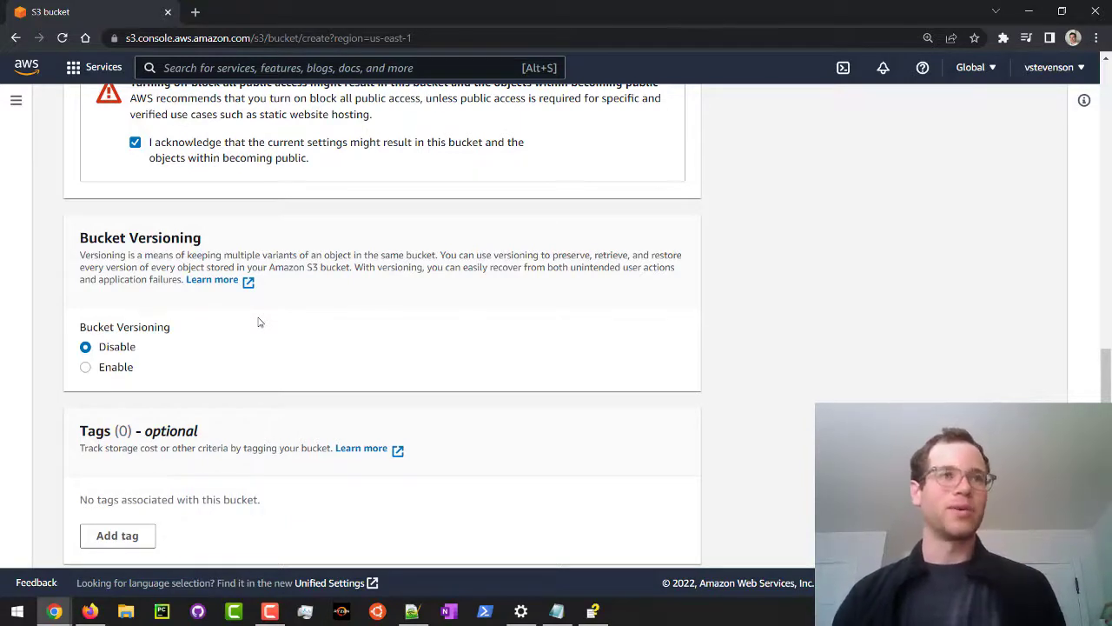
scroll(259, 343, "down", 3)
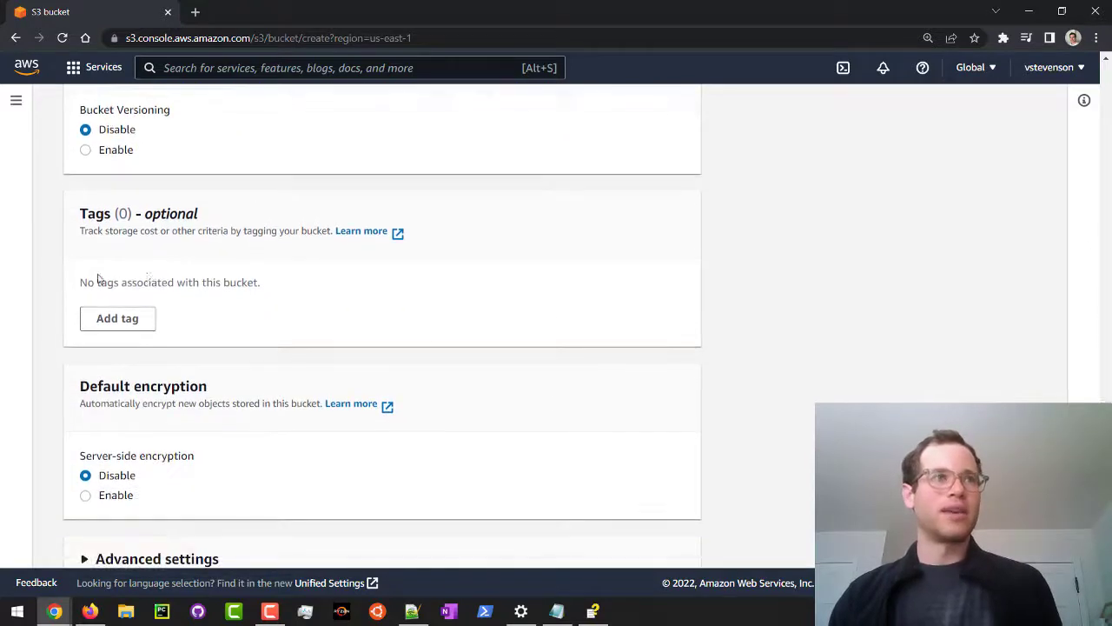
scroll(236, 439, "down", 1)
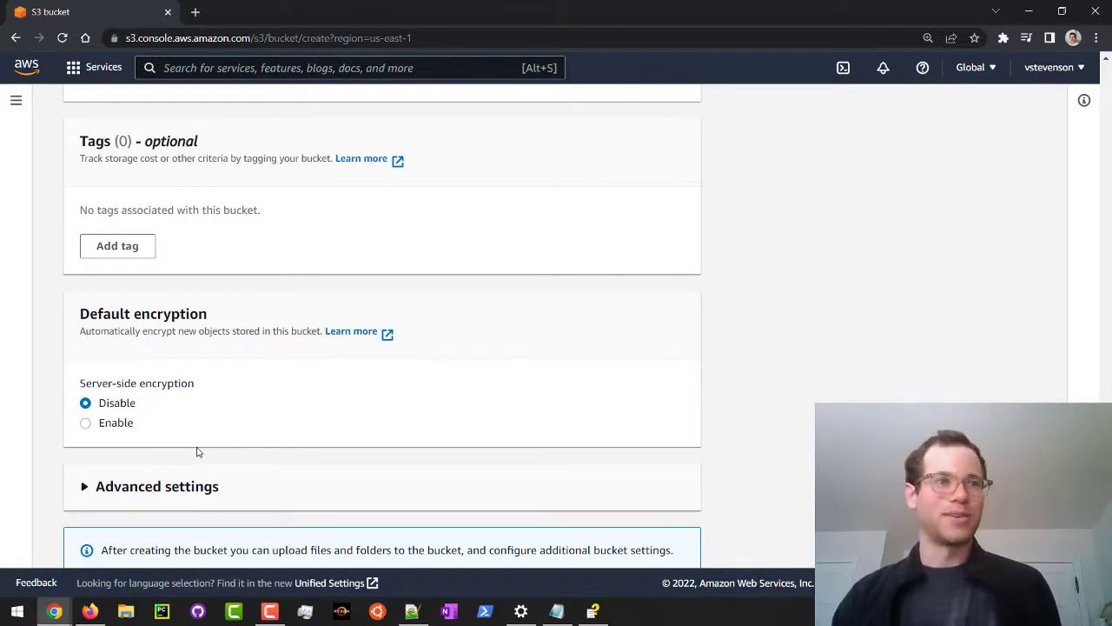
scroll(196, 452, "down", 1)
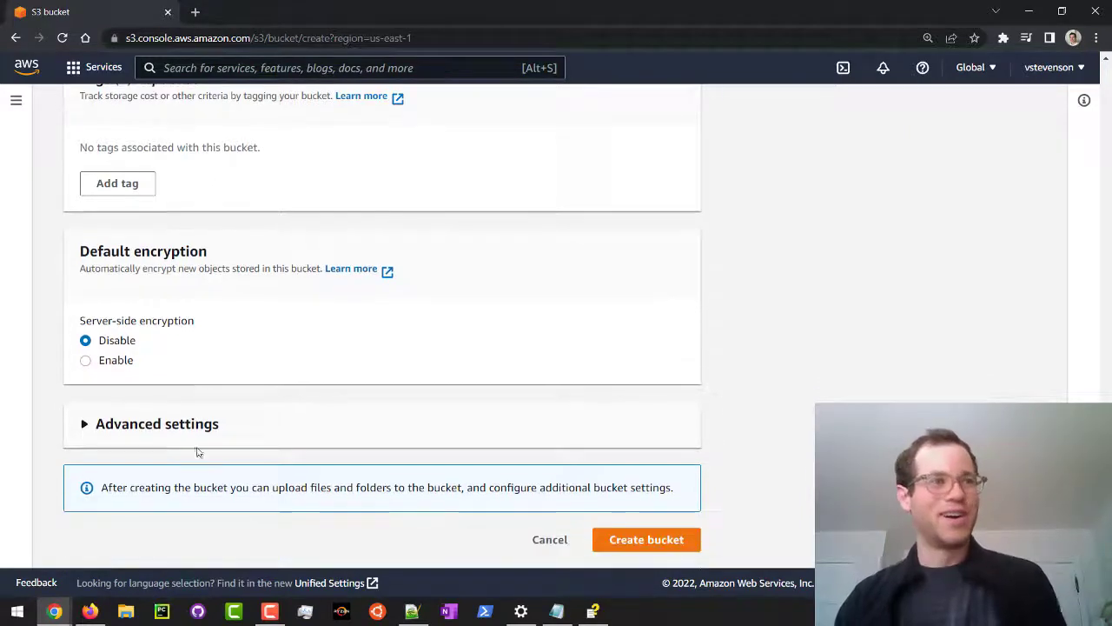
left_click(127, 426)
scroll(193, 378, "down", 3)
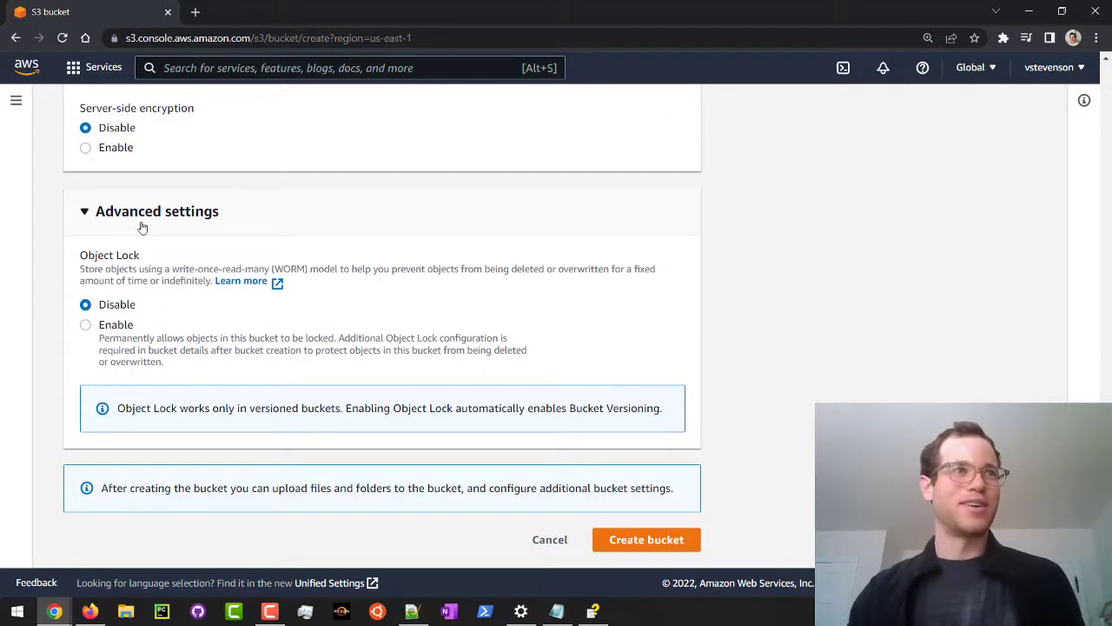
left_click(143, 226)
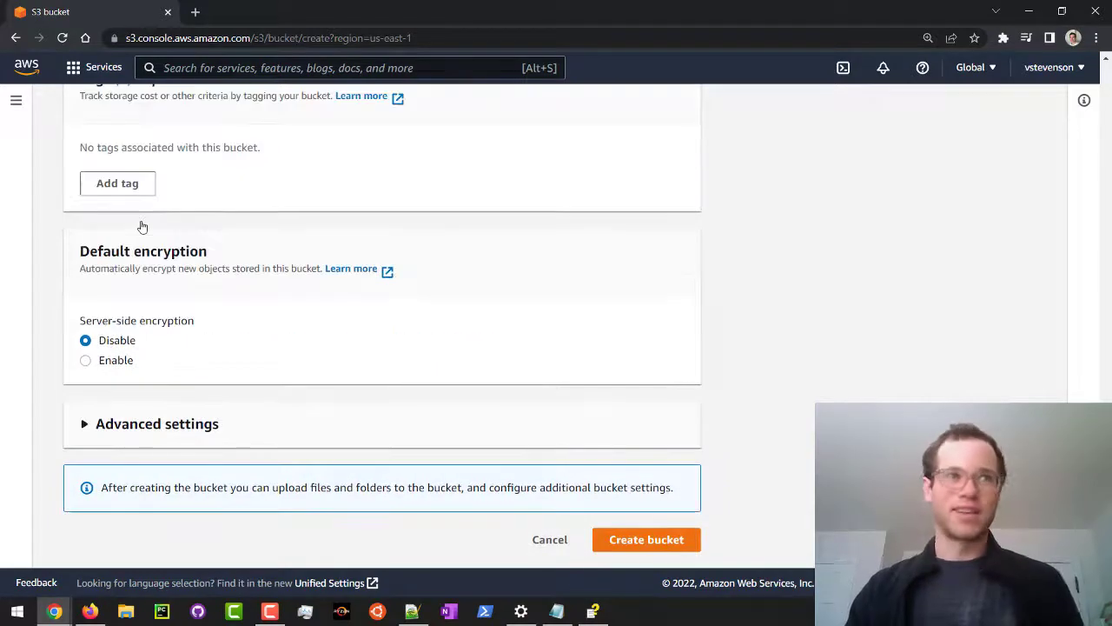
- Create the bucket and open my-website-vs at its object list
left_click(687, 539)
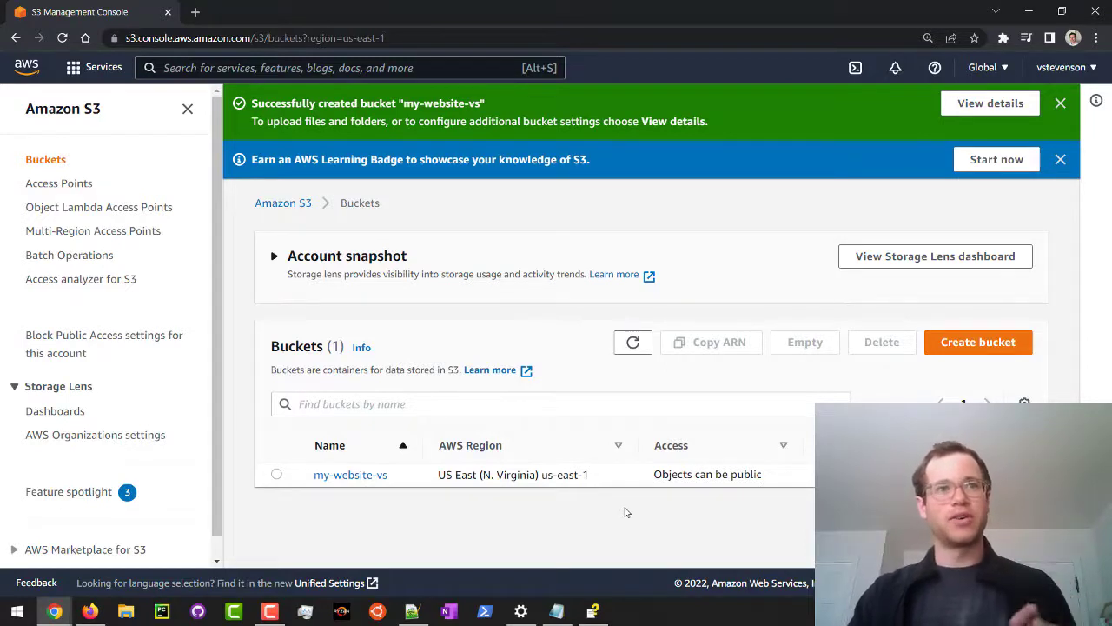
left_click(332, 479)
scroll(486, 489, "down", 2)
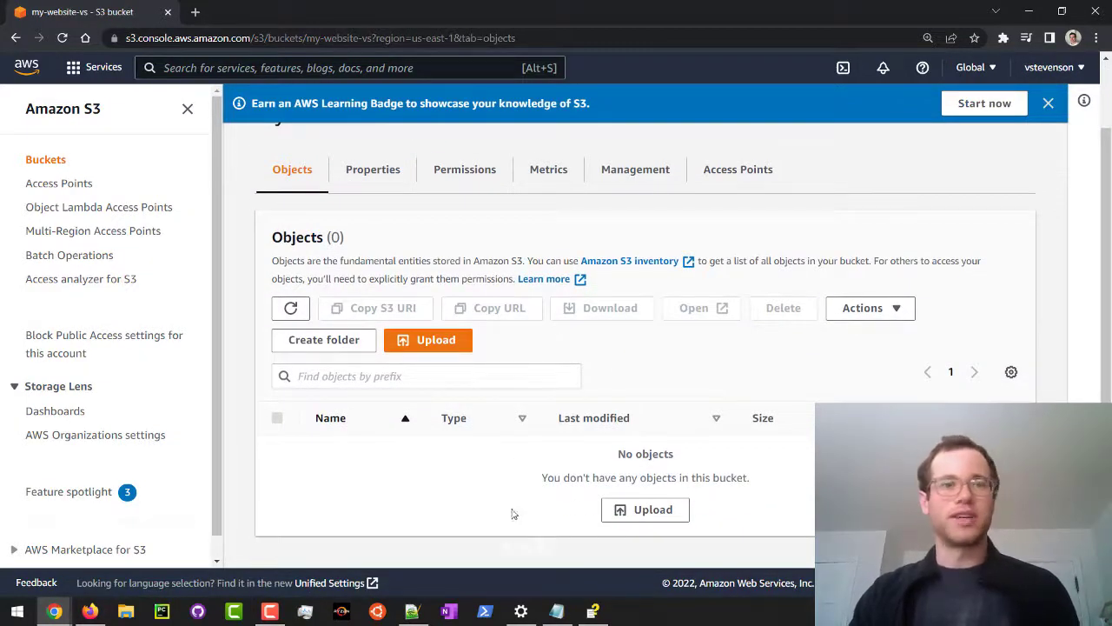
- Switch to Notepad++ and examine the code of index.html, including its title and dogs.jpg image tag, and of error.html
left_click(422, 611)
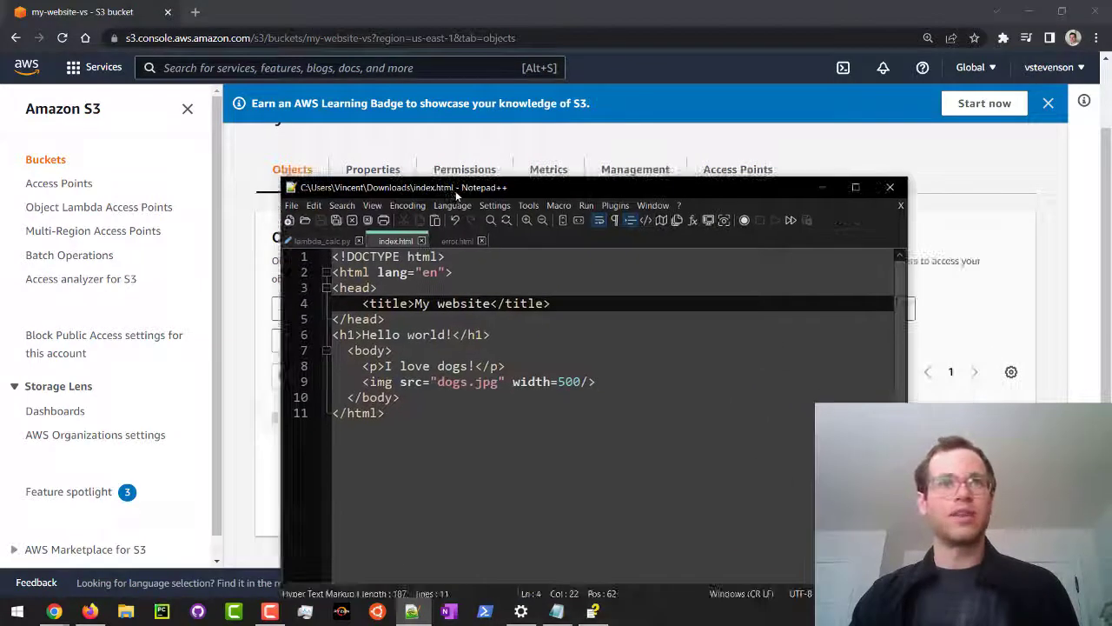
left_click_drag(360, 383, 306, 225)
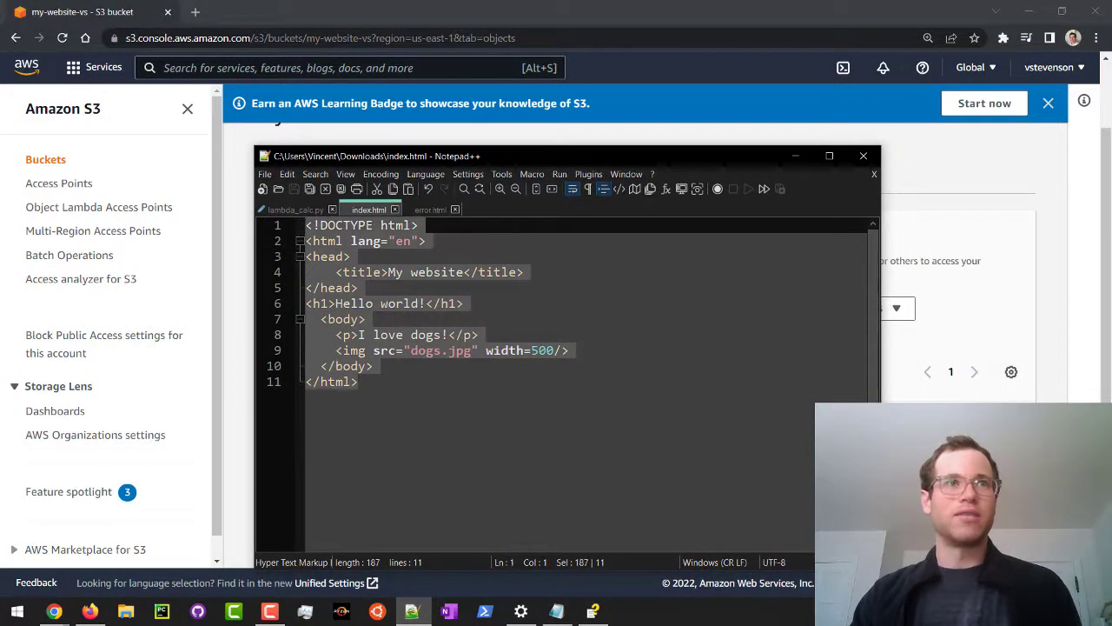
left_click(553, 477)
left_click_drag(387, 274, 517, 274)
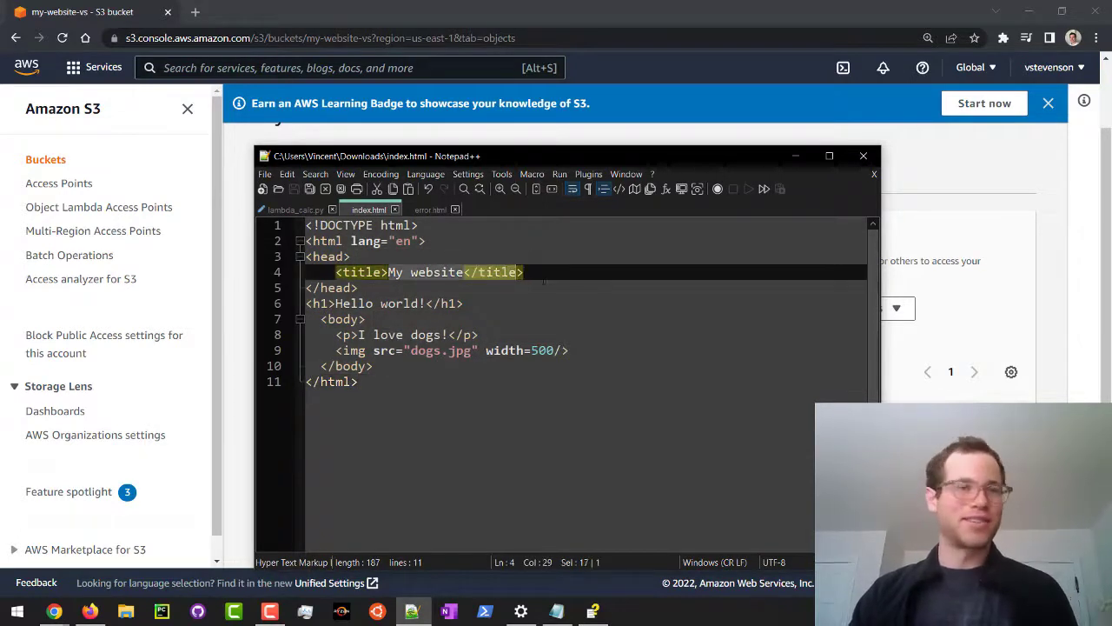
left_click(571, 338)
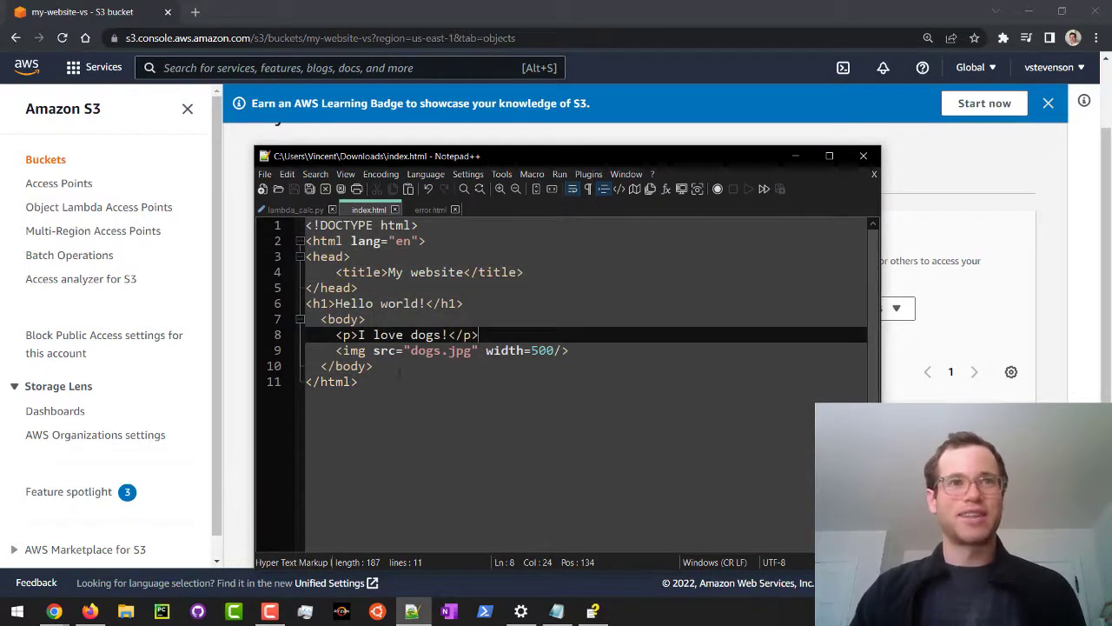
left_click_drag(336, 350, 569, 350)
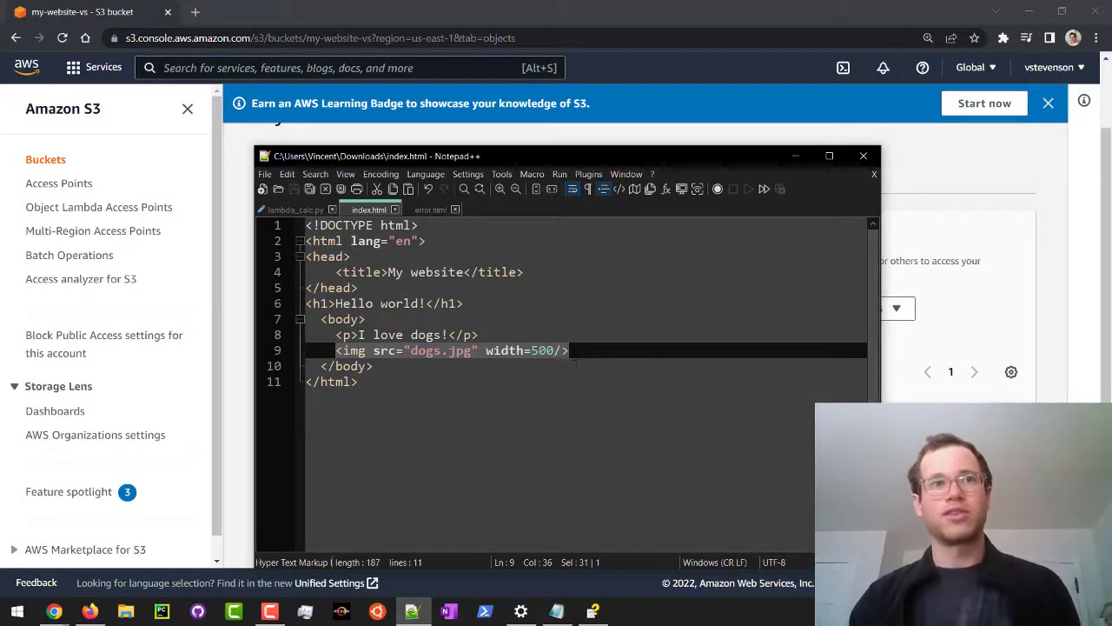
left_click_drag(410, 350, 483, 350)
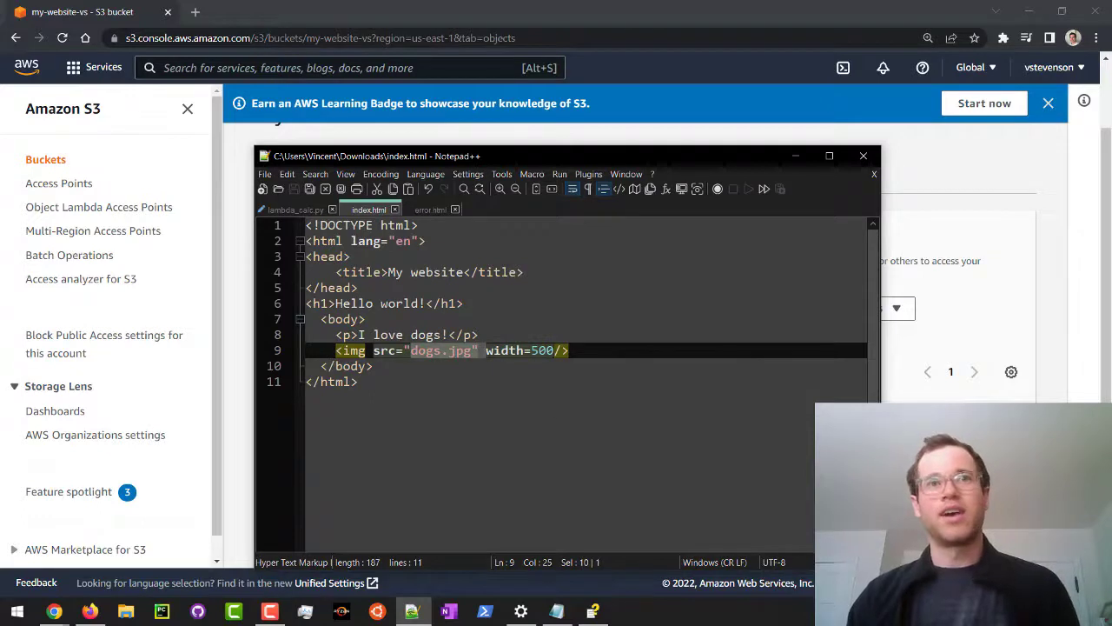
left_click(556, 426)
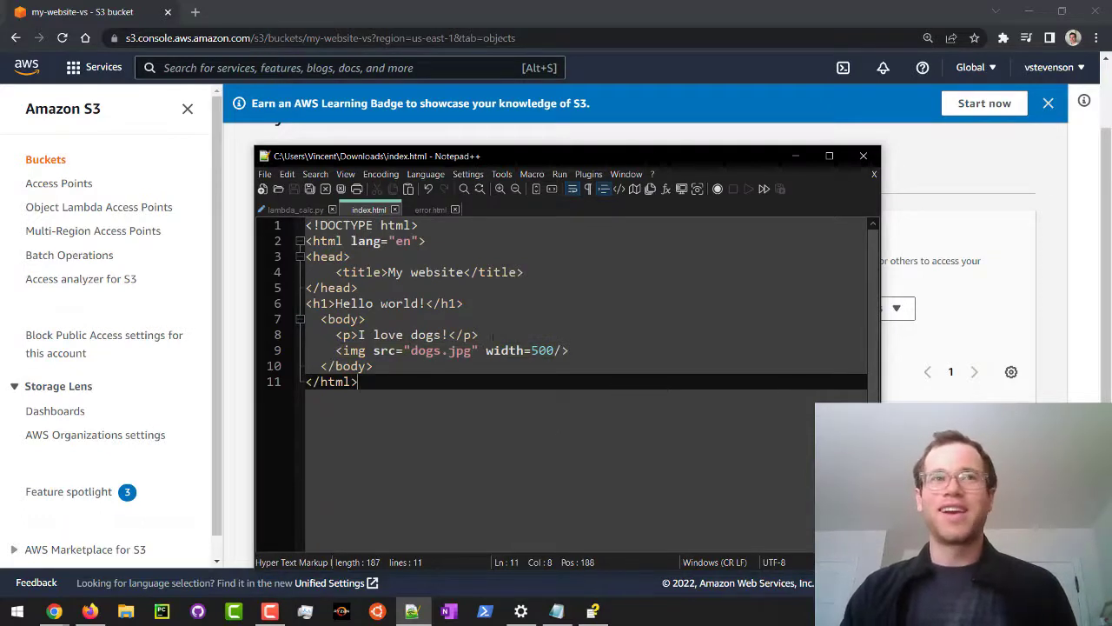
left_click(429, 210)
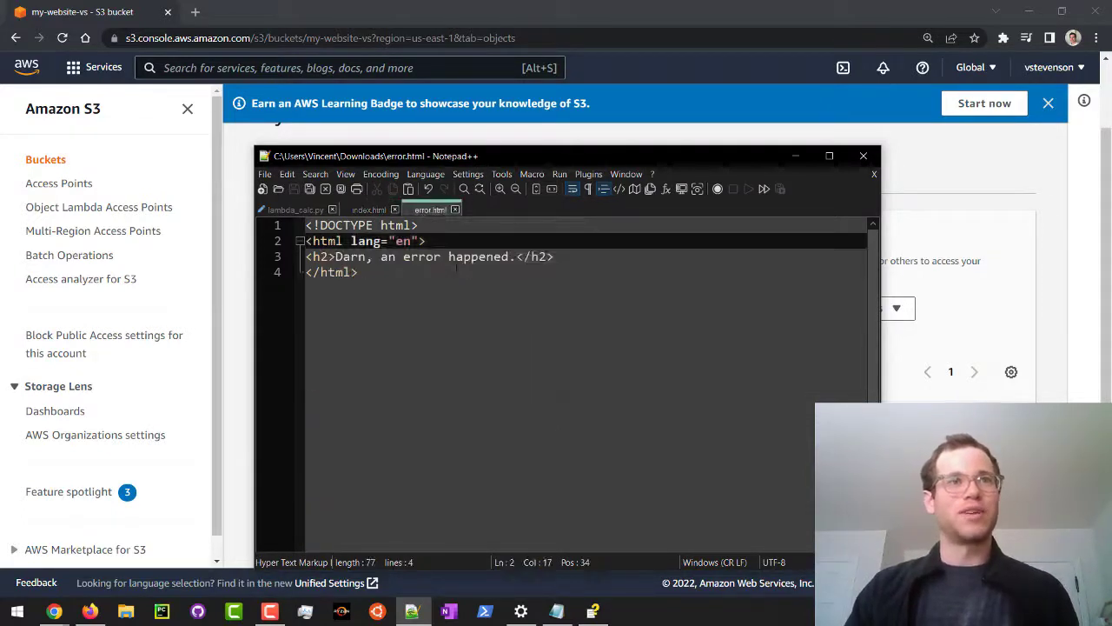
key("ctrl+a")
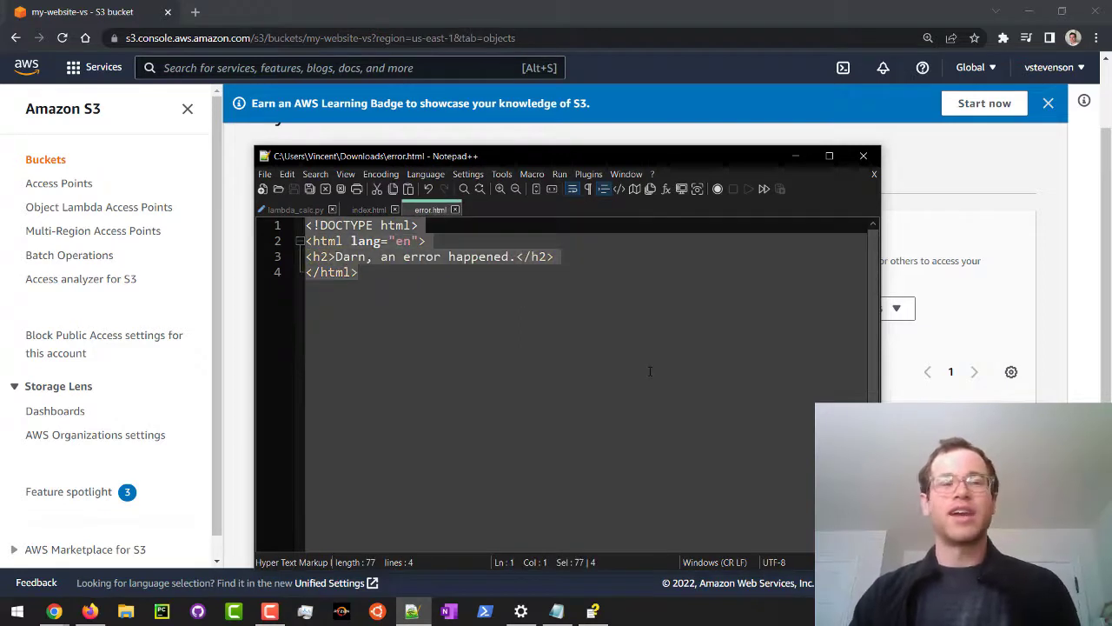
- Compare the code of error.html and index.html once more, then minimize Notepad++ to return to the bucket's object list
left_click(689, 445)
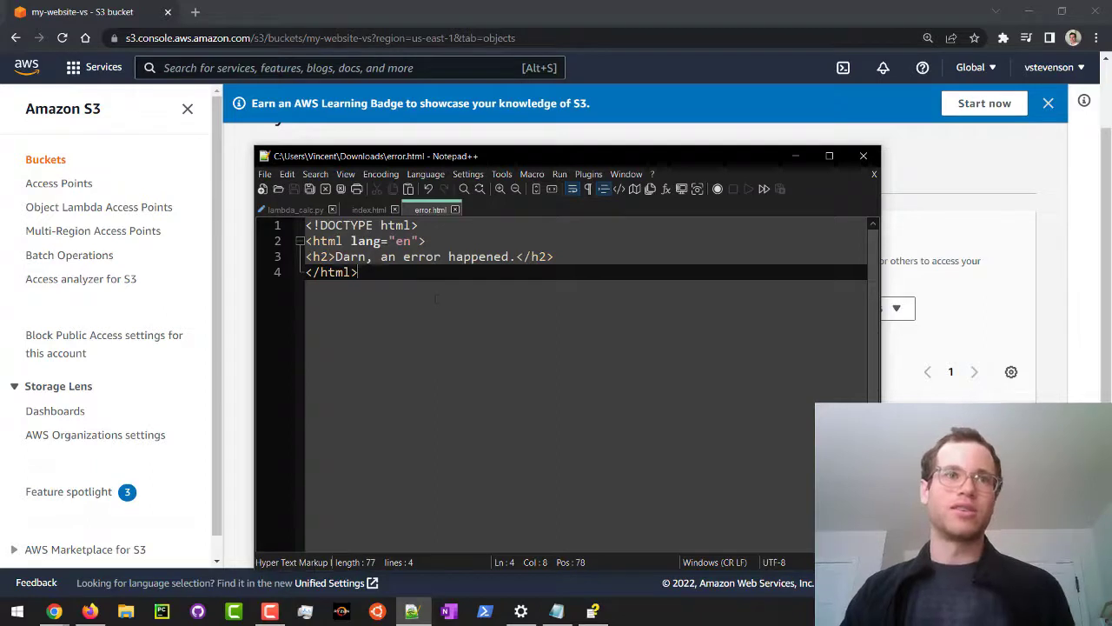
key("ctrl+a")
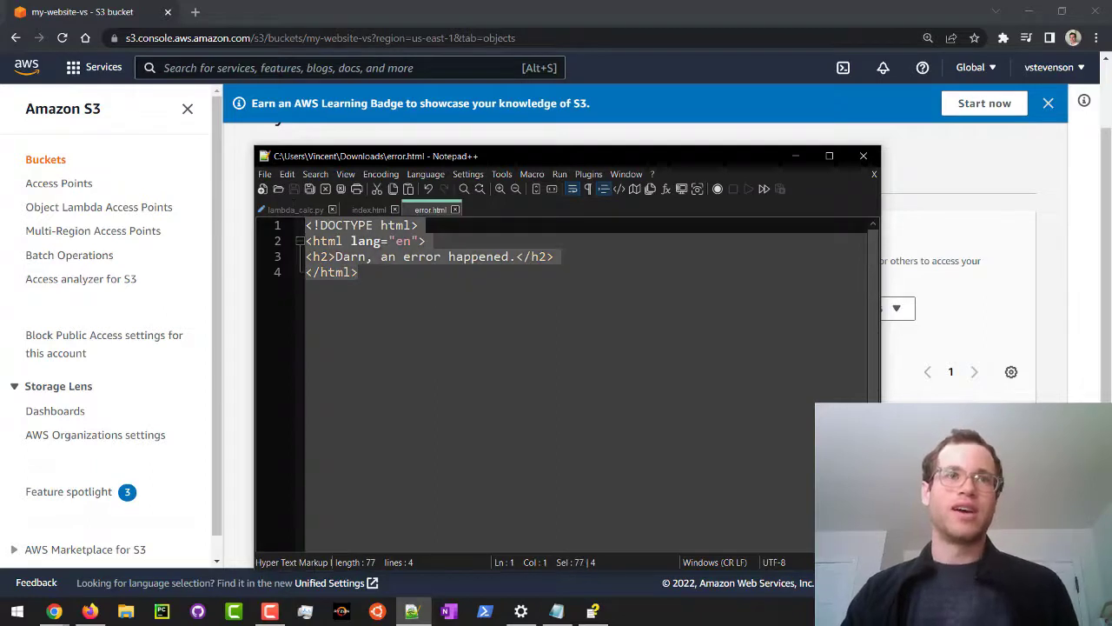
left_click(361, 208)
left_click(426, 210)
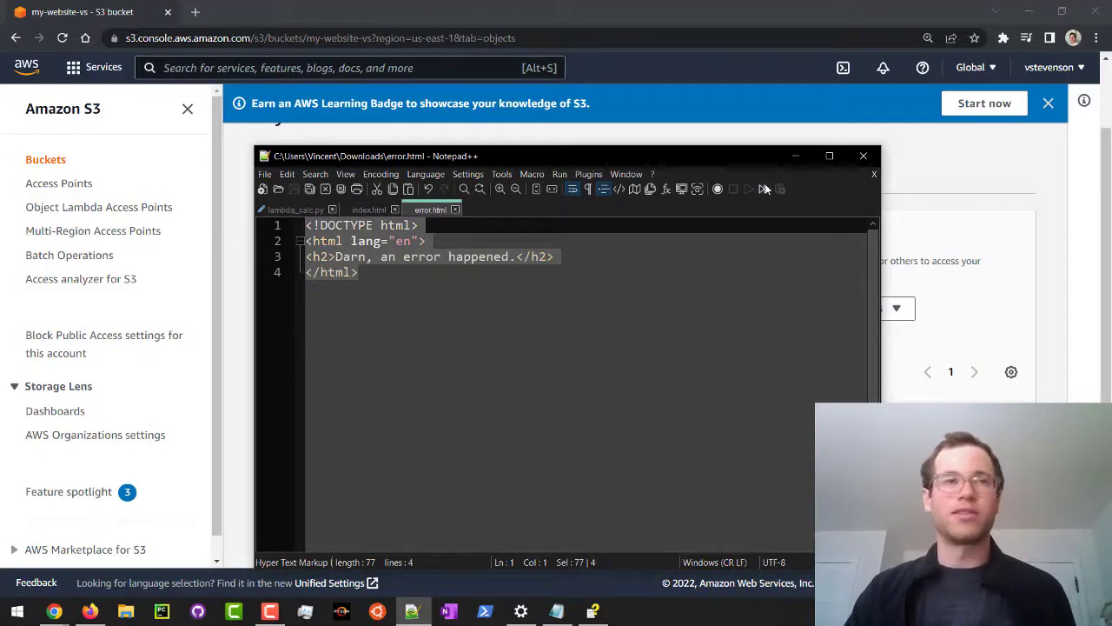
left_click(379, 212)
left_click(419, 211)
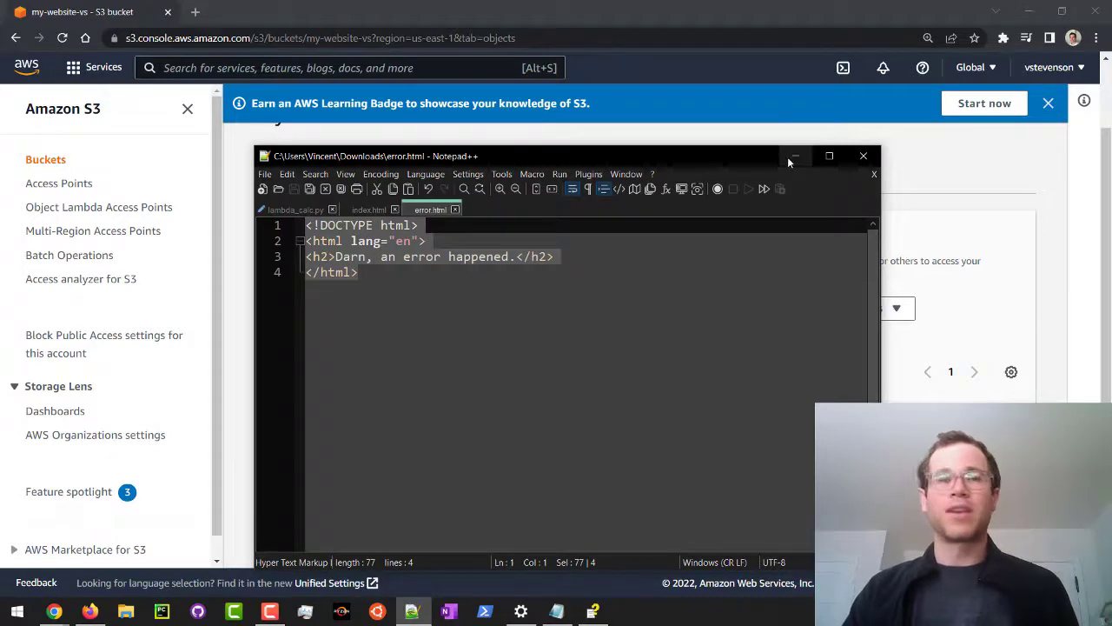
left_click(368, 211)
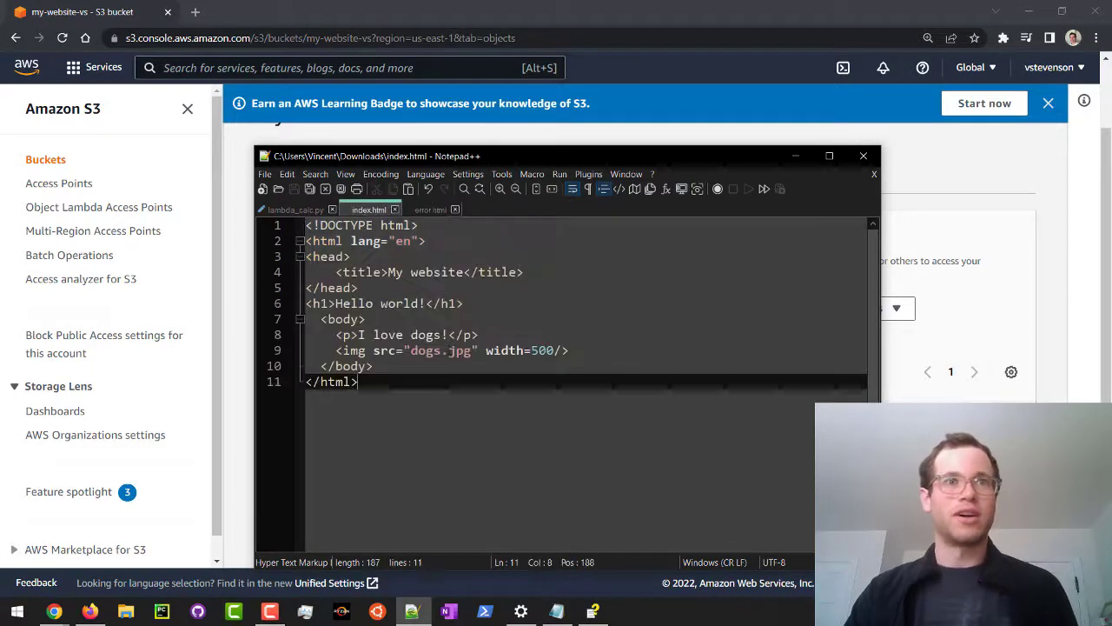
left_click(799, 161)
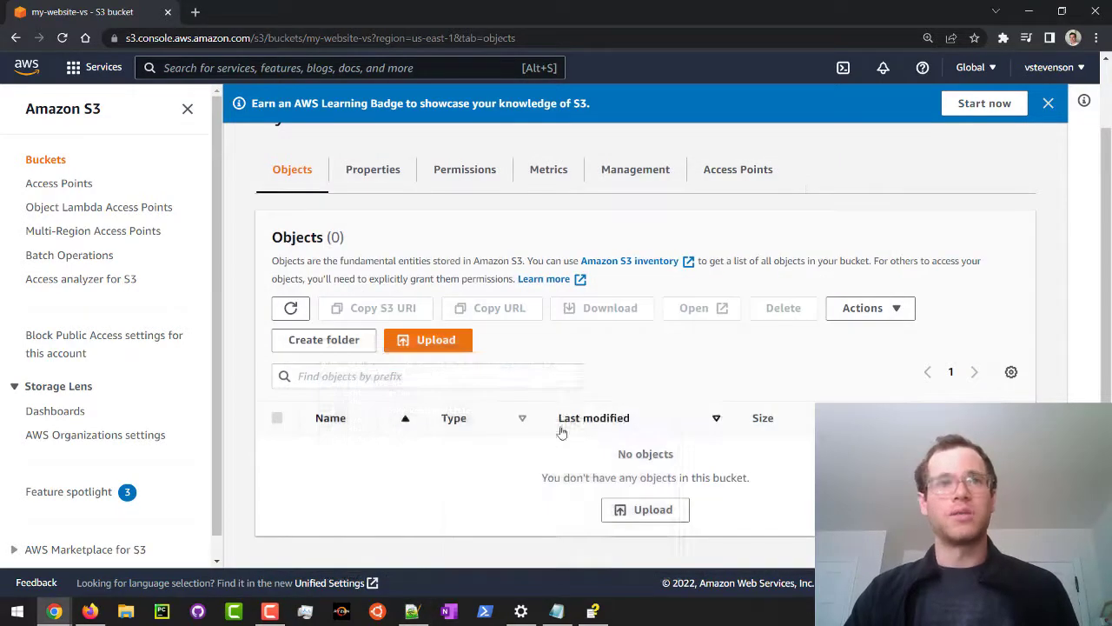
- Start an upload to the bucket and add the error, index and dogs files from the Downloads folder
left_click(685, 508)
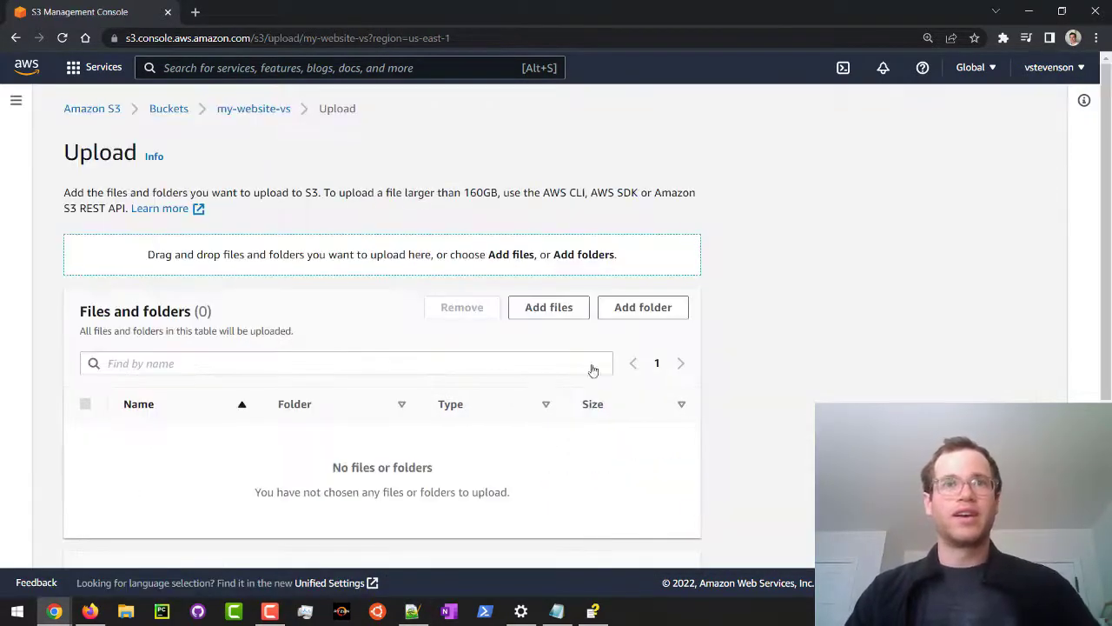
left_click(537, 307)
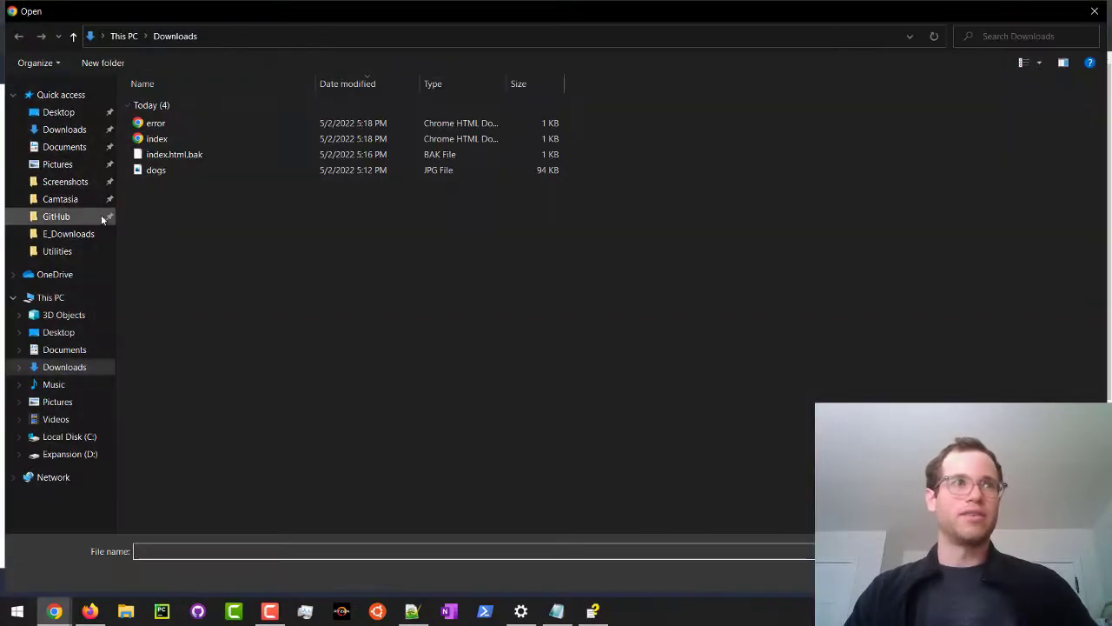
left_click(191, 127)
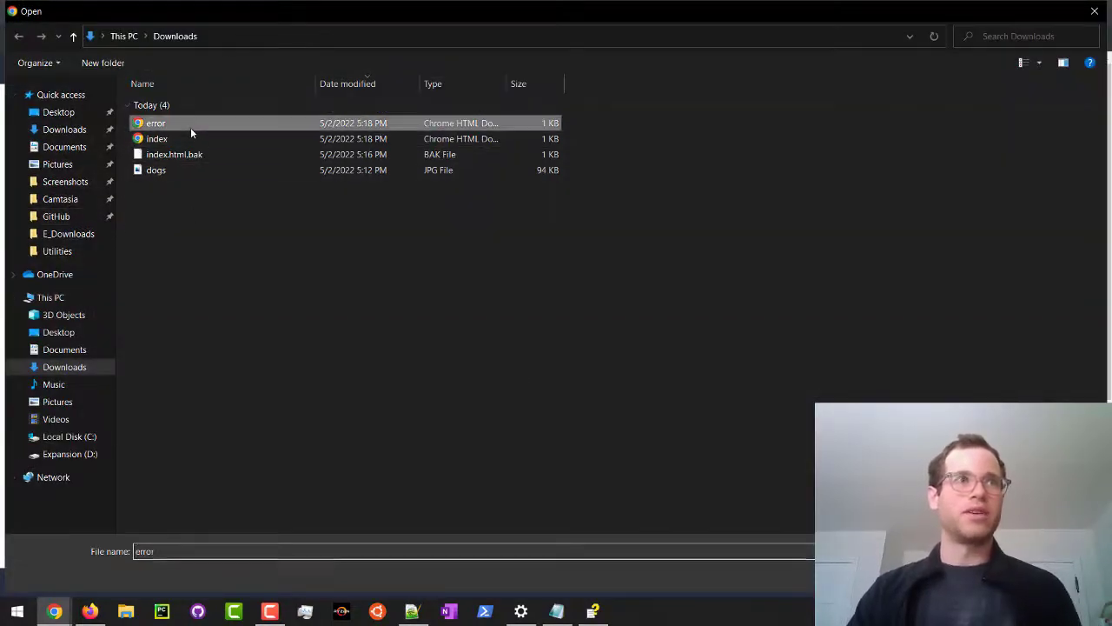
left_click(191, 138, "ctrl")
left_click(190, 170, "ctrl")
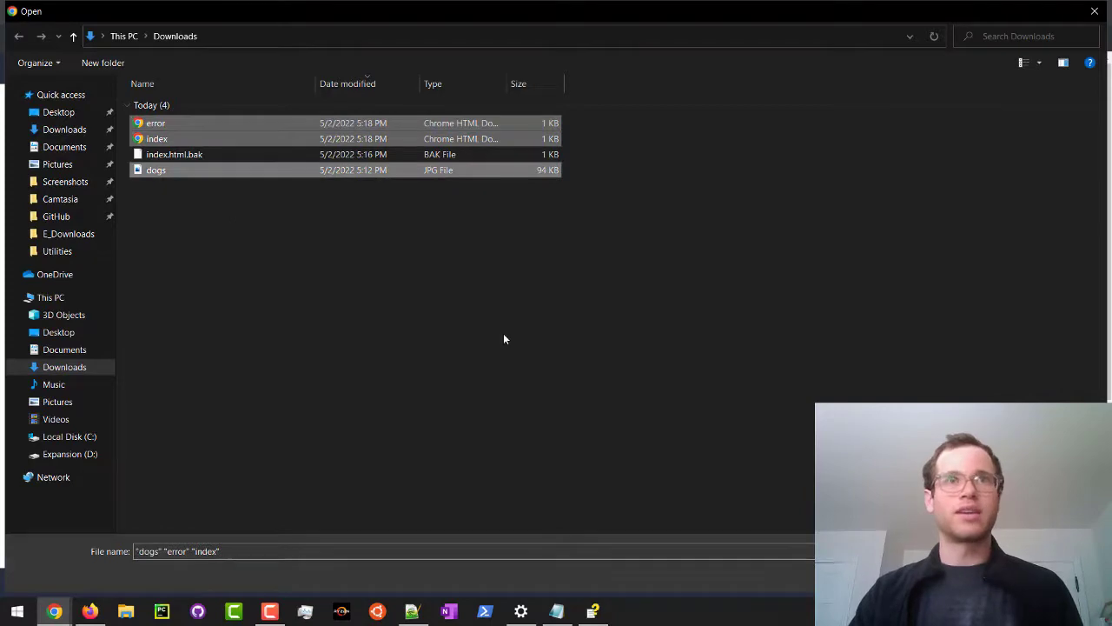
left_click(982, 574)
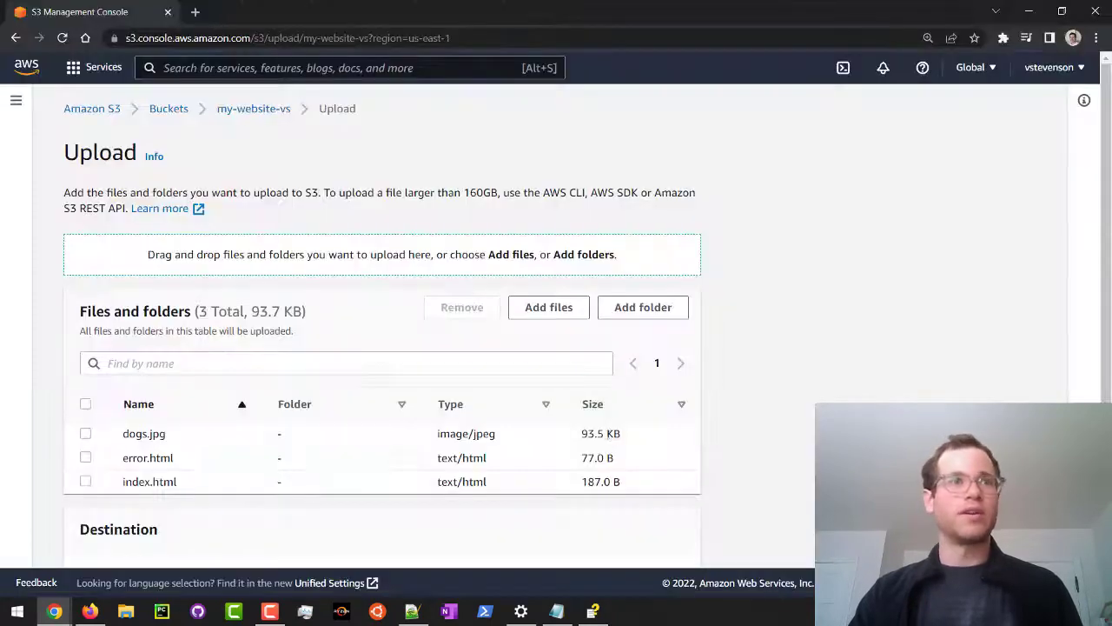
- Upload the three files to s3://my-website-vs with default permissions and properties, then close the upload status page
scroll(476, 474, "down", 3)
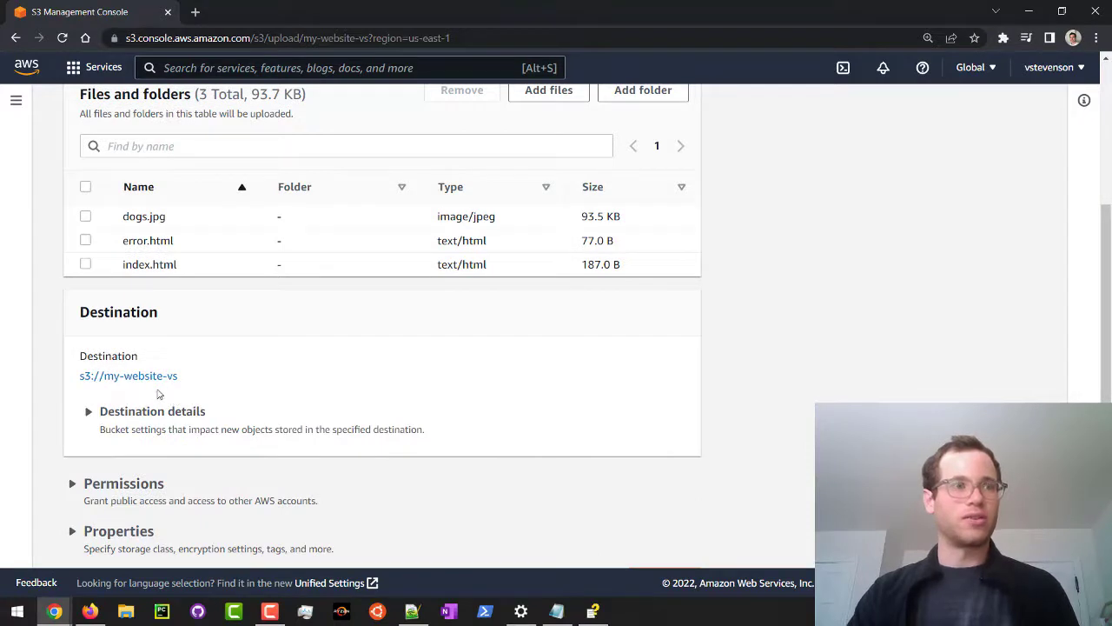
scroll(162, 393, "down", 1)
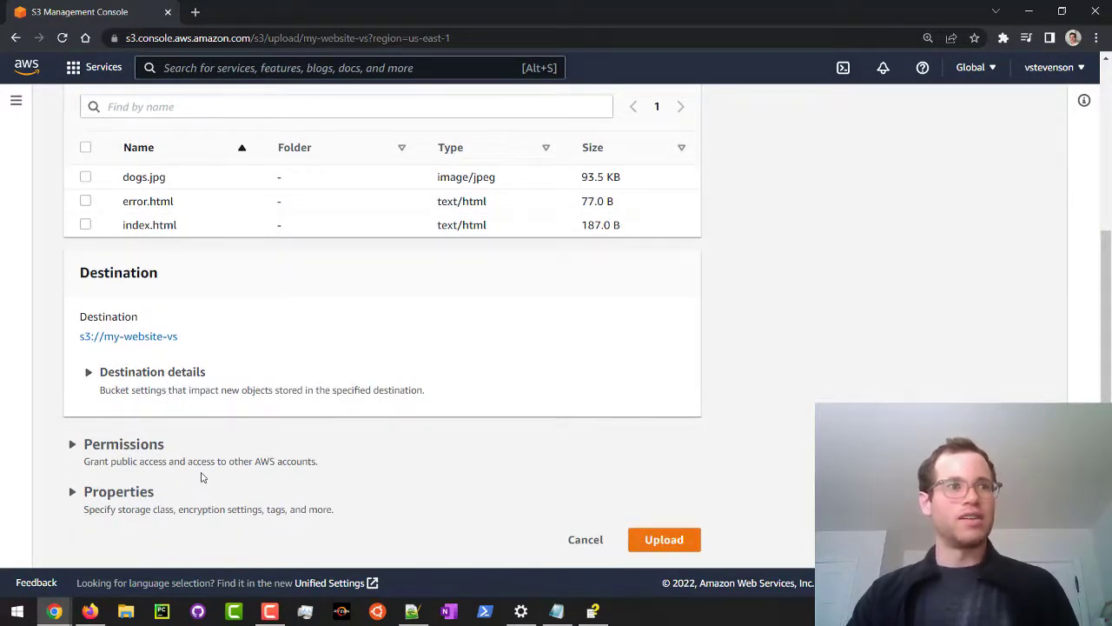
left_click(652, 544)
scroll(431, 443, "down", 2)
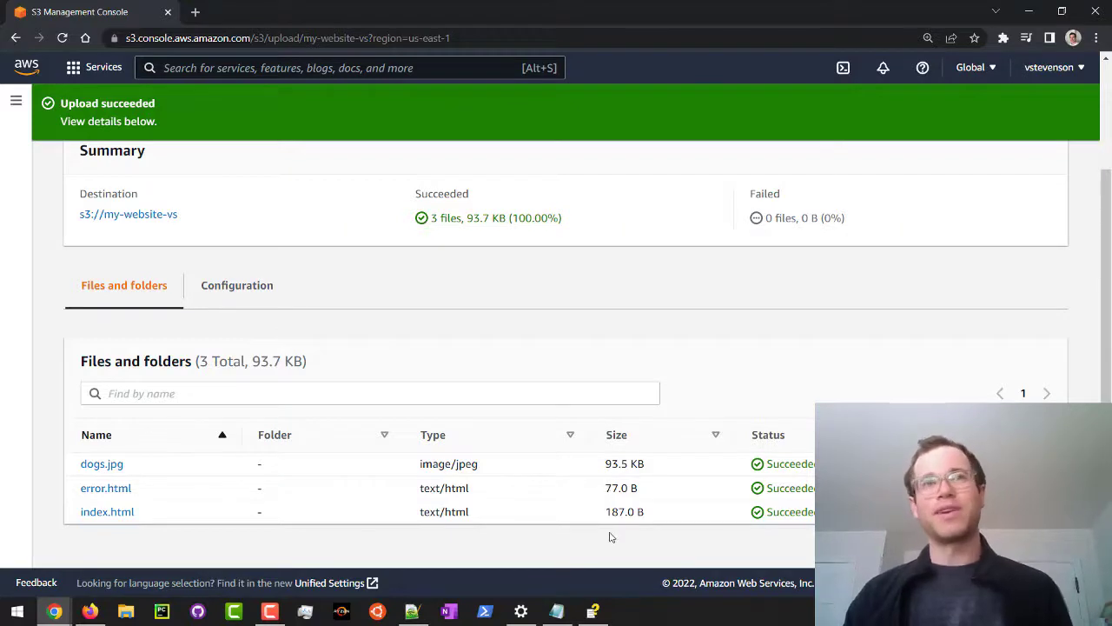
scroll(628, 517, "up", 2)
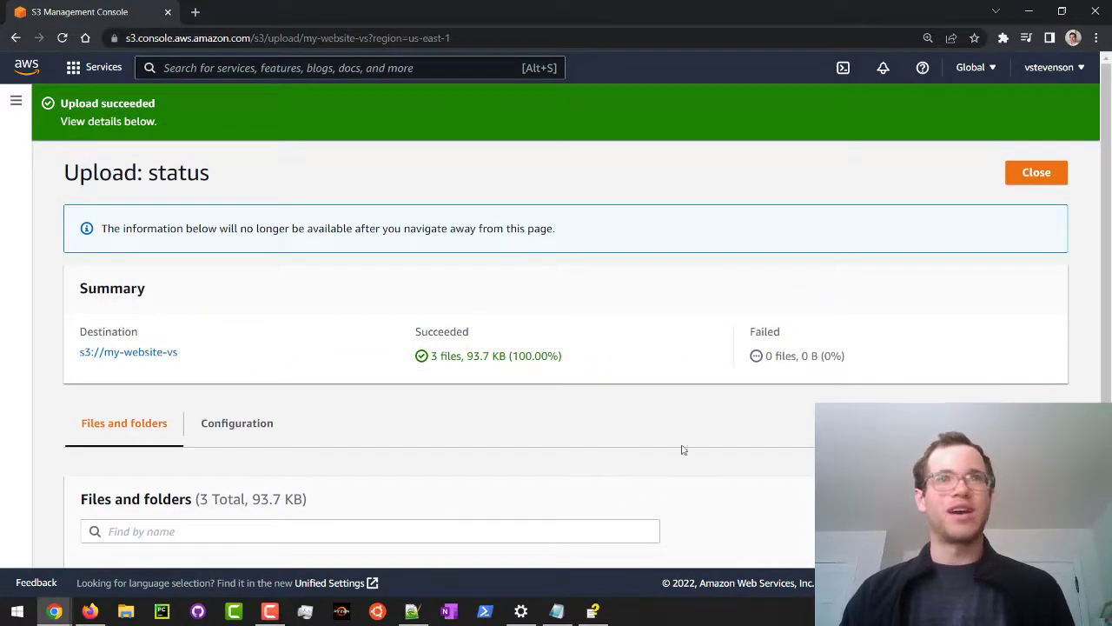
left_click(1019, 183)
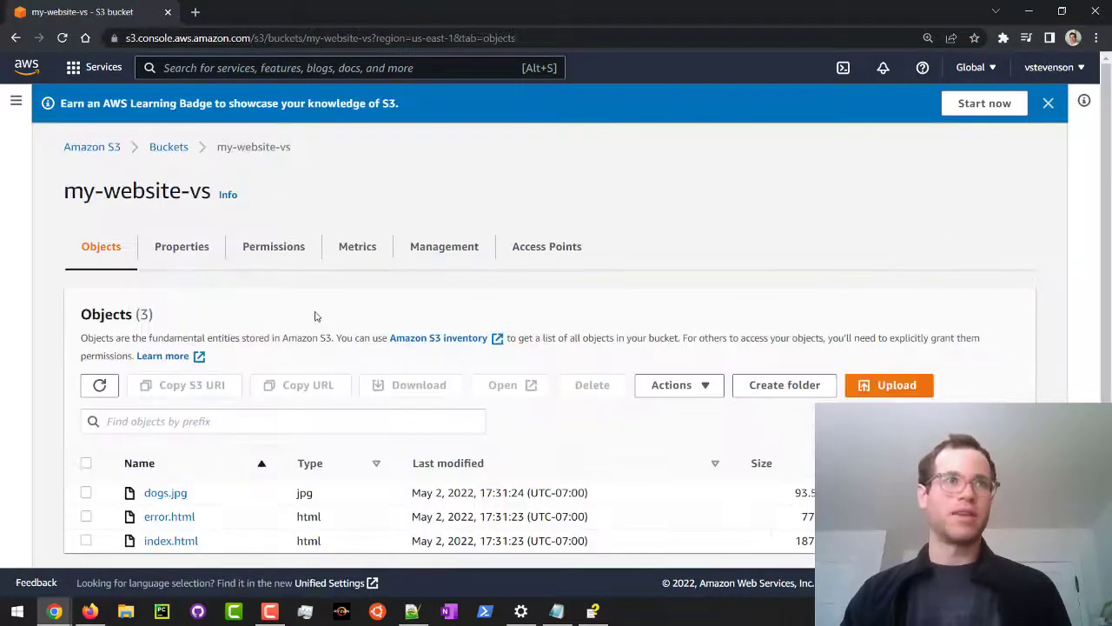
- Open the static website hosting settings of the my-website-vs bucket for editing
left_click(214, 251)
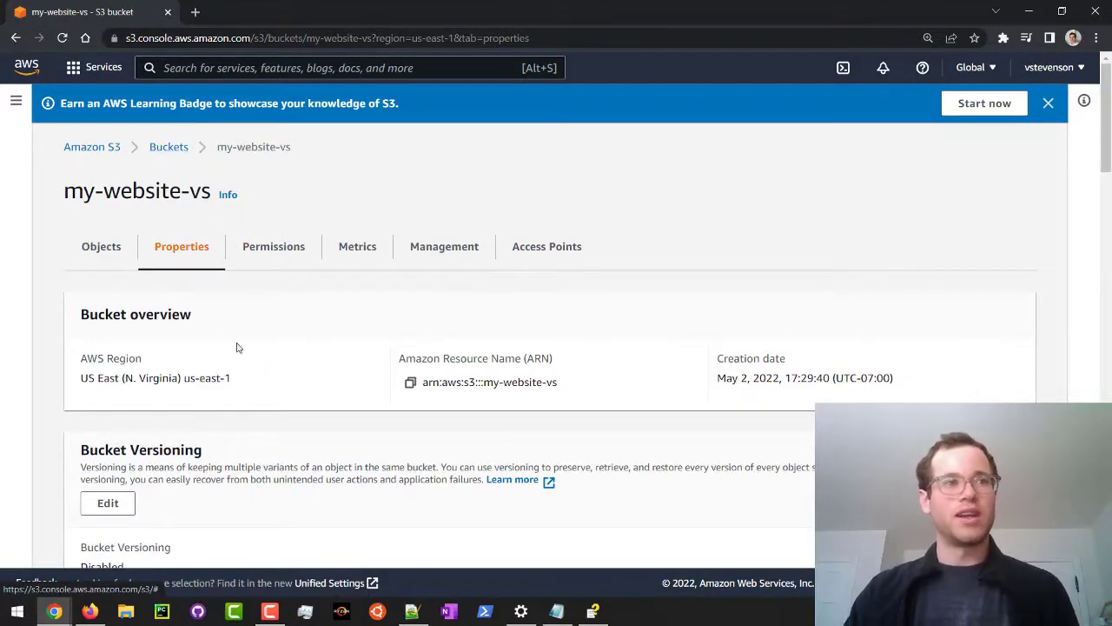
scroll(252, 374, "down", 14)
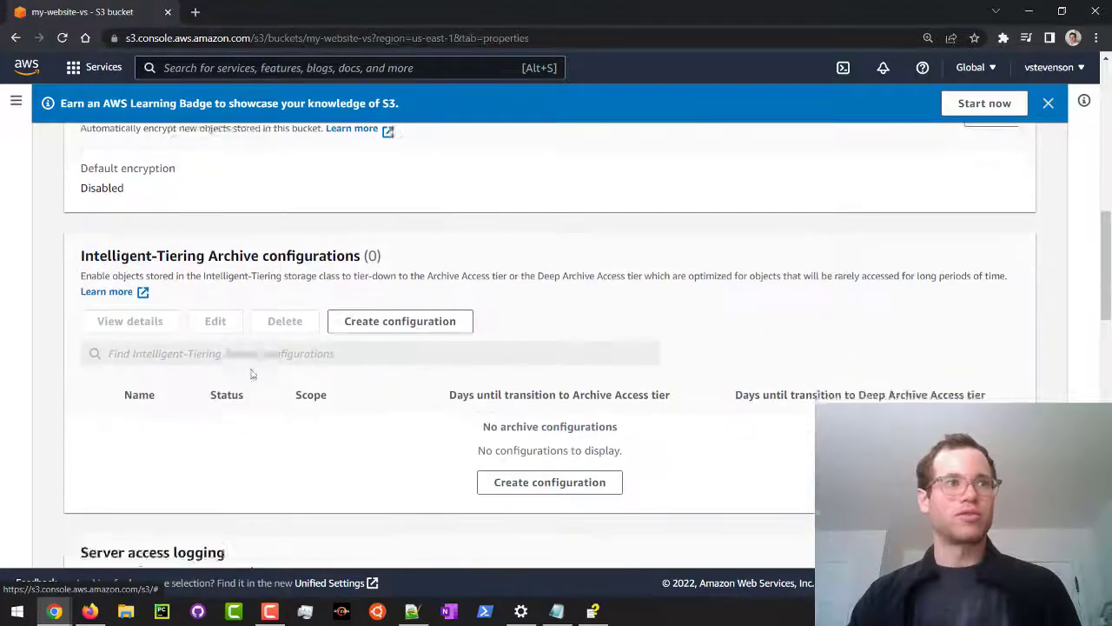
scroll(252, 374, "down", 10)
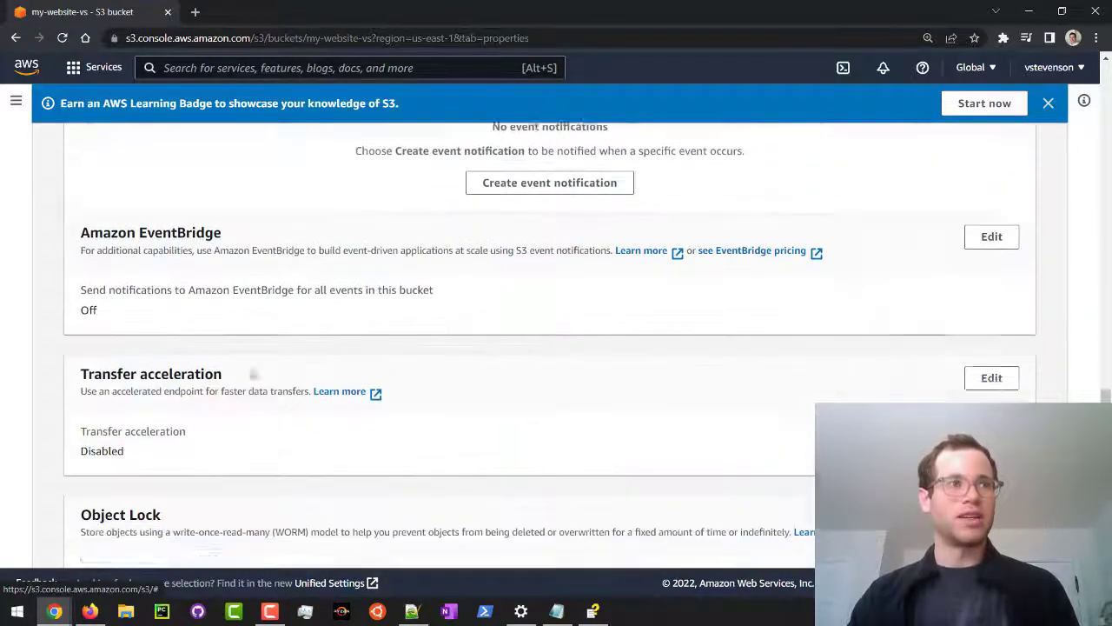
scroll(255, 376, "down", 3)
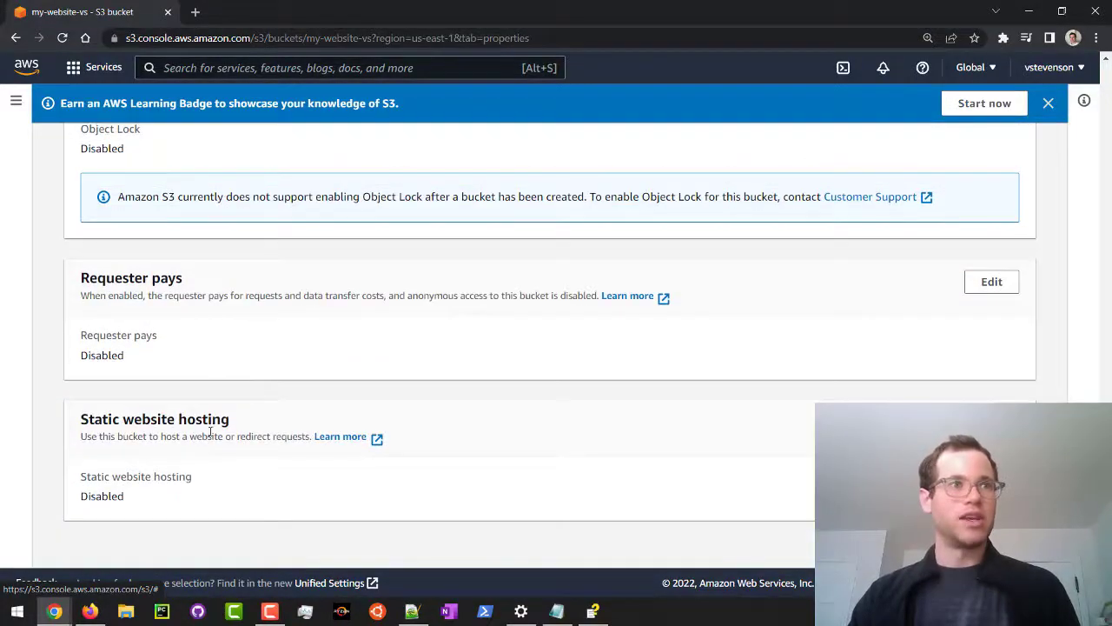
left_click_drag(84, 418, 232, 420)
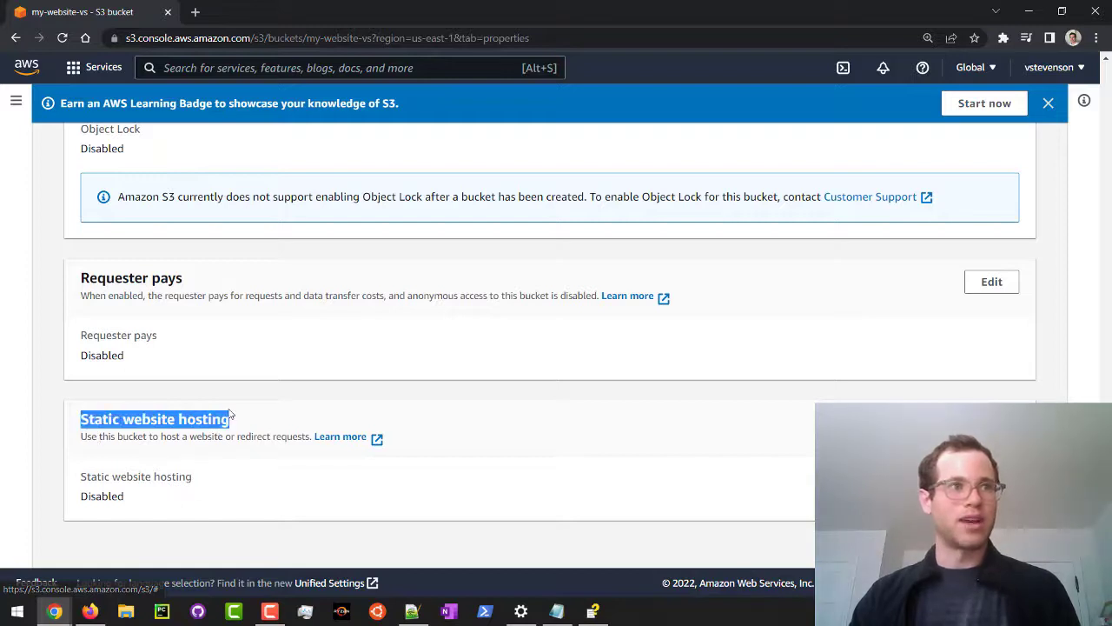
left_click(921, 369)
left_click(992, 424)
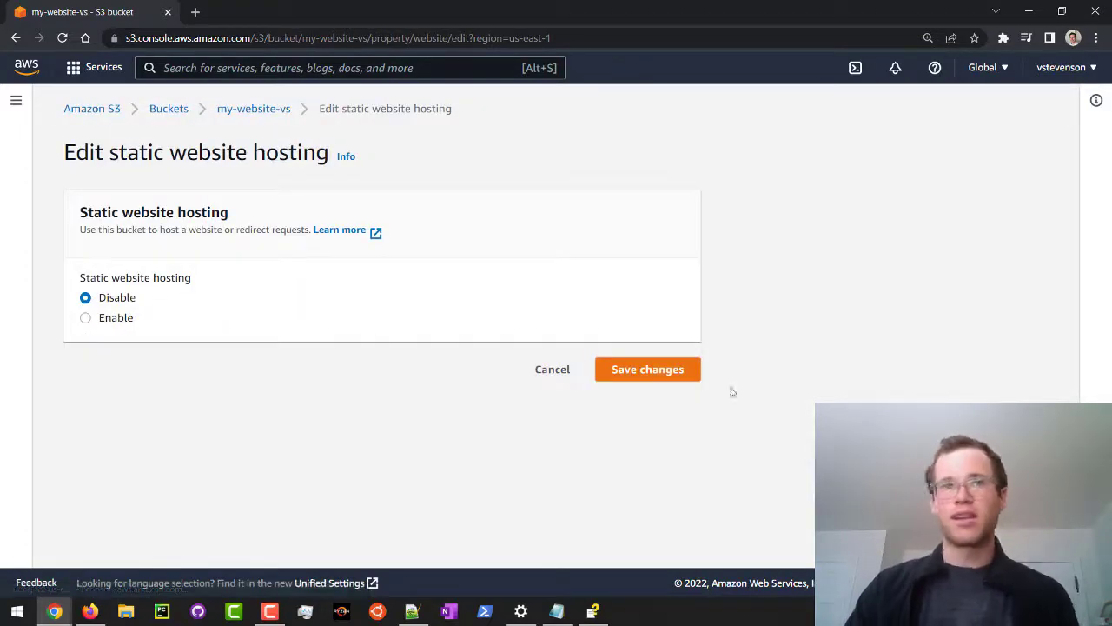
- Enable static website hosting with index.html as the index document and error.html as the error document
left_click(121, 319)
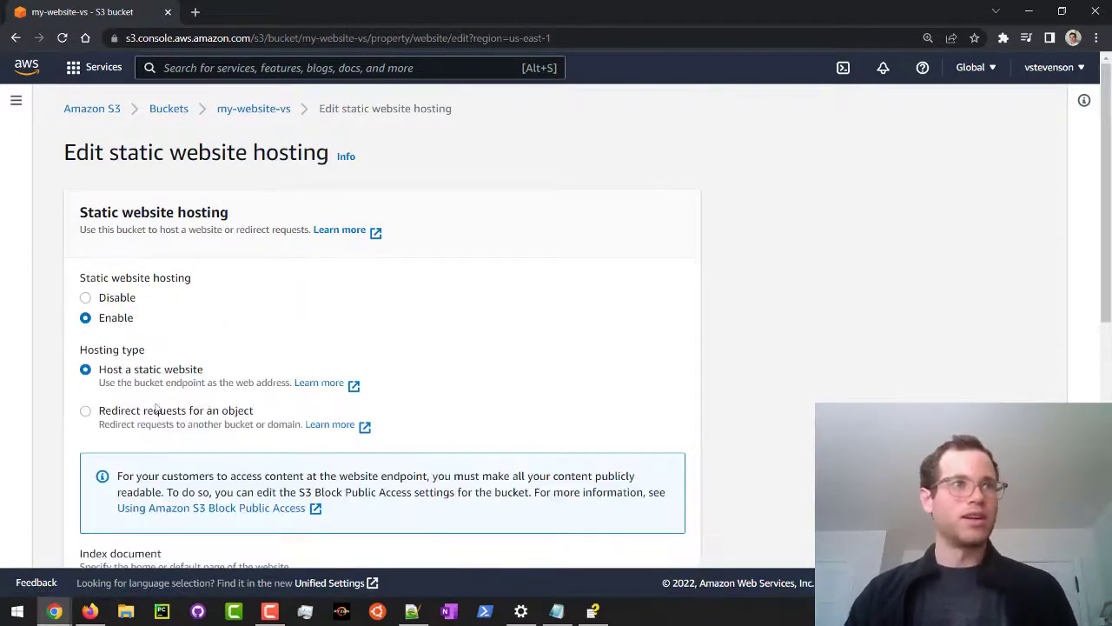
scroll(165, 392, "down", 3)
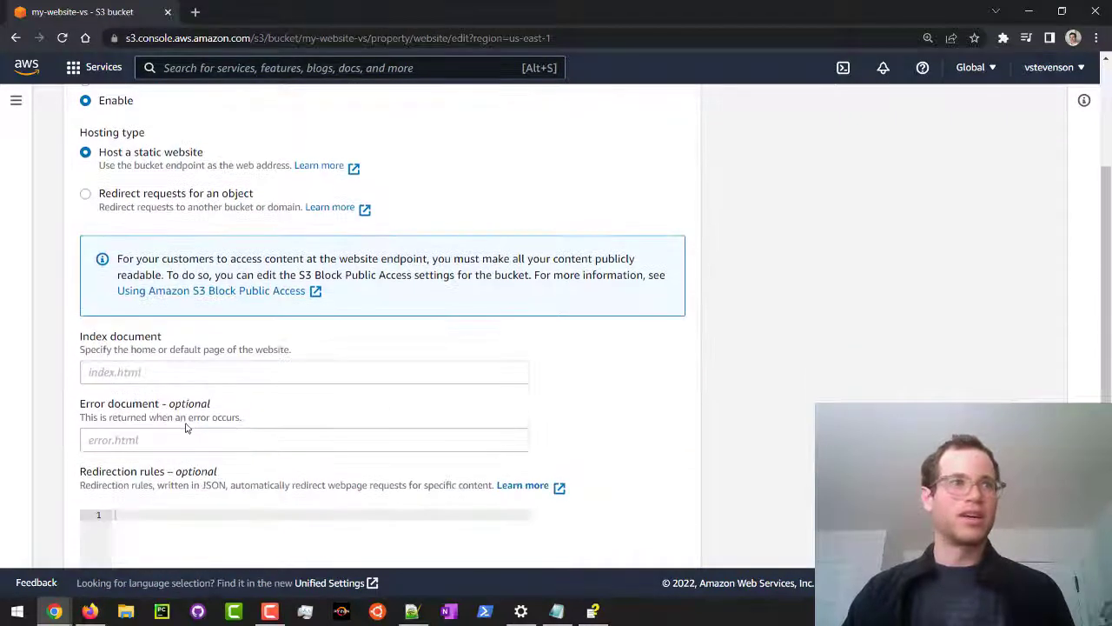
left_click(168, 371)
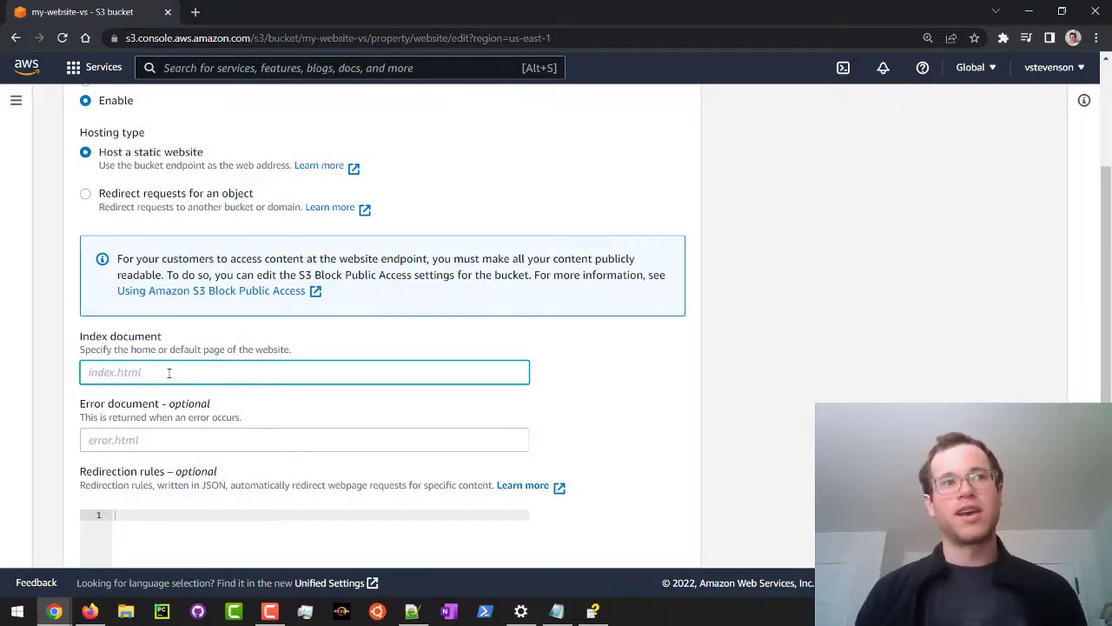
type("index.")
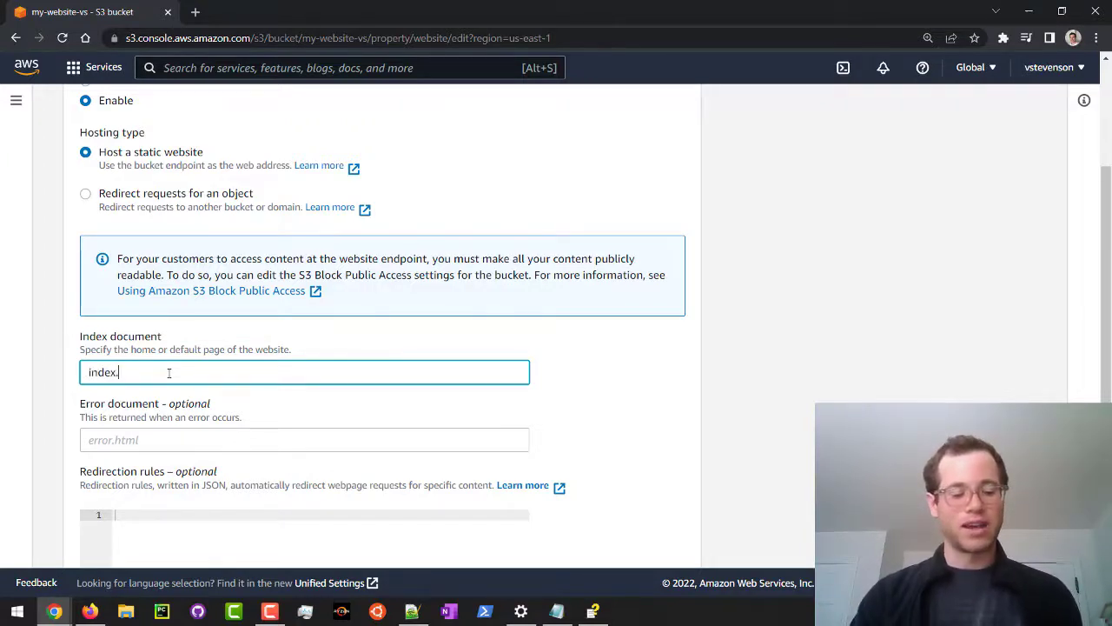
type("html")
key("Tab")
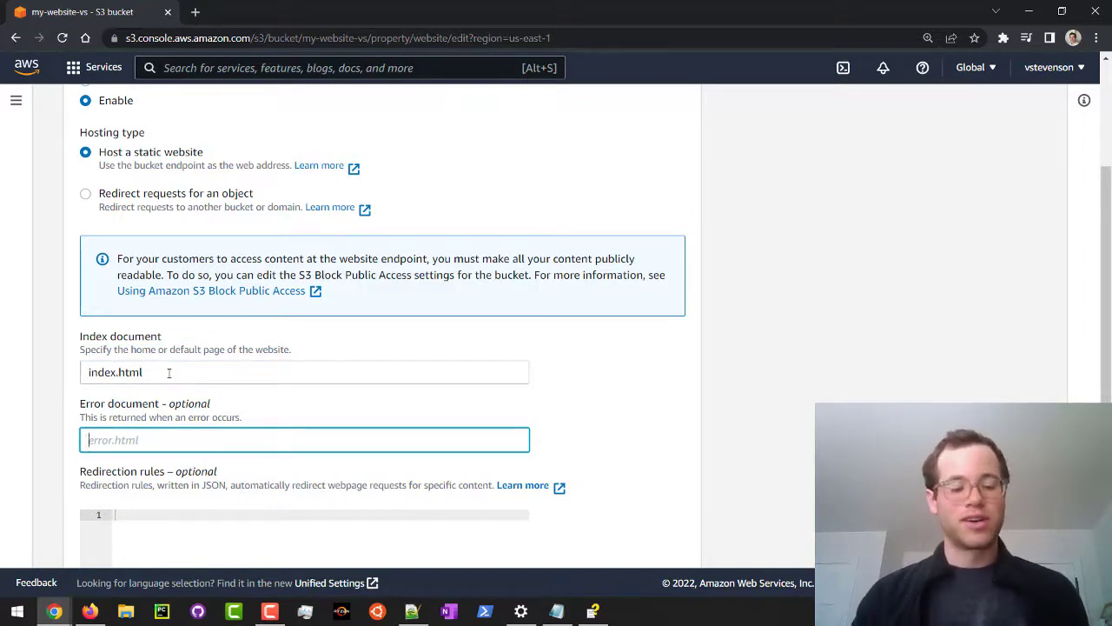
type("error.html")
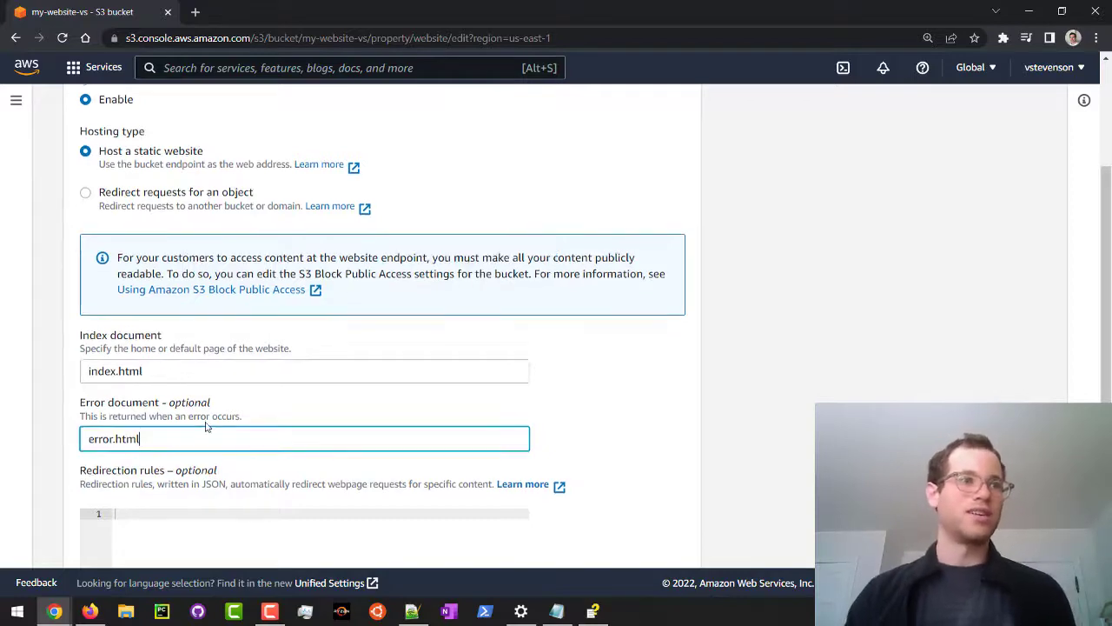
- Leave the redirection rules empty and save the static website hosting changes
scroll(217, 409, "down", 2)
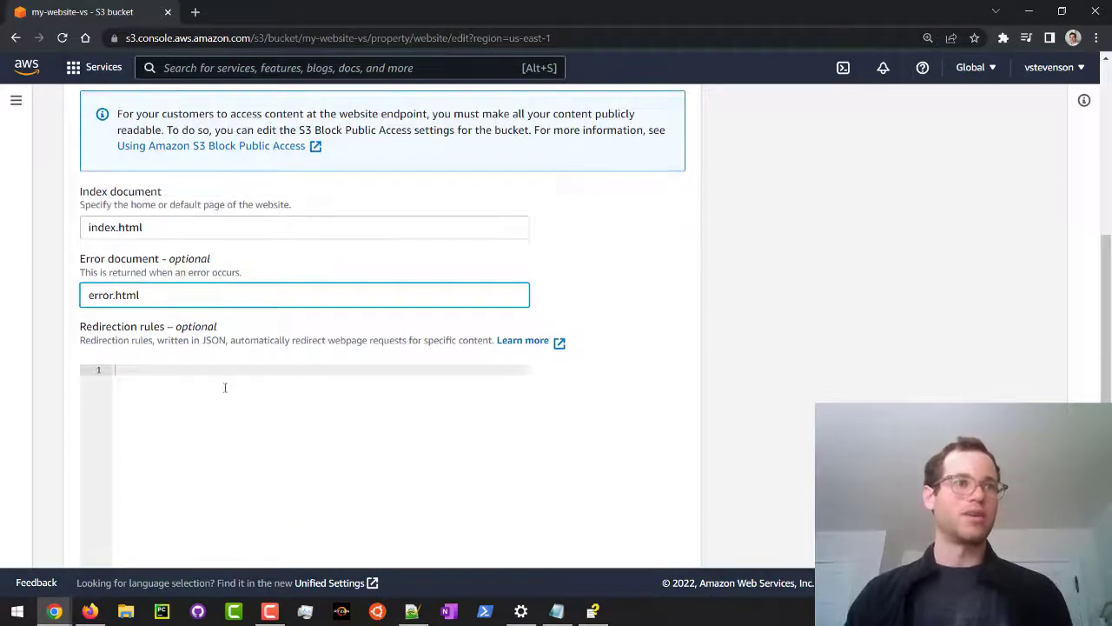
left_click(226, 339)
scroll(299, 393, "down", 3)
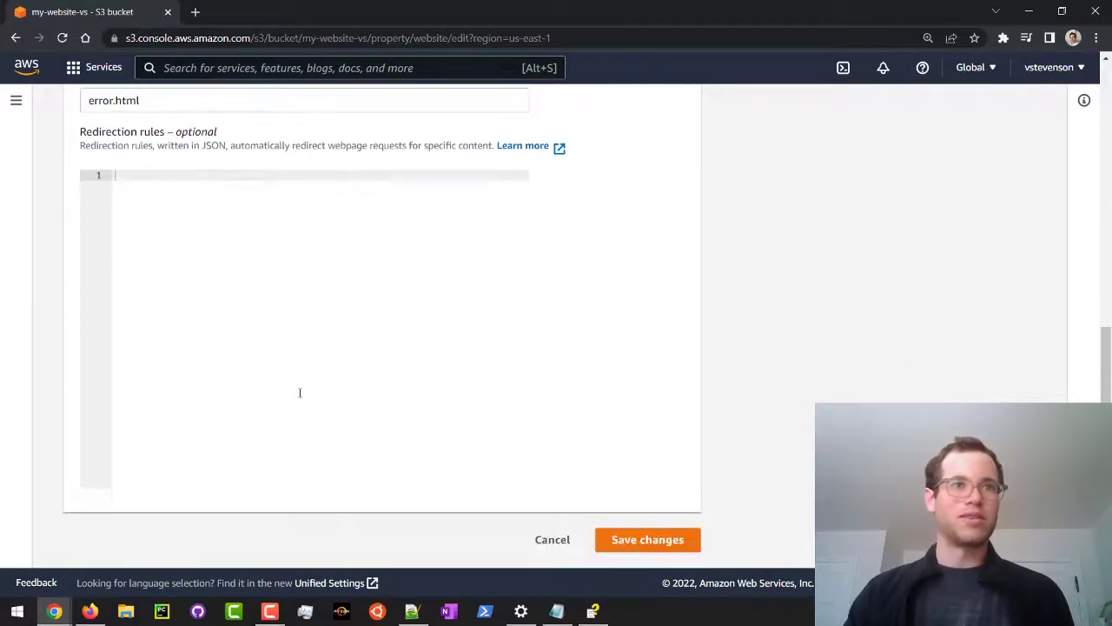
scroll(300, 392, "up", 3)
scroll(300, 393, "down", 3)
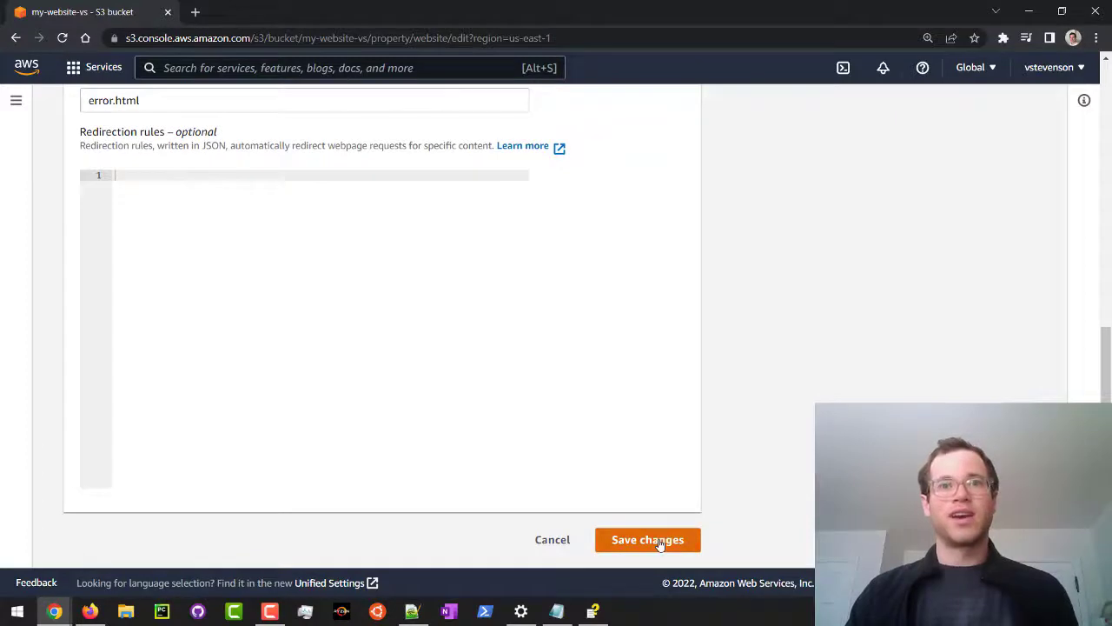
left_click(660, 539)
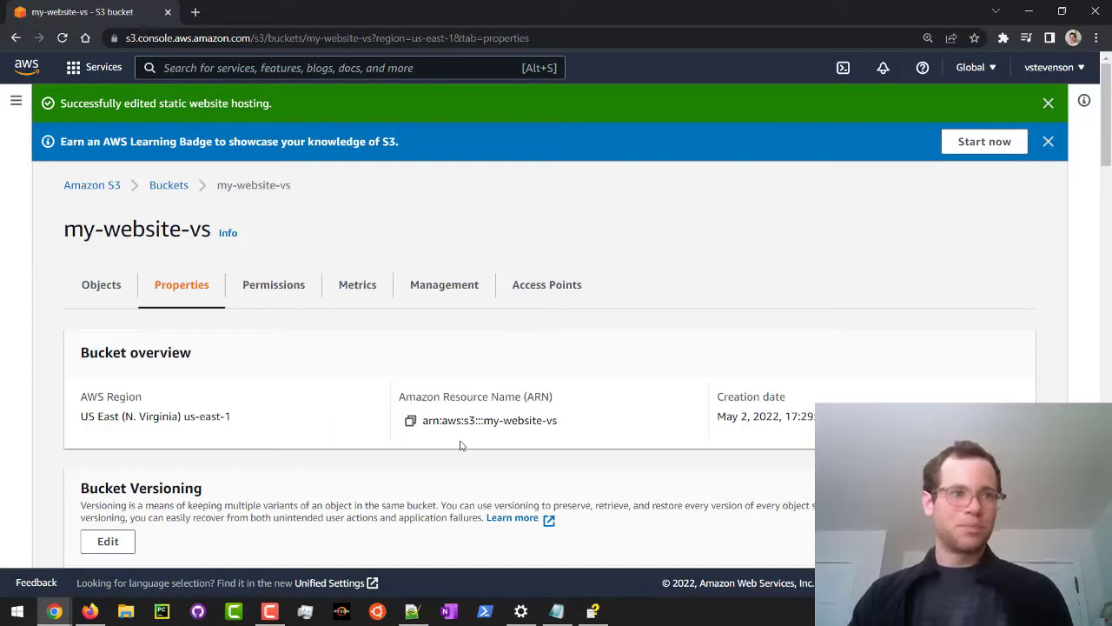
- Open the bucket website endpoint of my-website-vs and check the page it serves
scroll(408, 388, "down", 1)
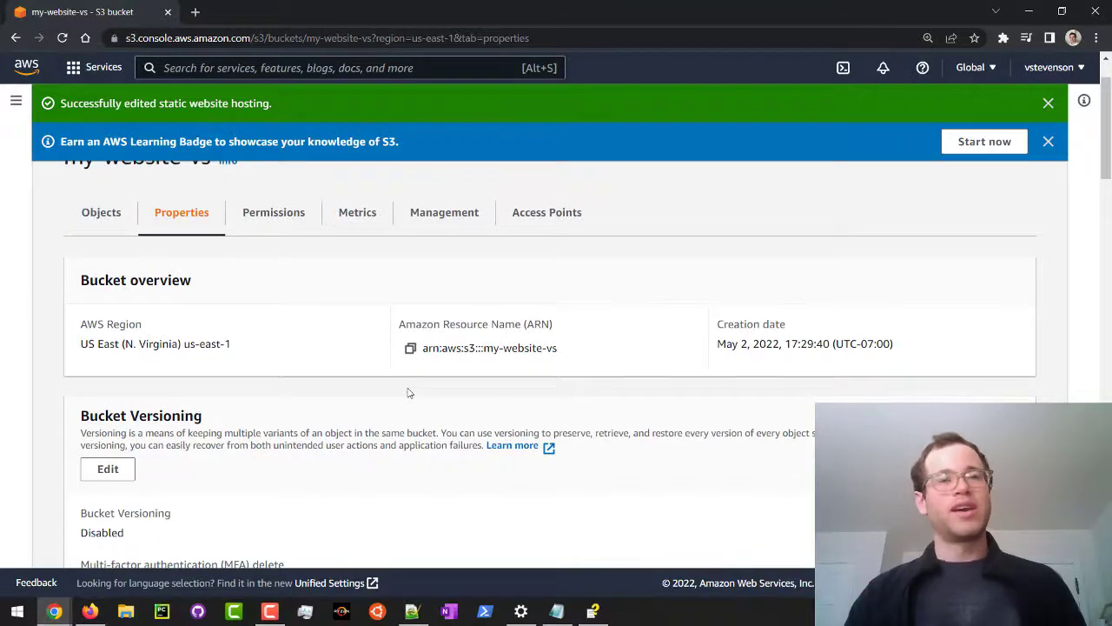
scroll(408, 392, "down", 10)
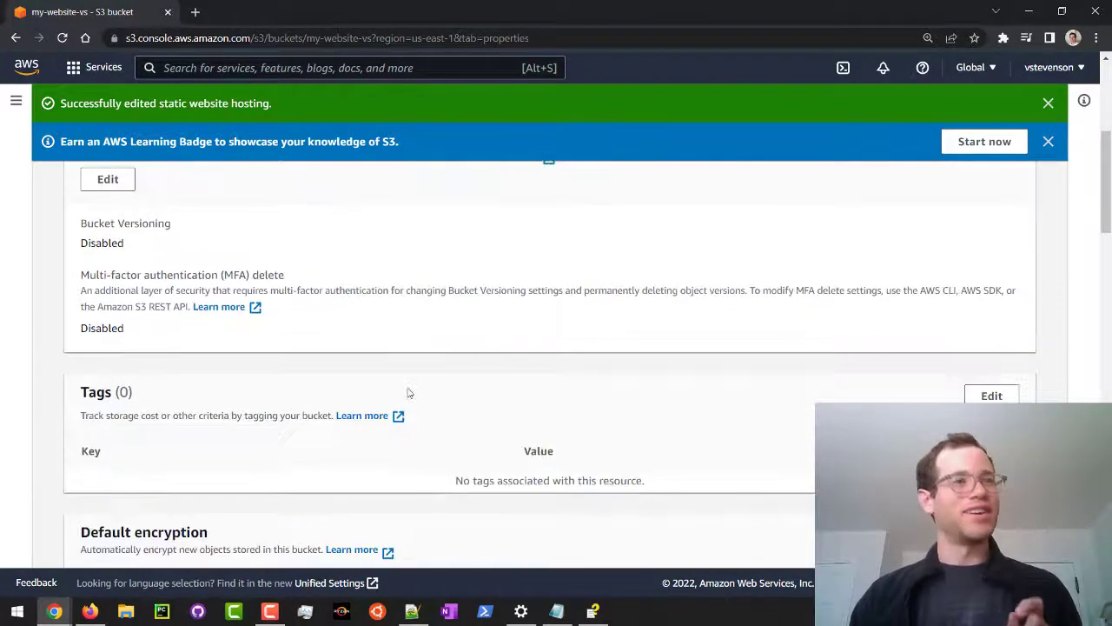
scroll(409, 392, "down", 15)
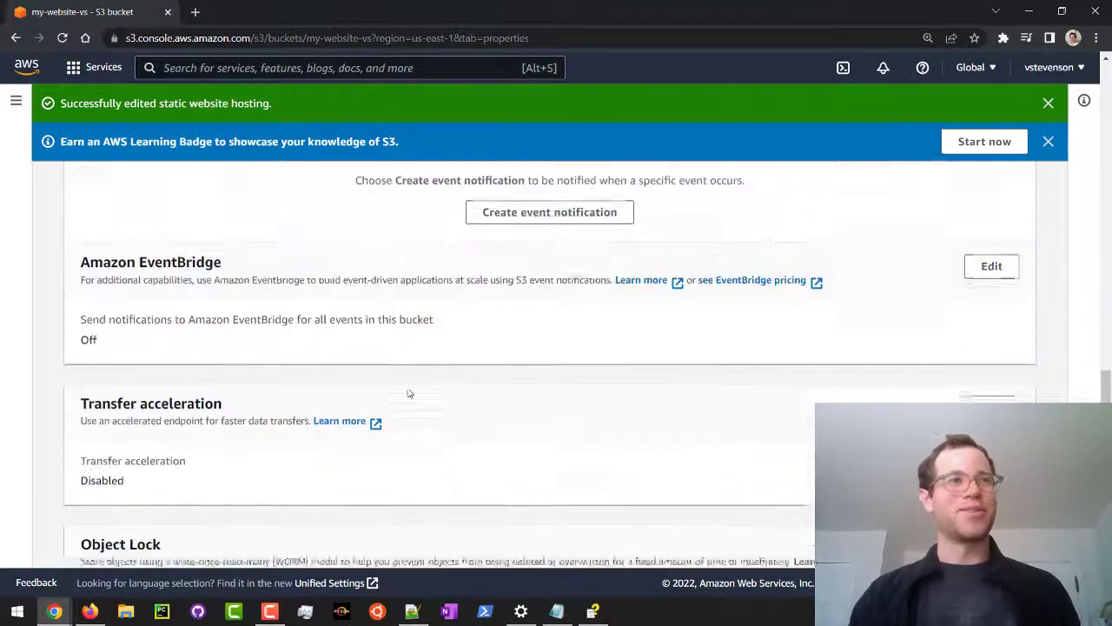
scroll(403, 395, "down", 1)
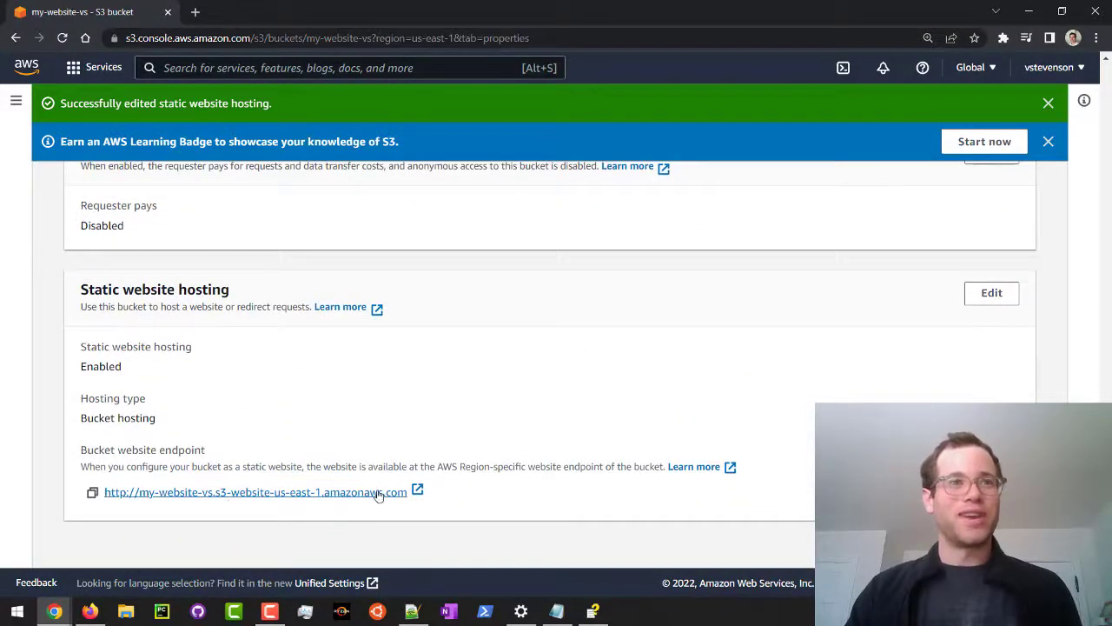
left_click(267, 491)
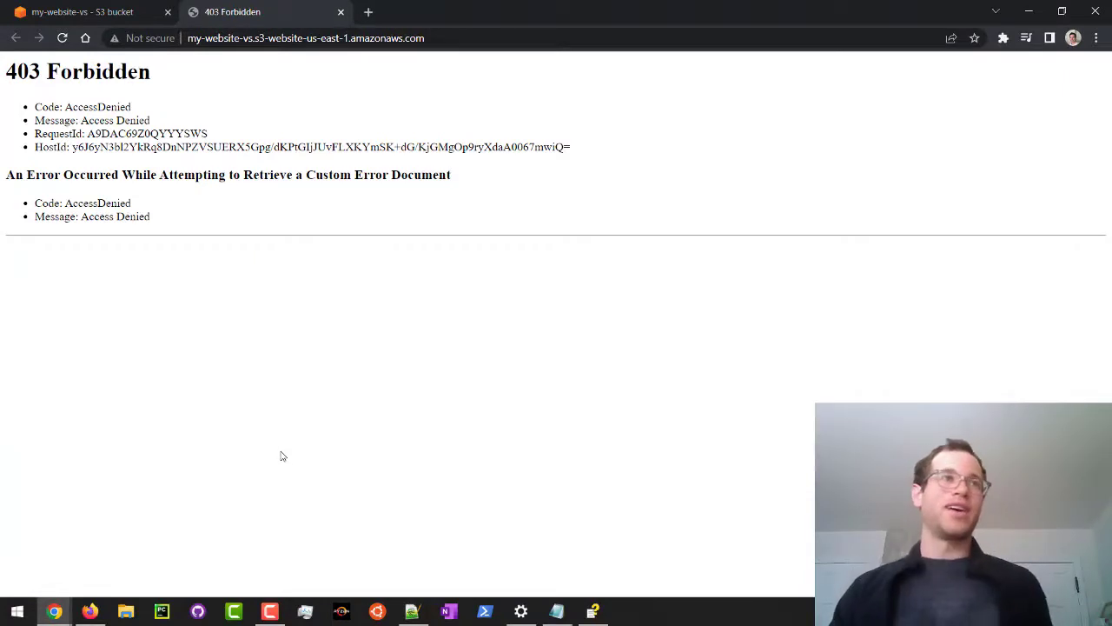
left_click_drag(7, 70, 96, 73)
left_click(96, 73)
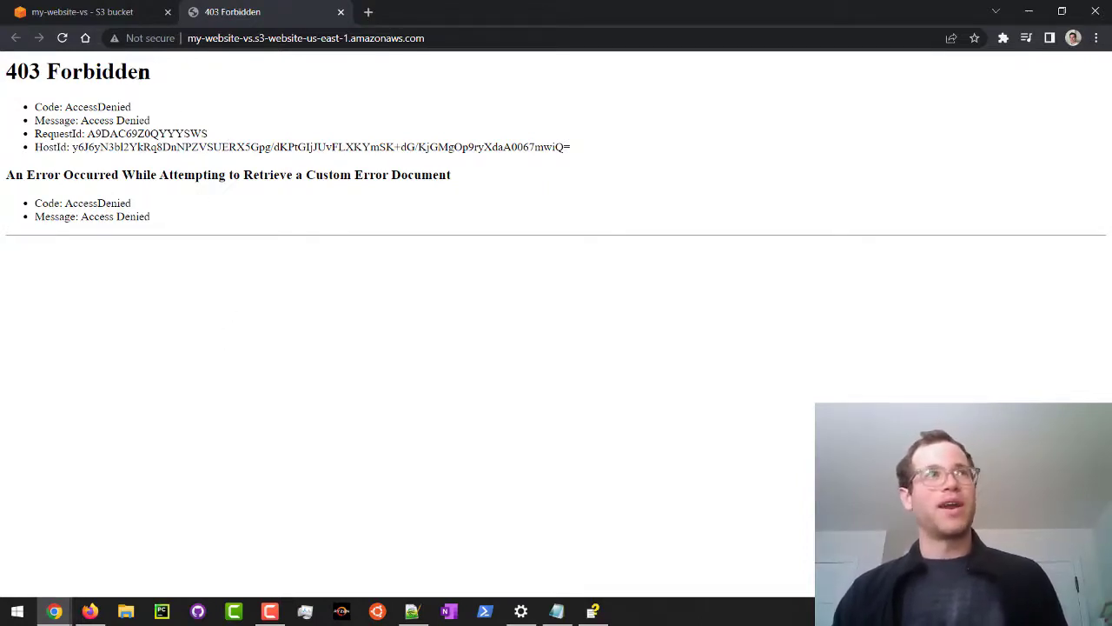
- Return to the my-website-vs bucket, open its permissions and review the access overview and Block public access settings
left_click(109, 14)
scroll(281, 397, "up", 2)
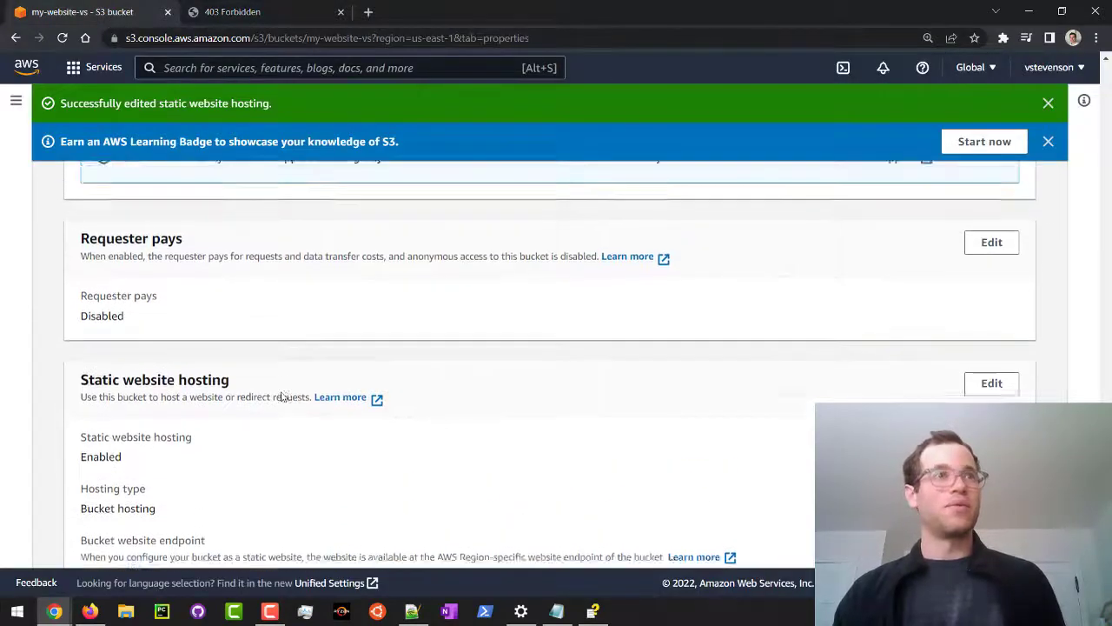
scroll(282, 397, "down", 2)
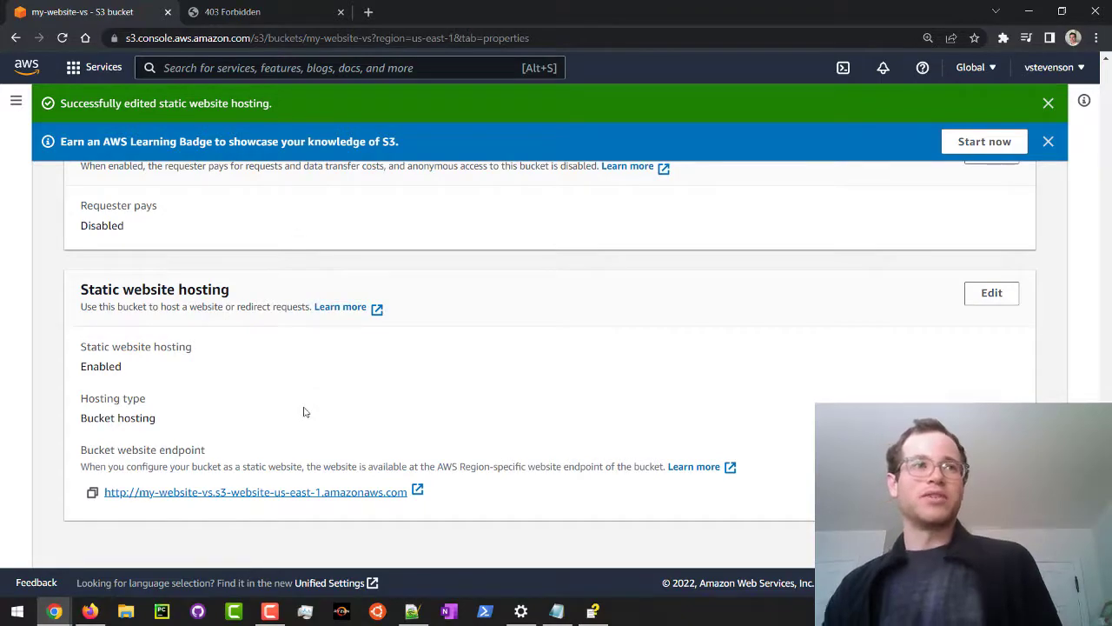
scroll(304, 411, "up", 20)
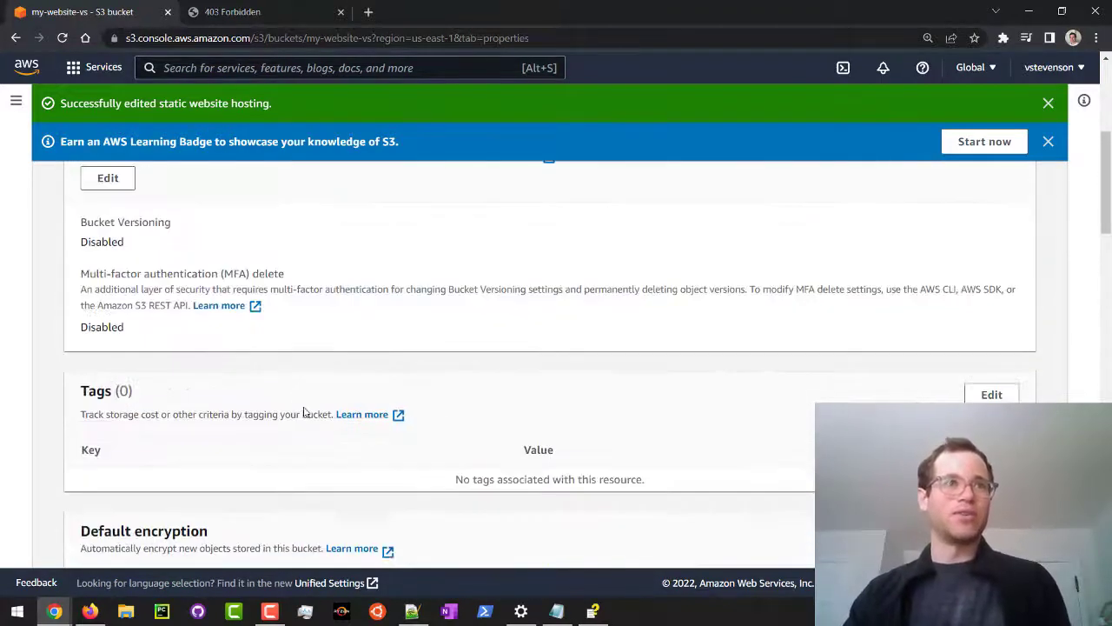
scroll(303, 411, "up", 5)
left_click(283, 292)
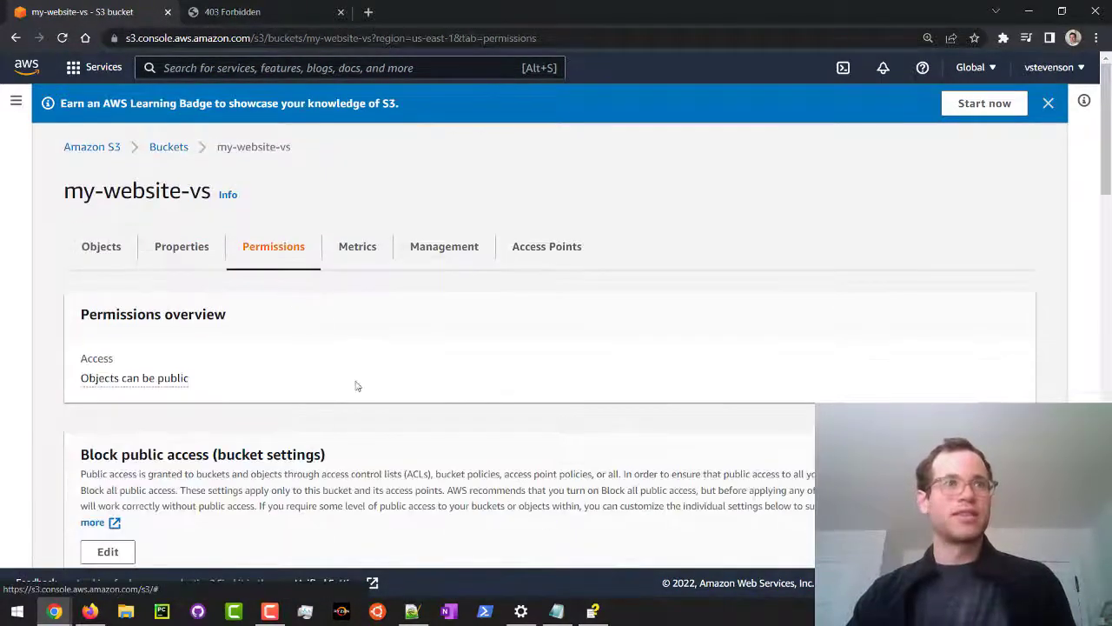
scroll(335, 417, "down", 3)
scroll(204, 284, "up", 2)
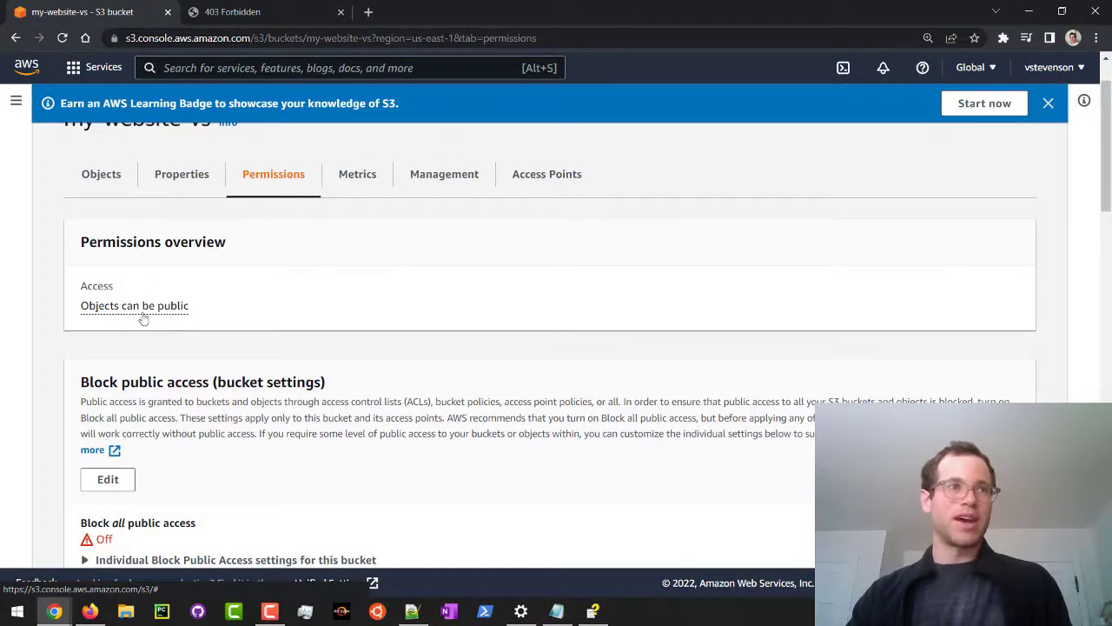
scroll(191, 353, "down", 3)
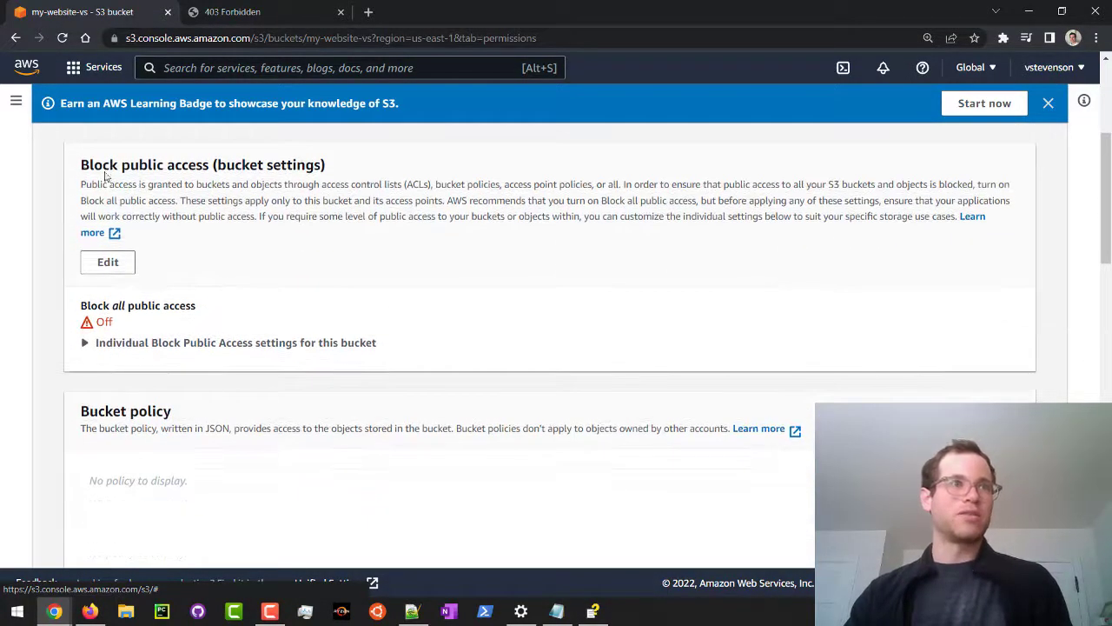
left_click_drag(78, 165, 288, 165)
left_click(336, 291)
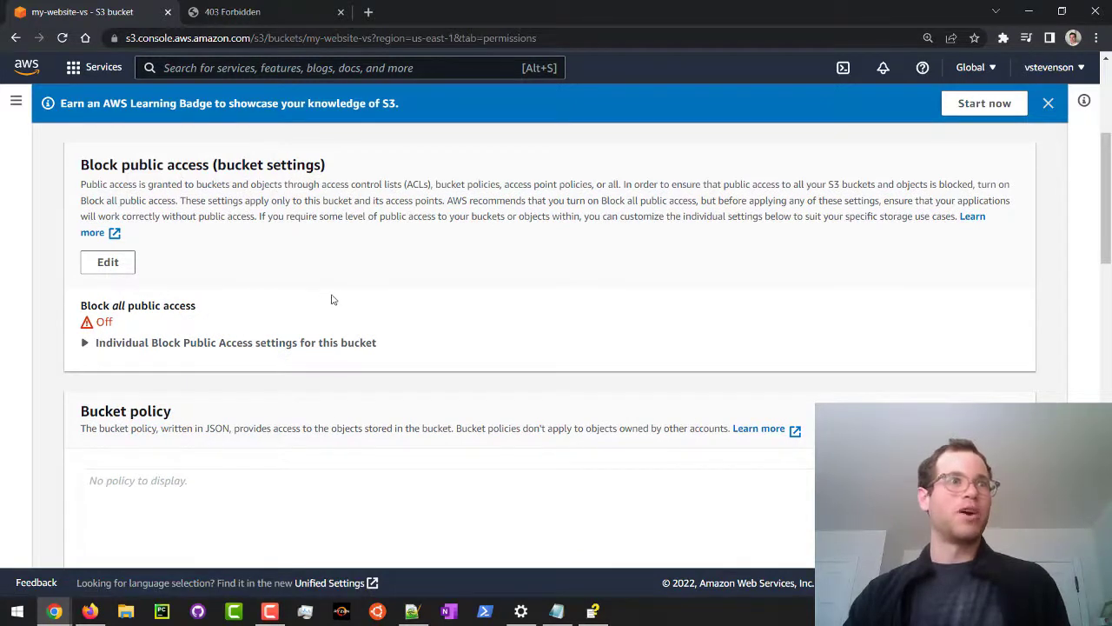
- Open the bucket policy of my-website-vs for editing
scroll(331, 299, "down", 2)
left_click_drag(79, 274, 246, 261)
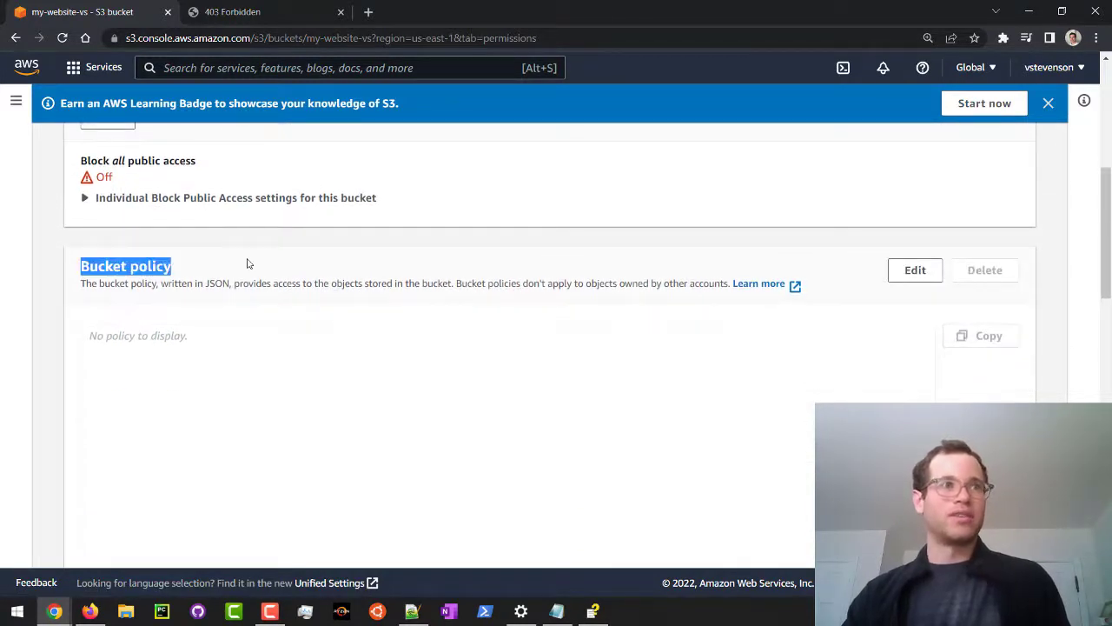
left_click(750, 293)
left_click(906, 272)
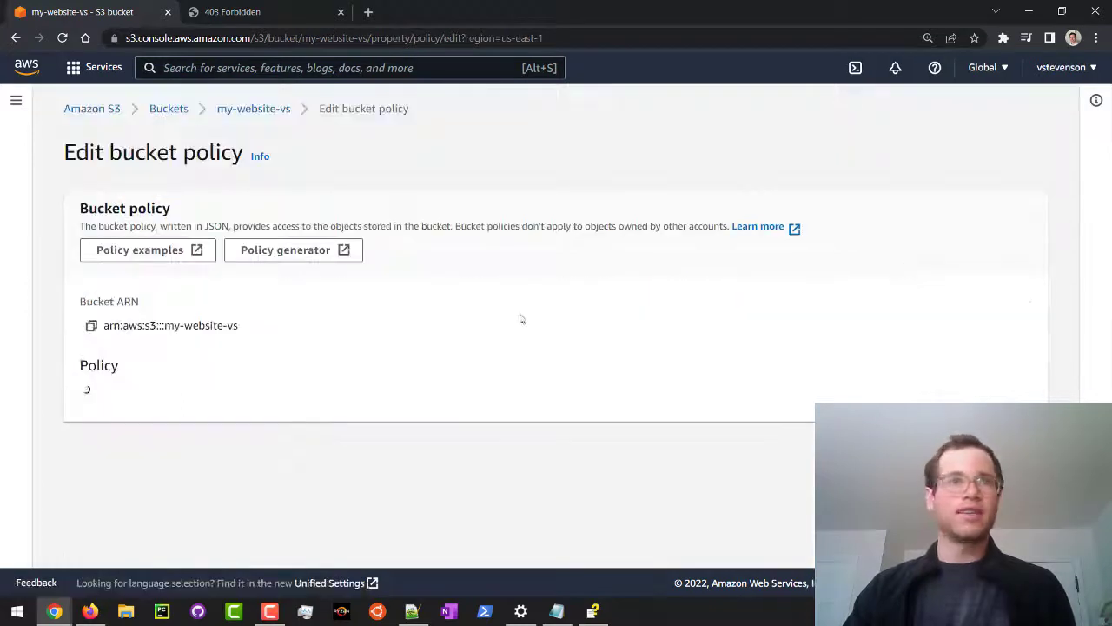
- Launch the AWS Policy Generator from the bucket policy editor and set the policy type to S3 Bucket Policy
scroll(310, 278, "down", 1)
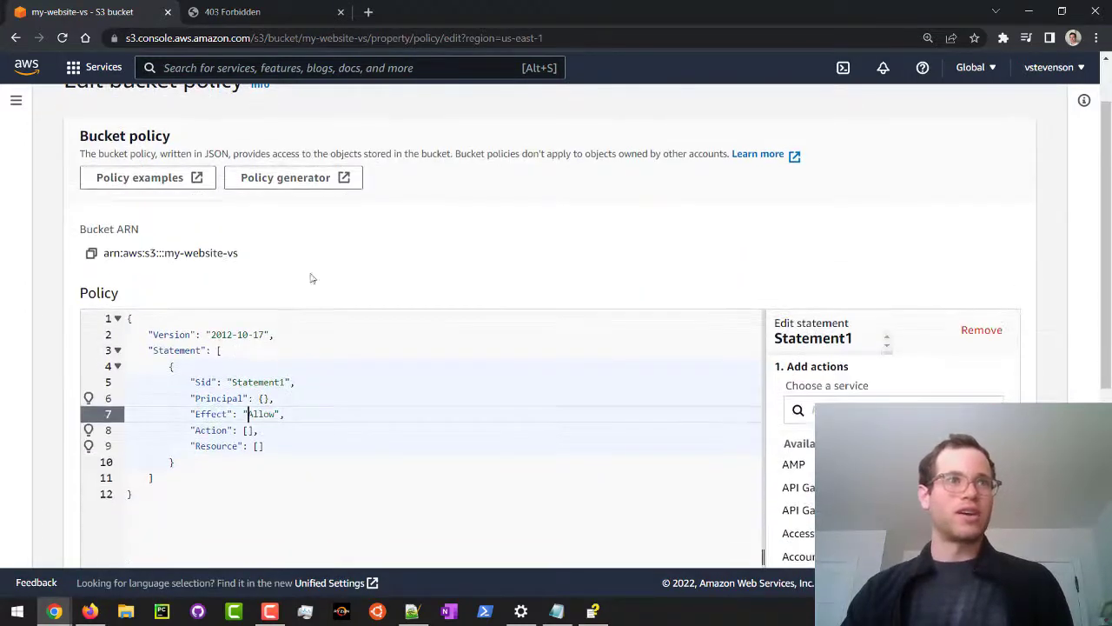
left_click_drag(140, 324, 278, 494)
left_click(292, 490)
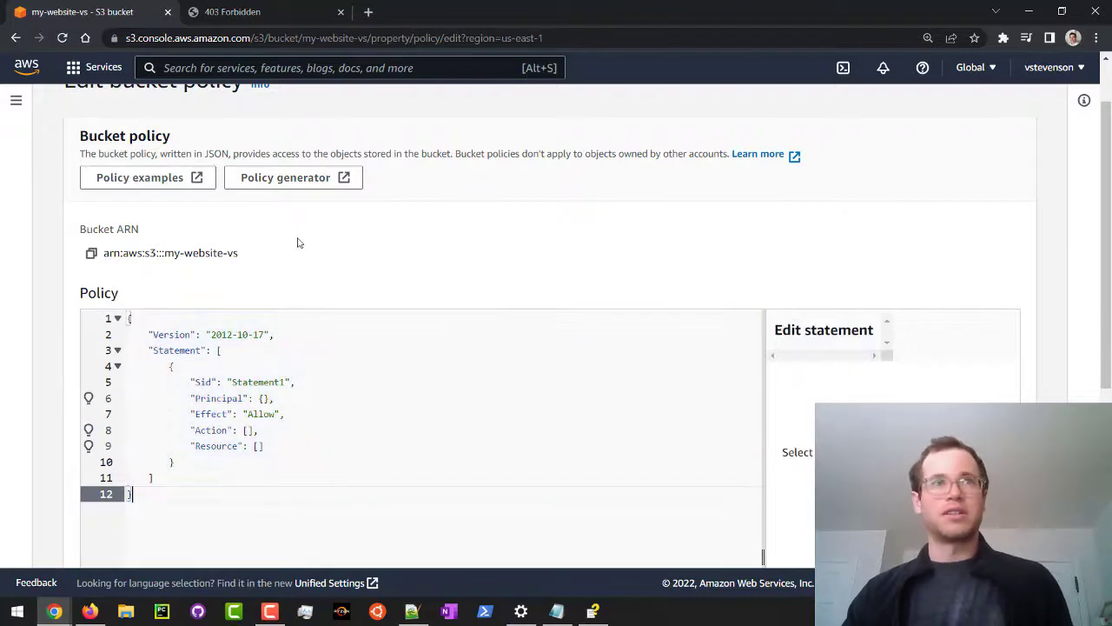
left_click(297, 182)
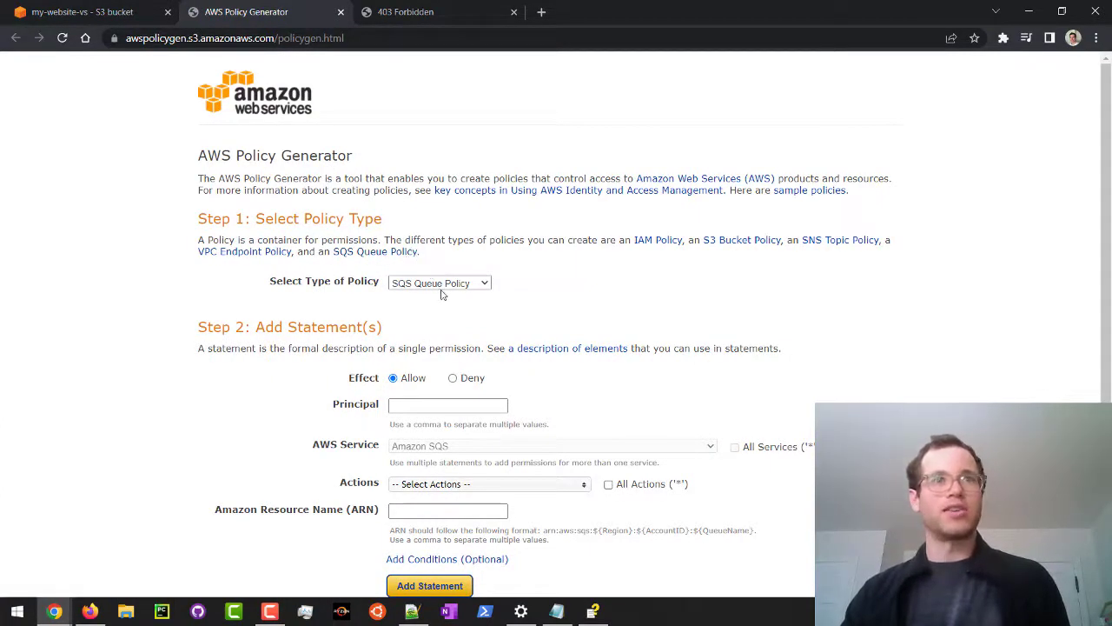
left_click_drag(272, 285, 382, 287)
left_click(410, 286)
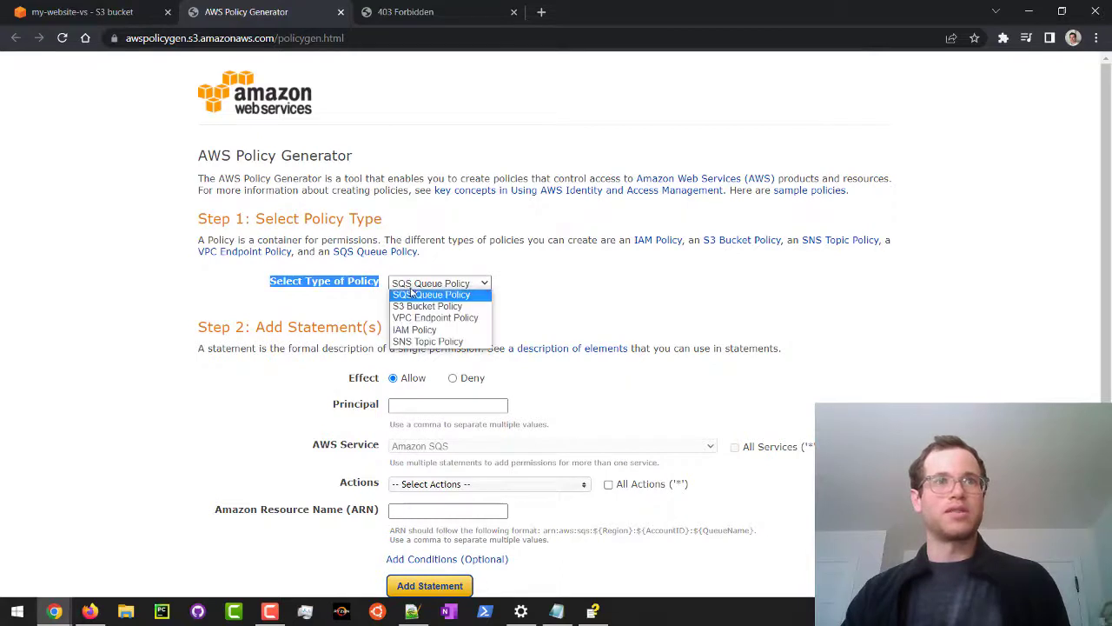
left_click(426, 307)
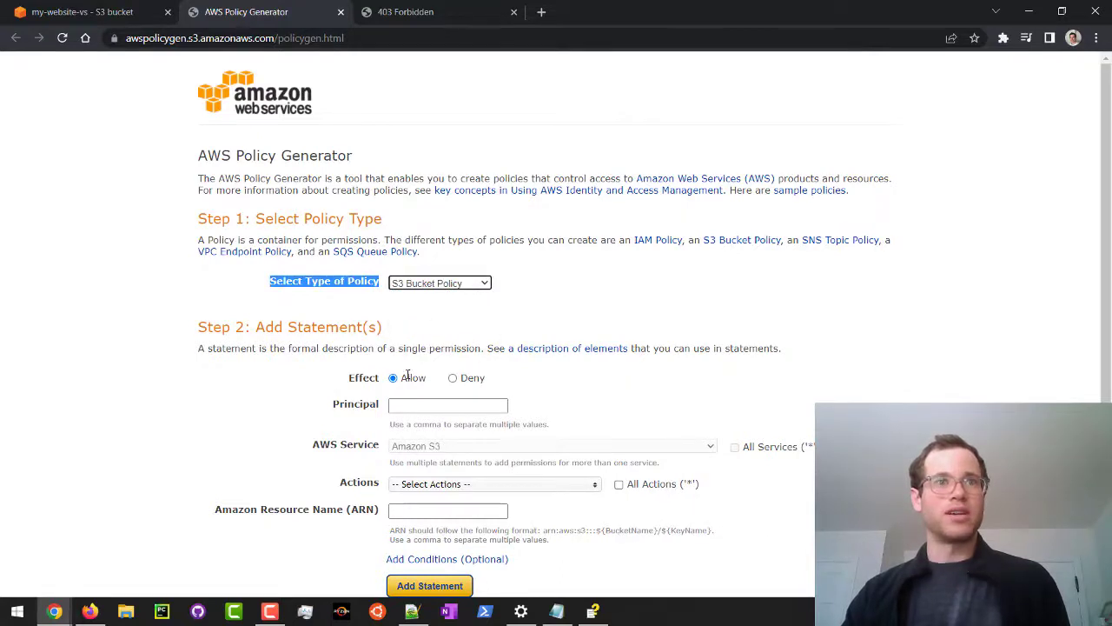
- Keep the statement's effect as Allow and set the principal to *
left_click_drag(428, 380, 384, 383)
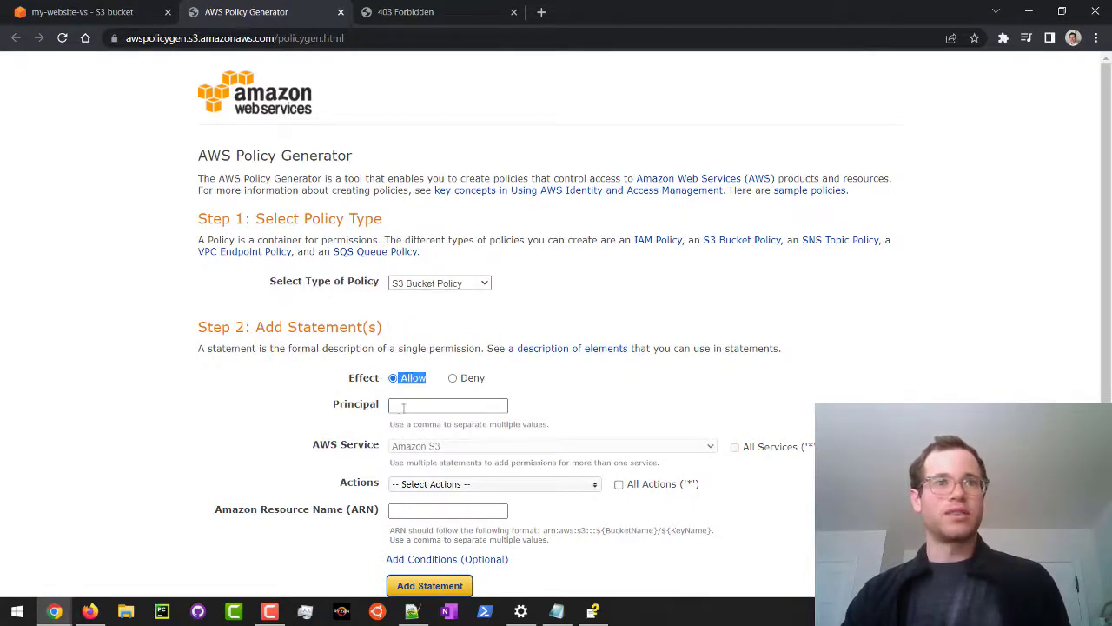
left_click(403, 408)
left_click_drag(330, 407, 380, 420)
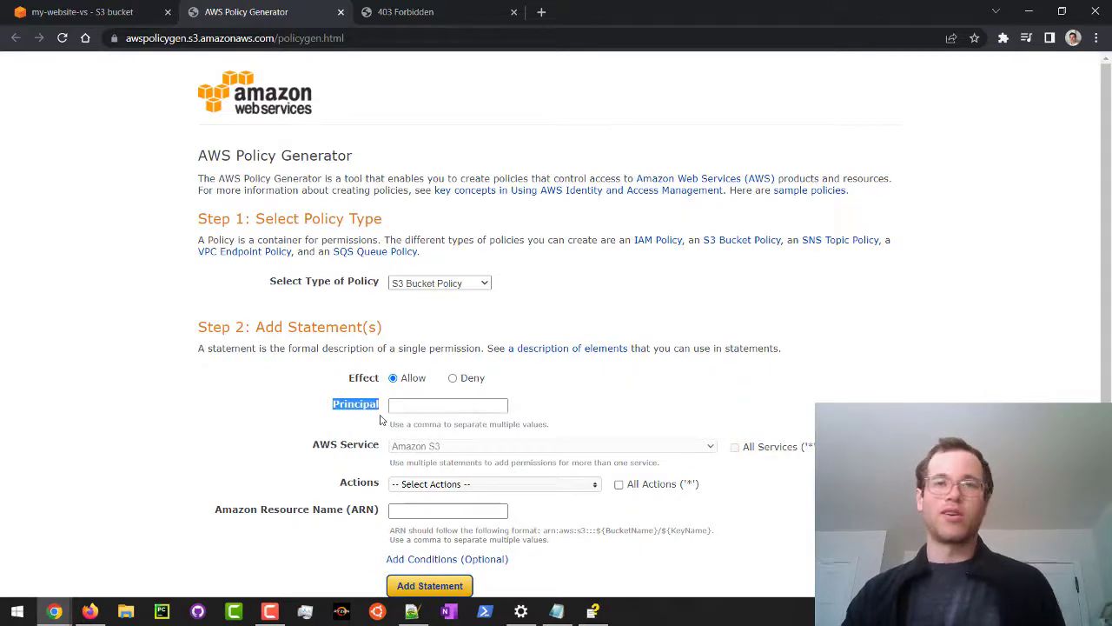
left_click(412, 407)
type("*")
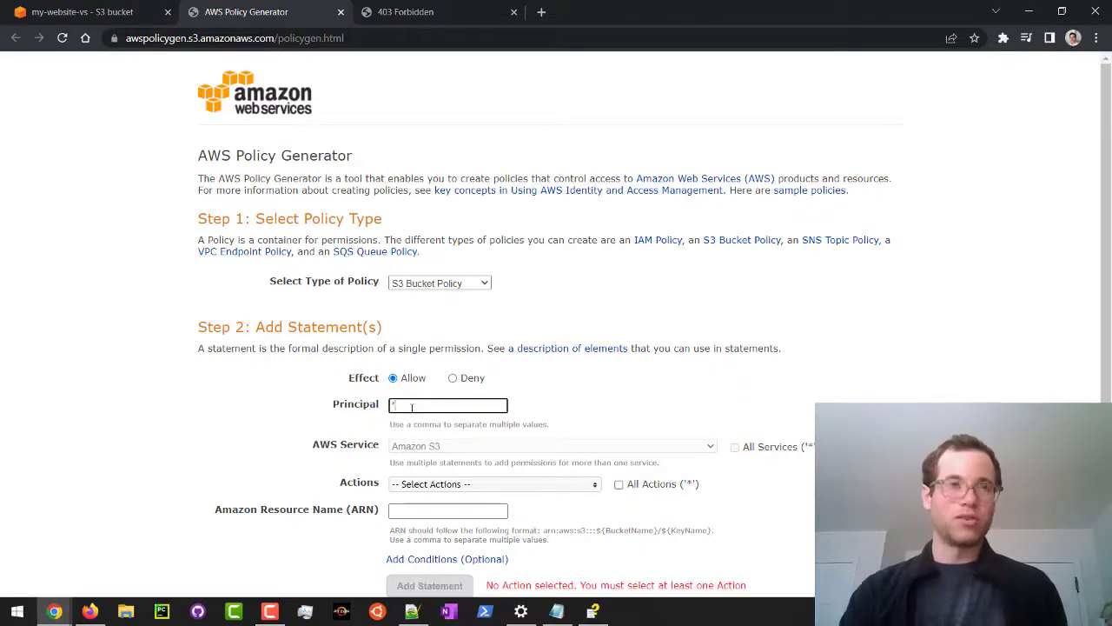
- Select GetObject as the statement's only action
scroll(382, 434, "down", 1)
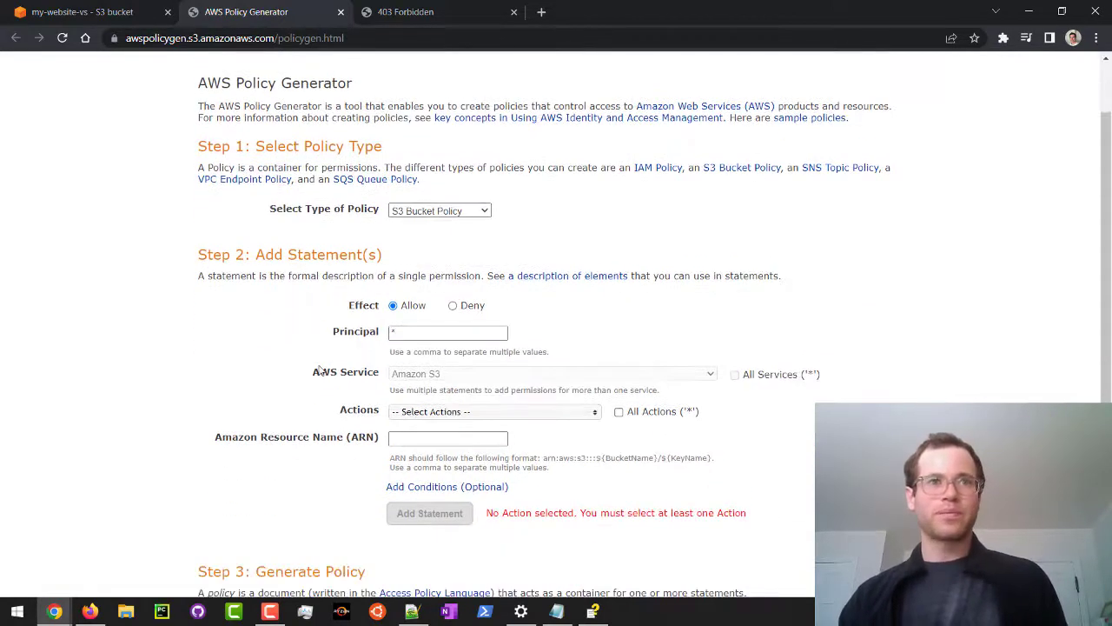
left_click(422, 413)
scroll(456, 495, "down", 8)
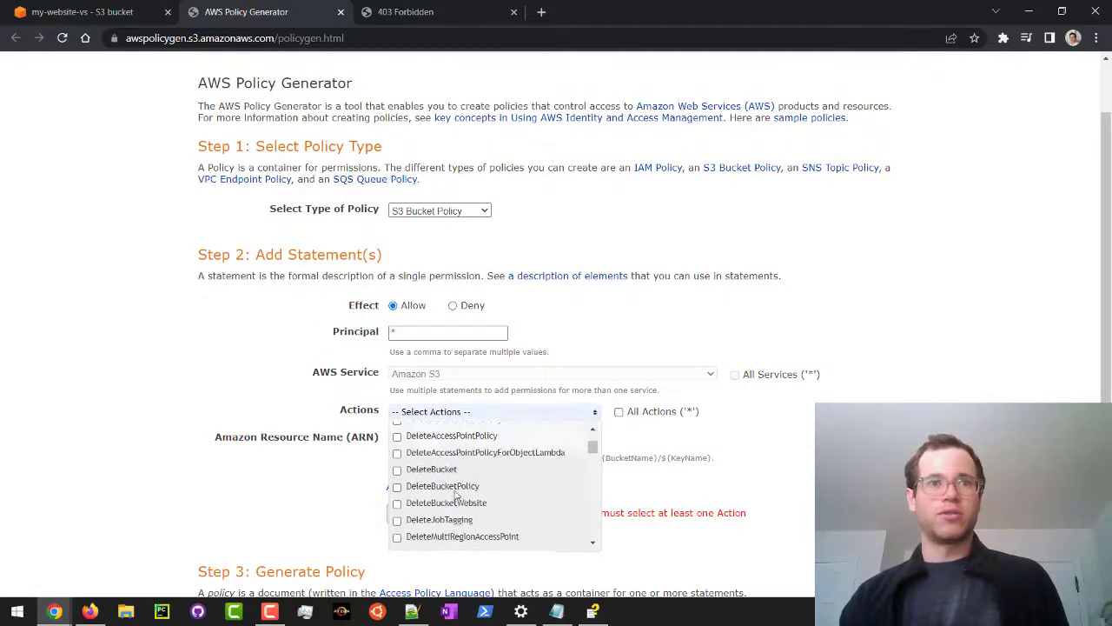
scroll(456, 495, "down", 10)
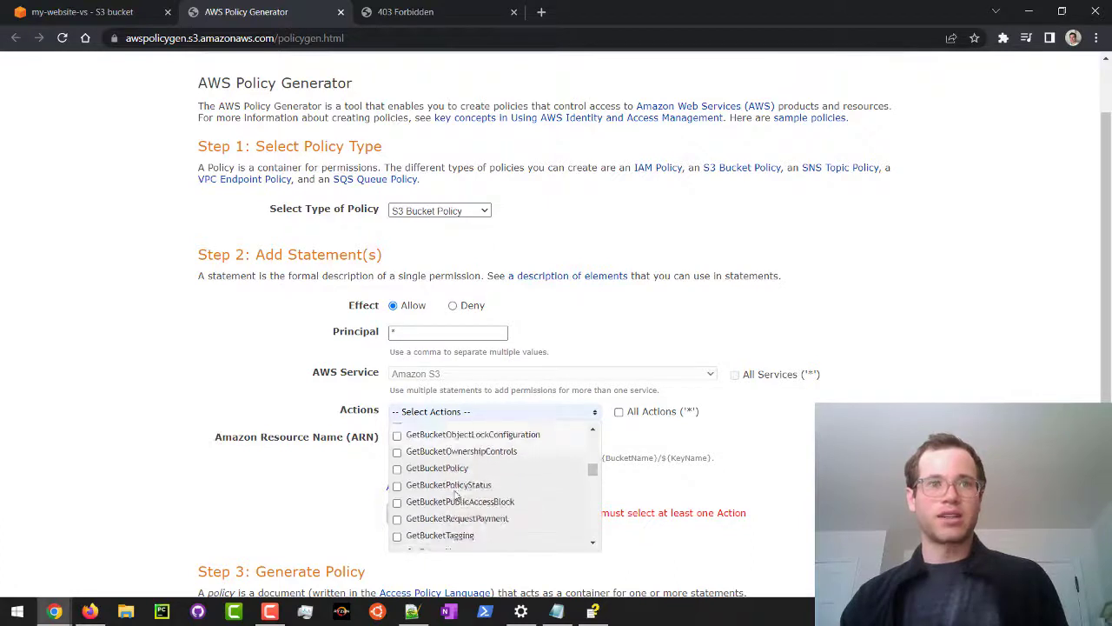
scroll(456, 496, "up", 5)
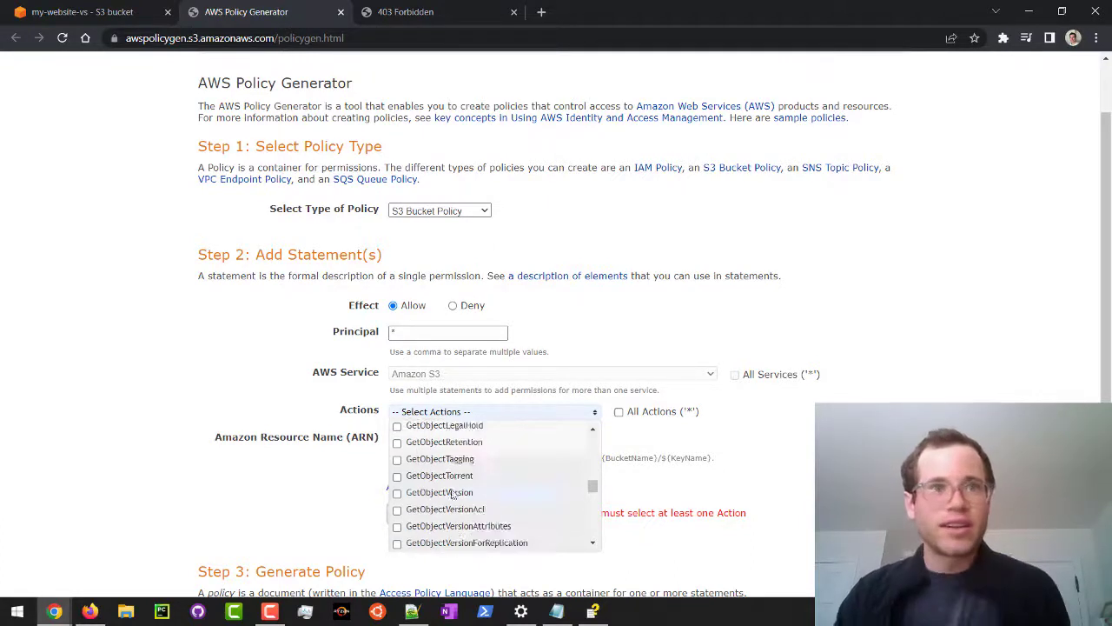
left_click(397, 448)
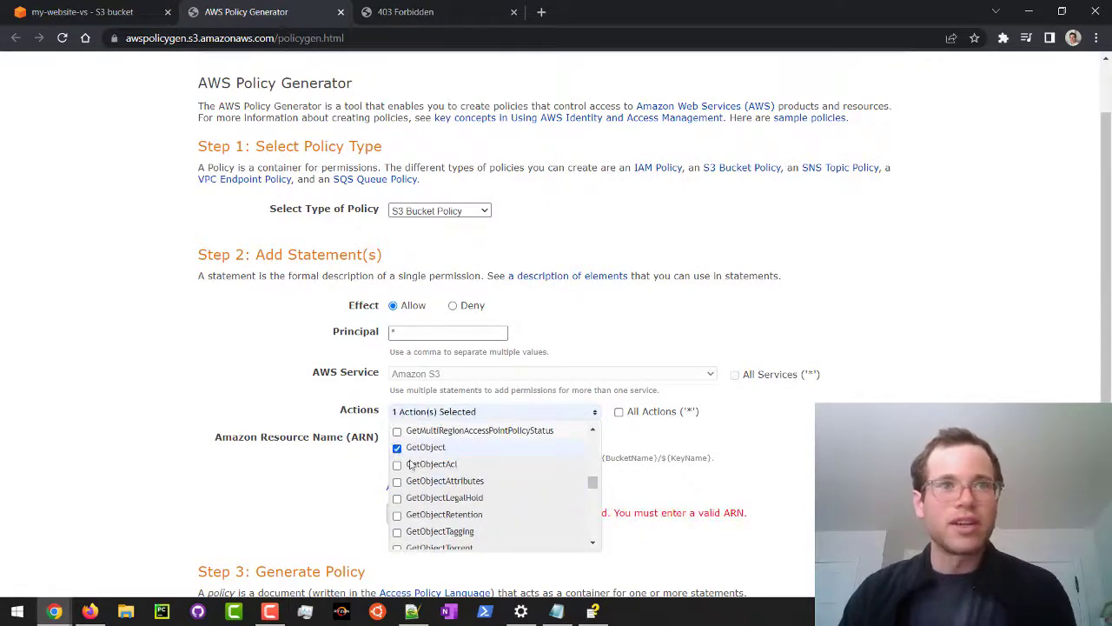
left_click(305, 484)
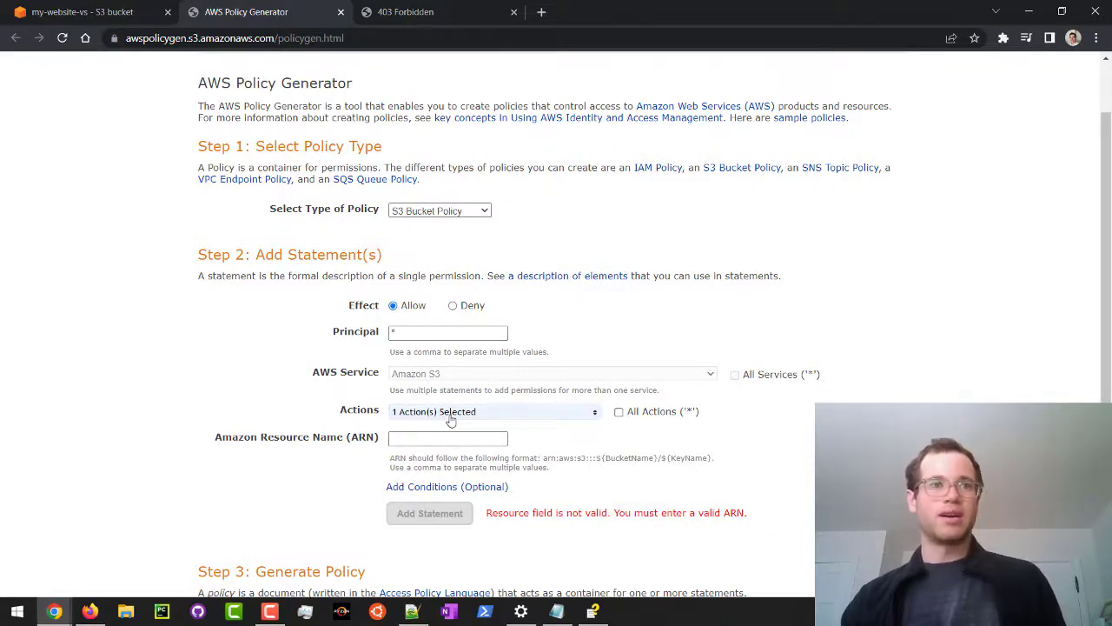
- Copy the bucket's ARN from the policy editor and enter arn:aws:s3:::my-website-vs/* as the statement's Amazon Resource Name
left_click_drag(213, 437, 379, 439)
left_click(111, 14)
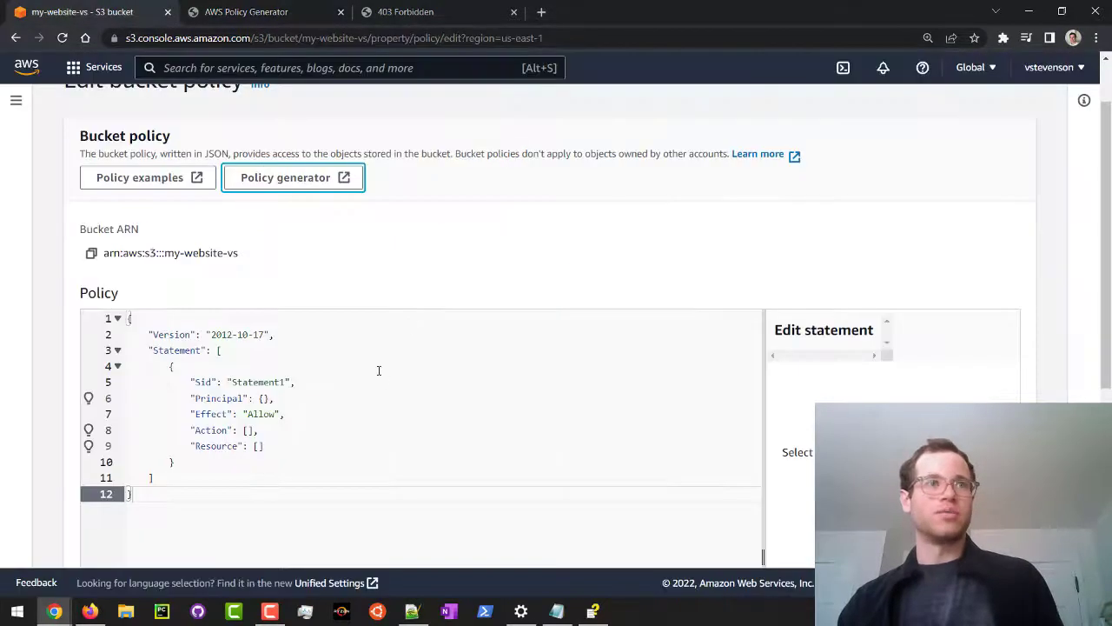
scroll(371, 377, "up", 1)
left_click(92, 330)
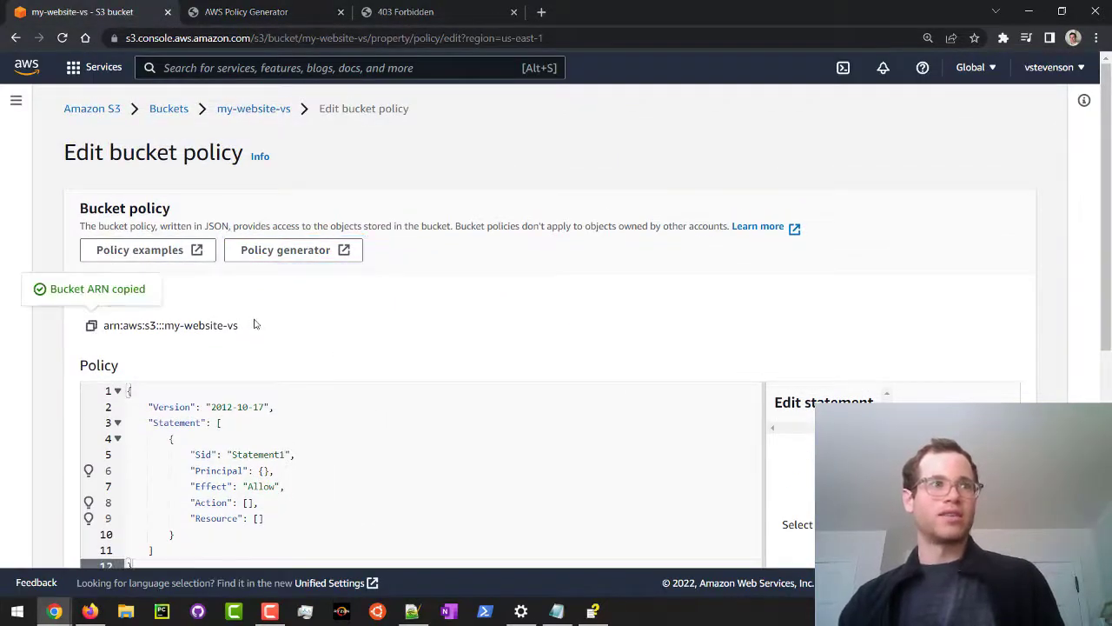
left_click_drag(252, 326, 104, 331)
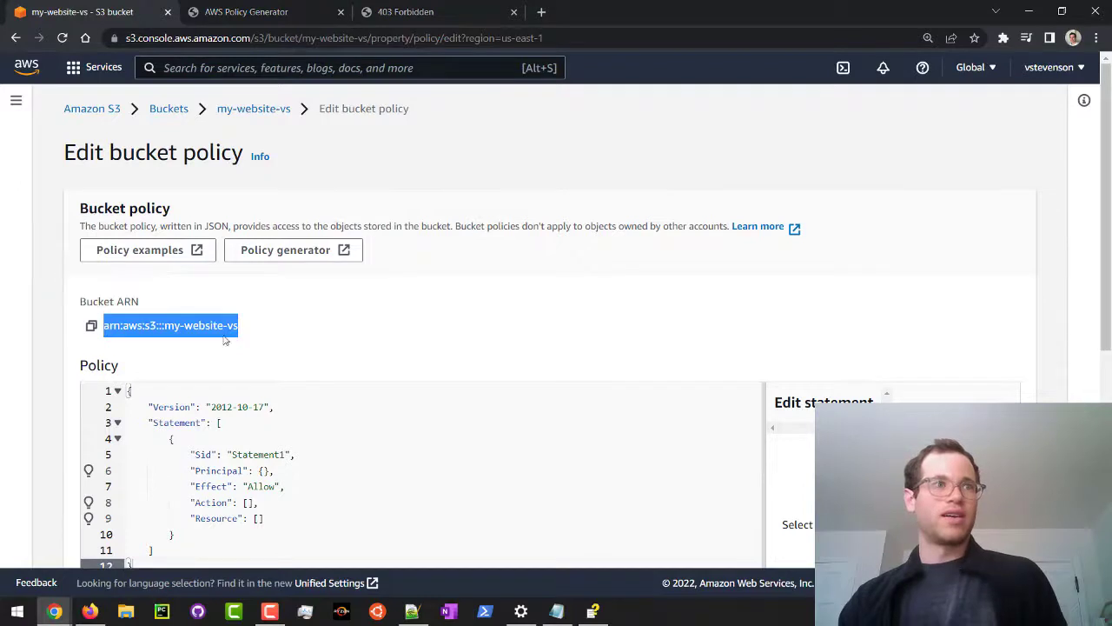
left_click(236, 12)
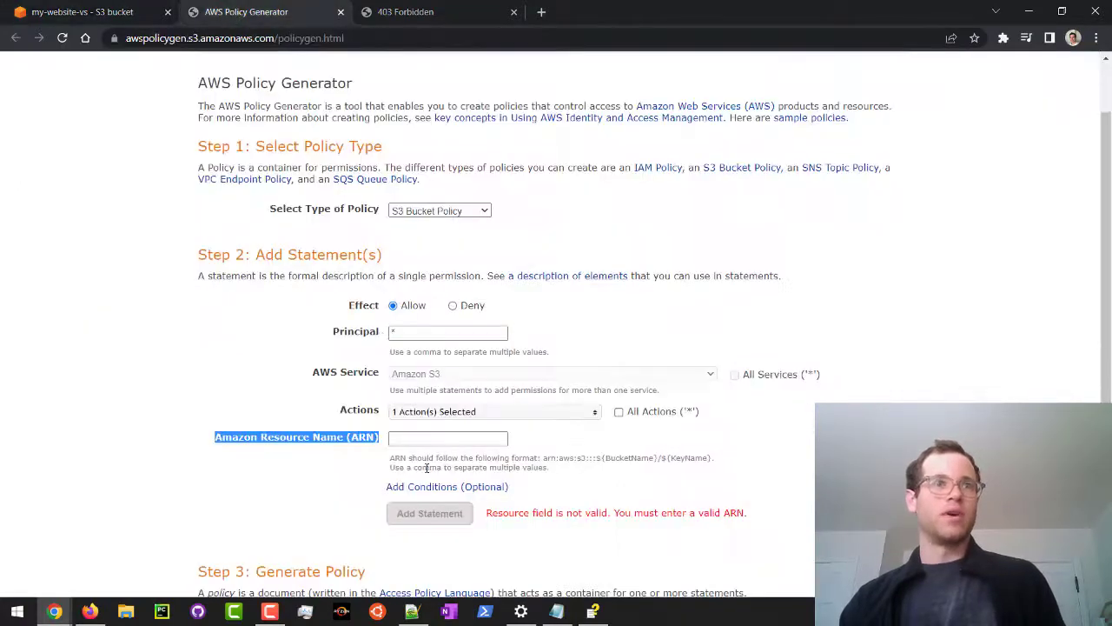
left_click(424, 440)
key("ctrl+v")
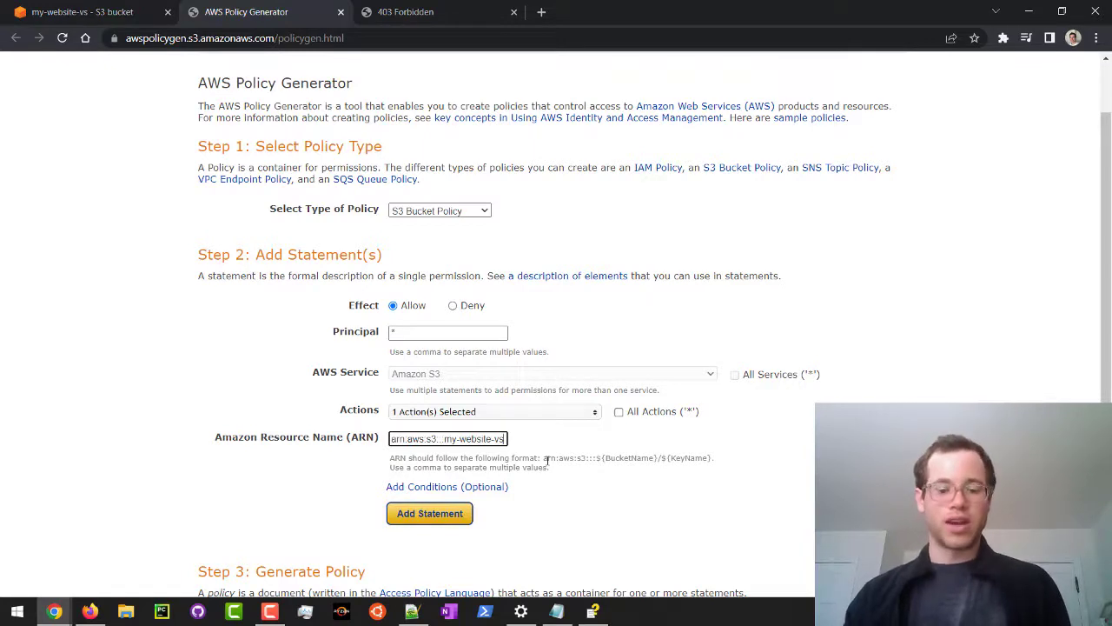
type("/*")
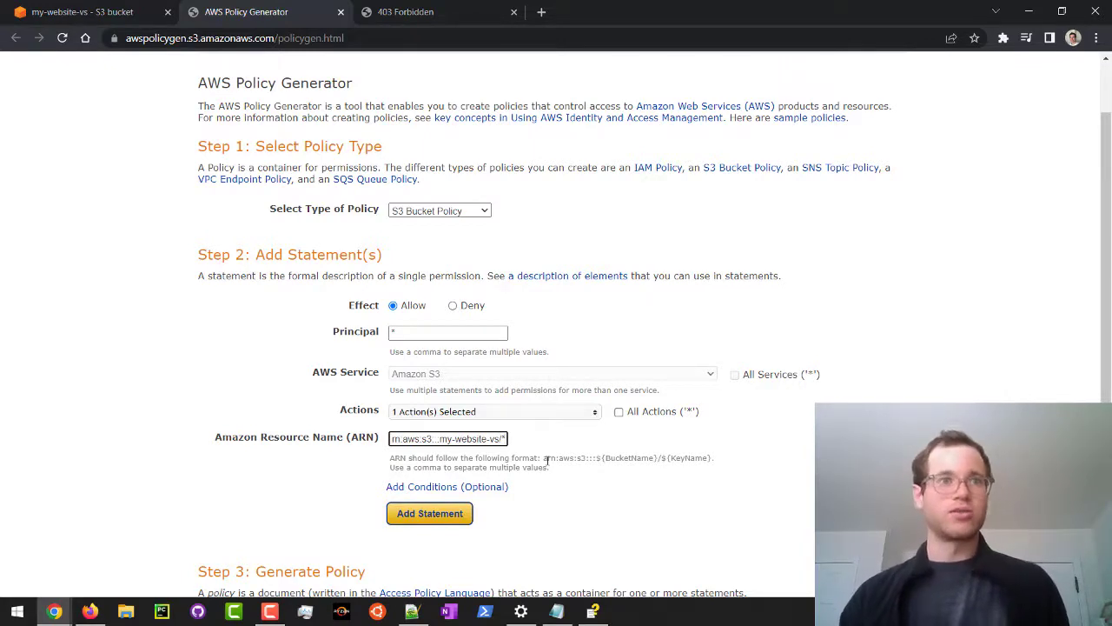
- Add the configured statement to the policy and generate the policy JSON document
left_click(556, 437)
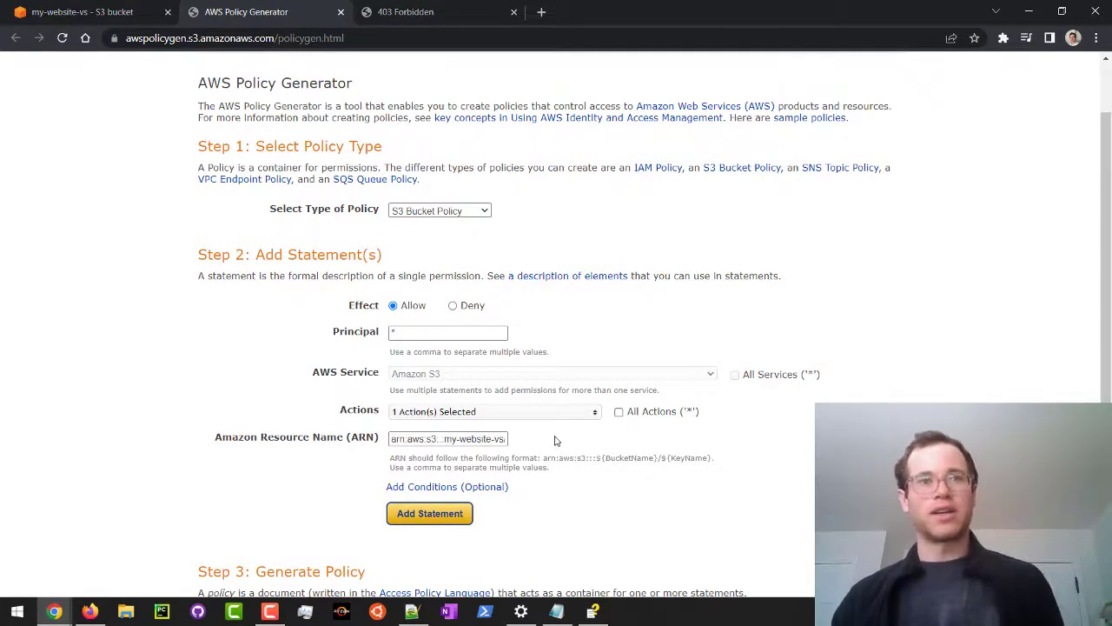
left_click(426, 514)
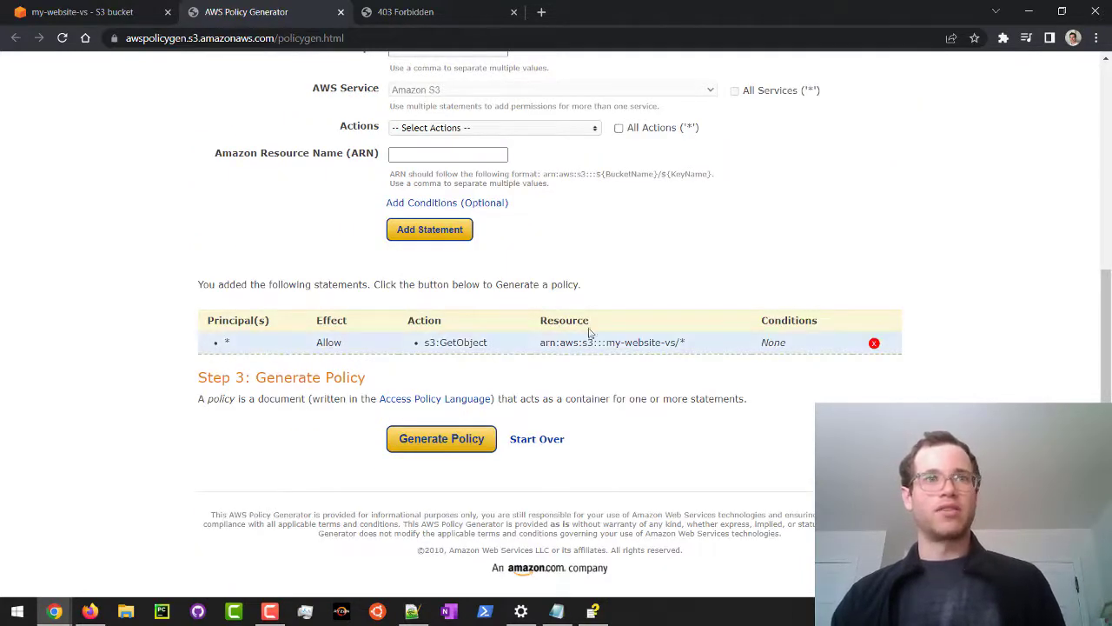
left_click(461, 452)
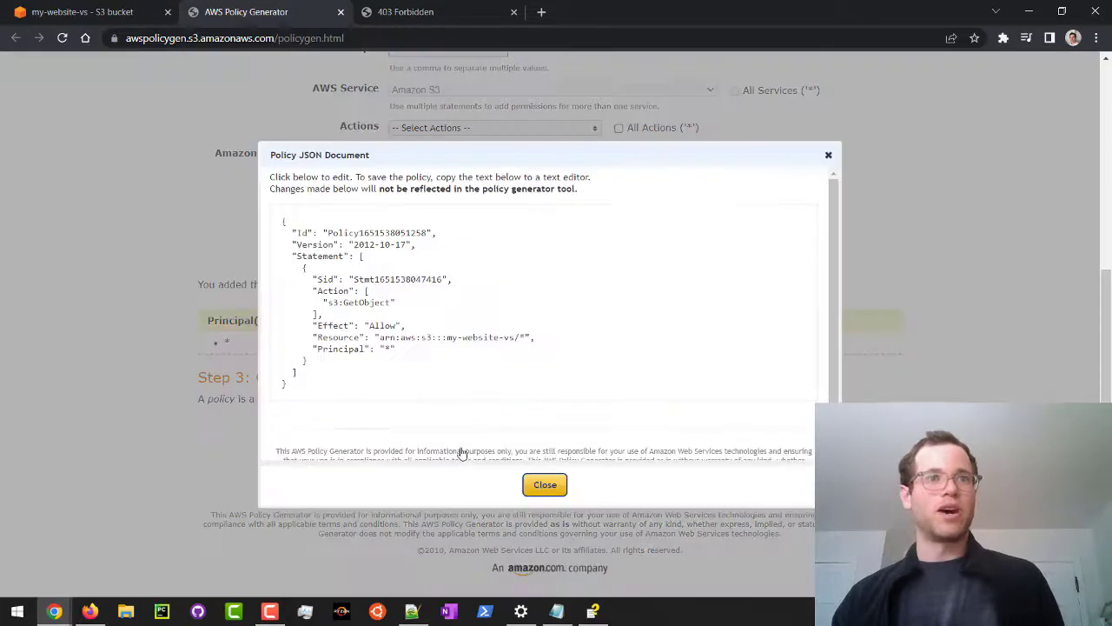
scroll(391, 392, "down", 1)
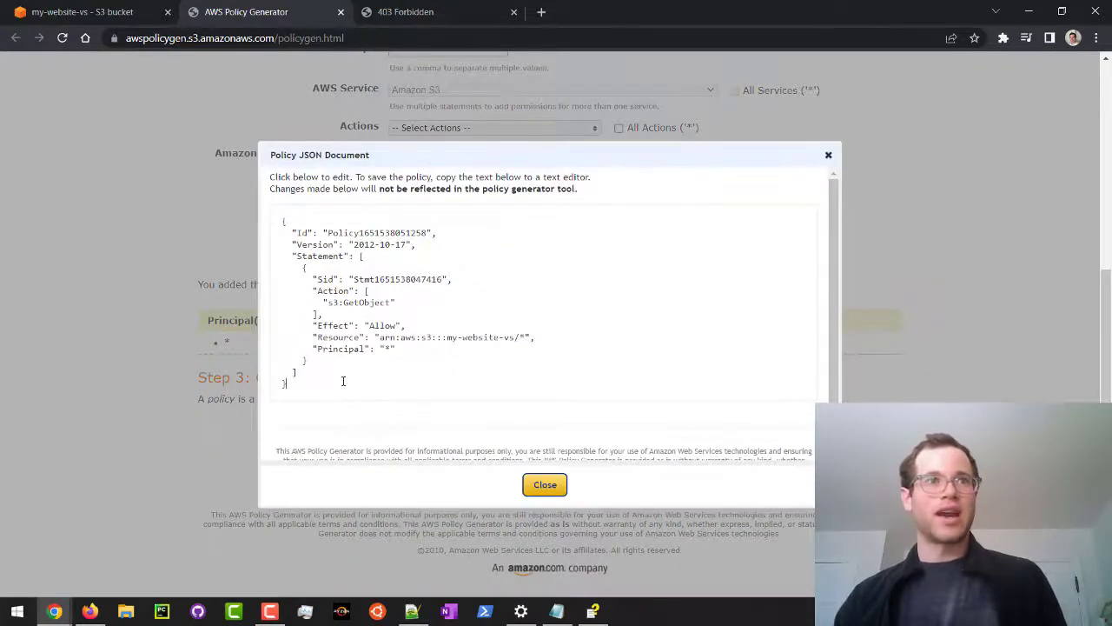
- Copy the generated policy JSON, replace the whole policy in the my-website-vs bucket policy editor with it, and save the changes
left_click_drag(344, 380, 256, 226)
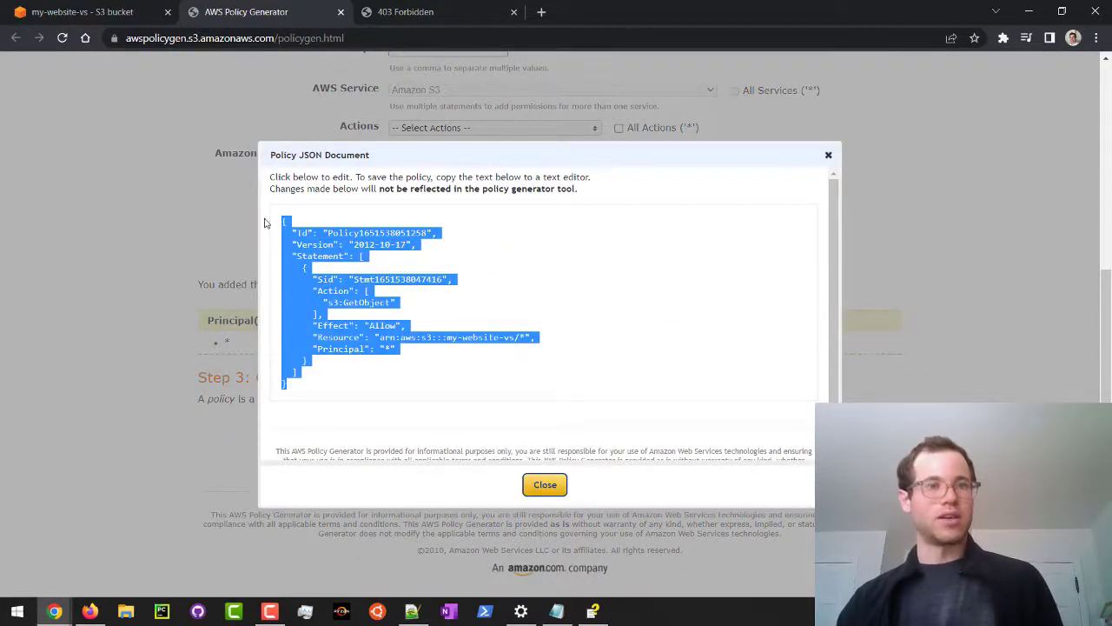
left_click(113, 11)
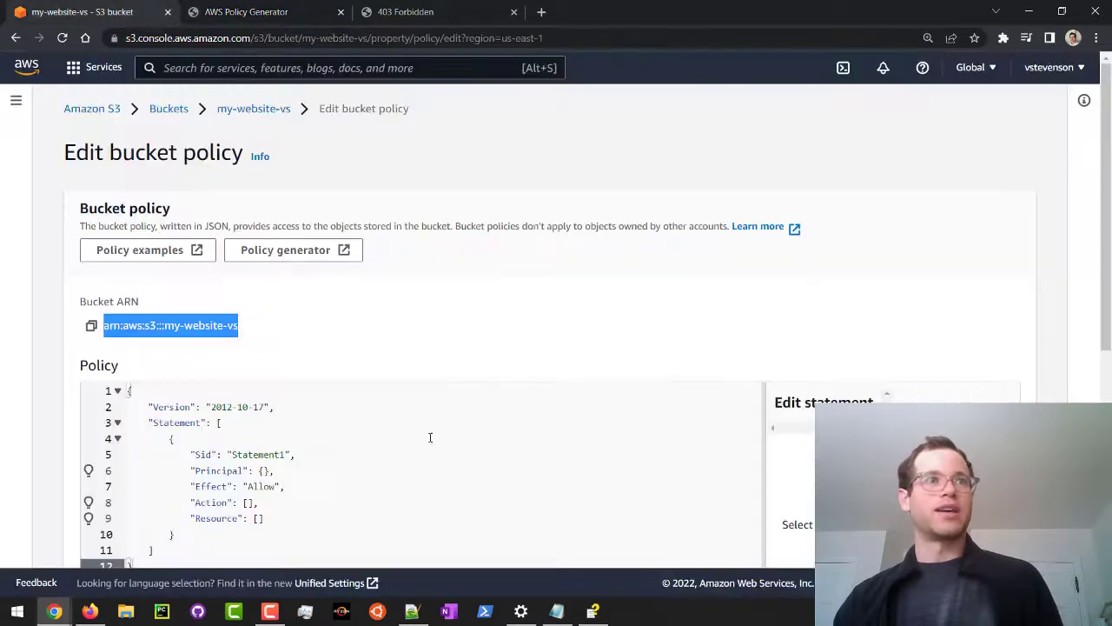
scroll(330, 443, "down", 2)
left_click(307, 397)
key("ctrl+a")
key("ctrl+v")
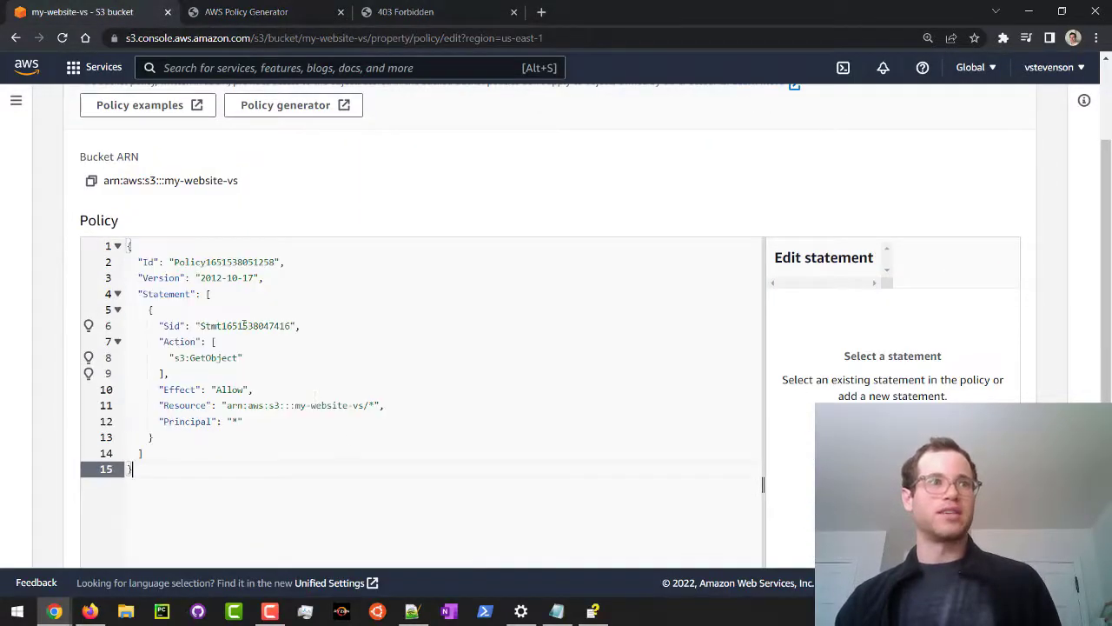
scroll(385, 458, "down", 4)
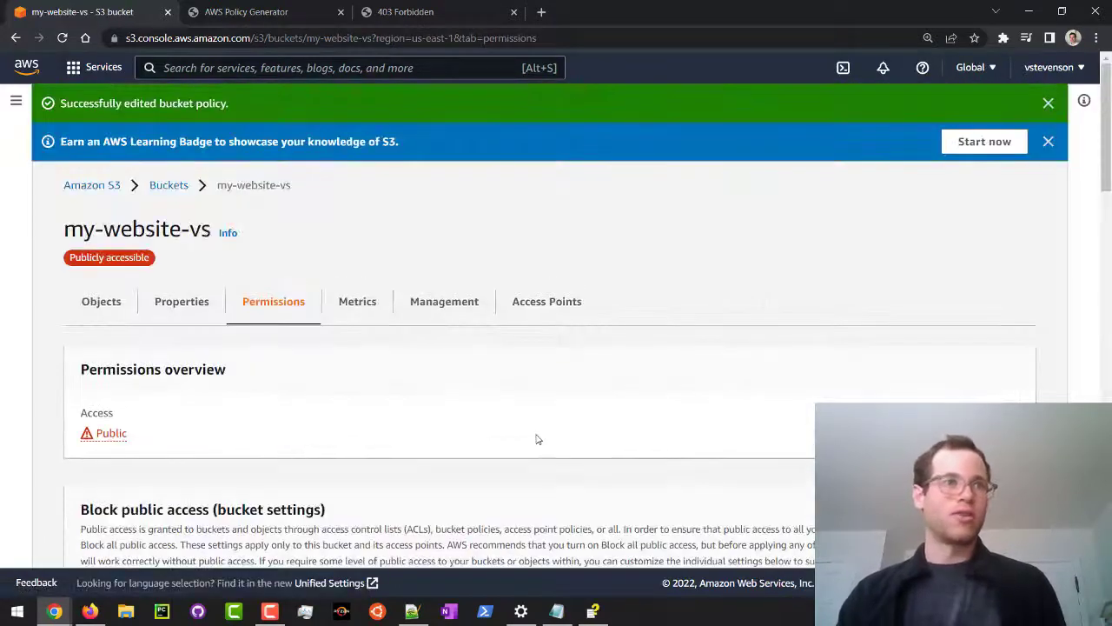
- Review the bucket's permissions overview, public access setting and saved bucket policy
scroll(537, 438, "down", 3)
scroll(124, 365, "up", 4)
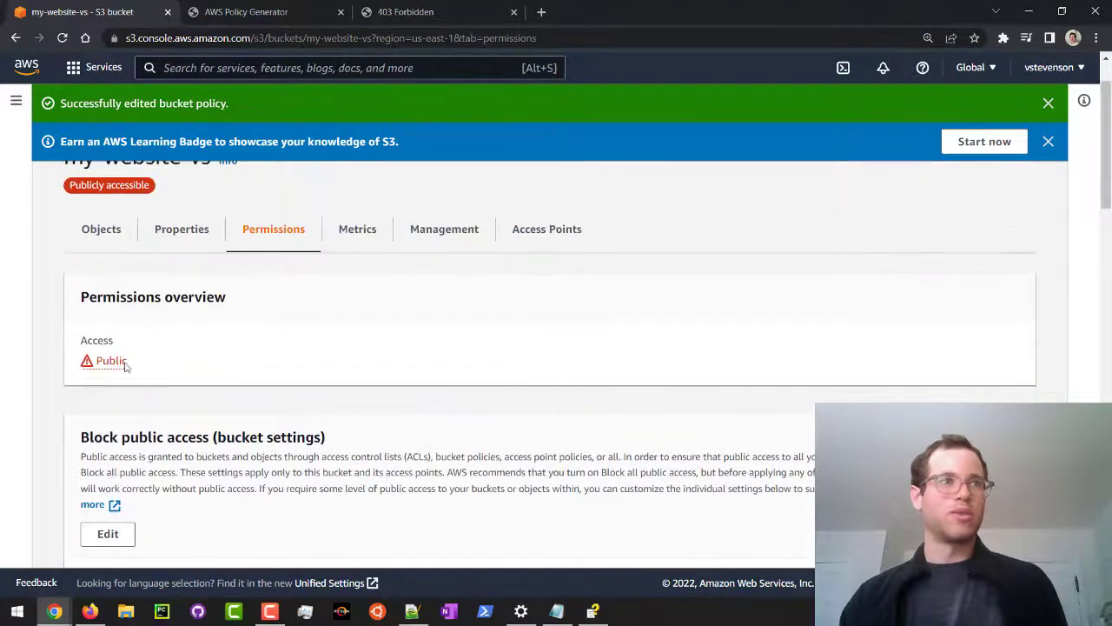
left_click_drag(159, 366, 85, 362)
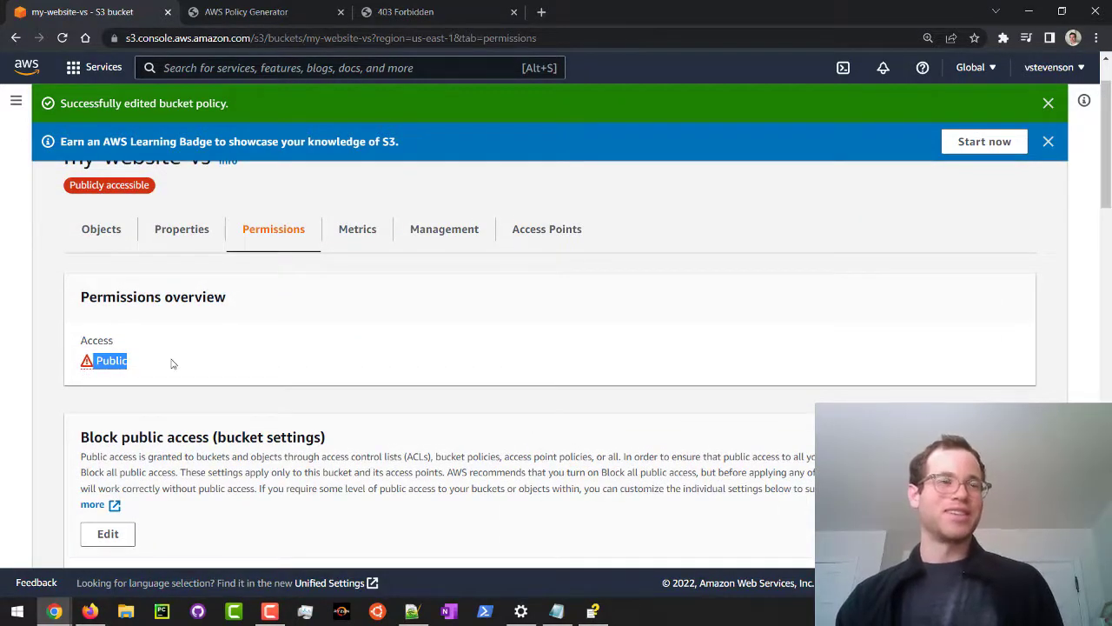
scroll(179, 367, "down", 3)
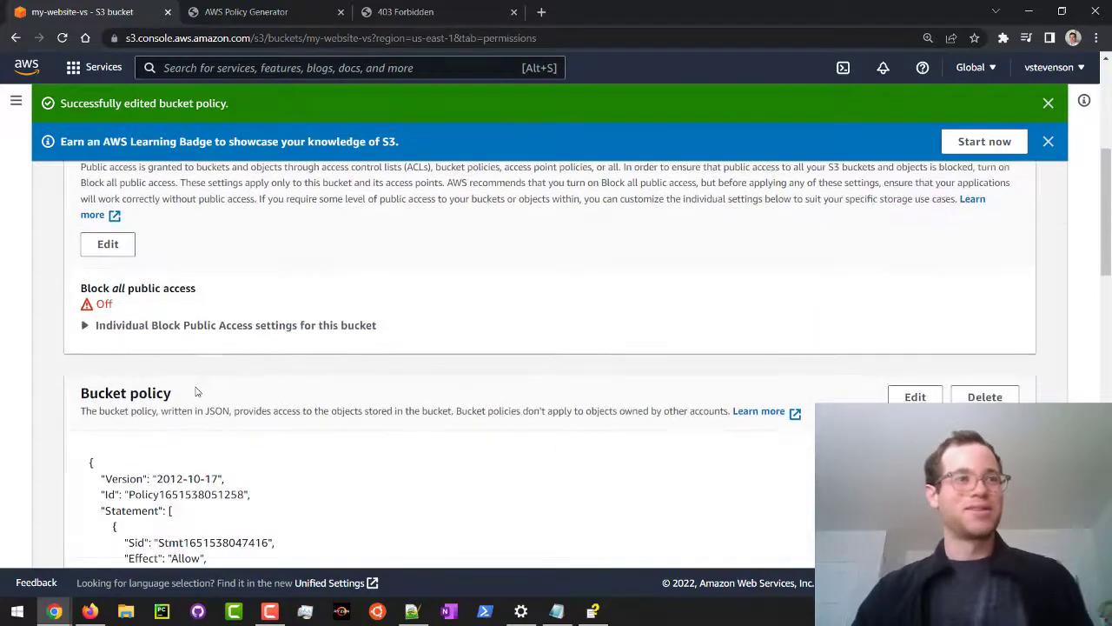
scroll(226, 392, "down", 3)
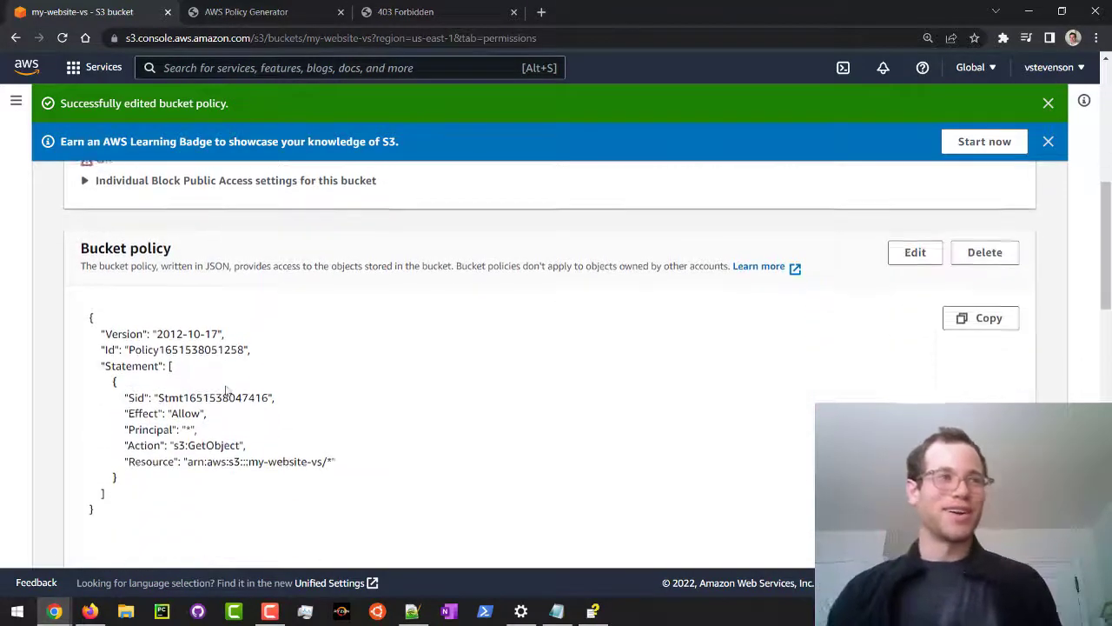
scroll(226, 387, "up", 2)
scroll(326, 390, "up", 5)
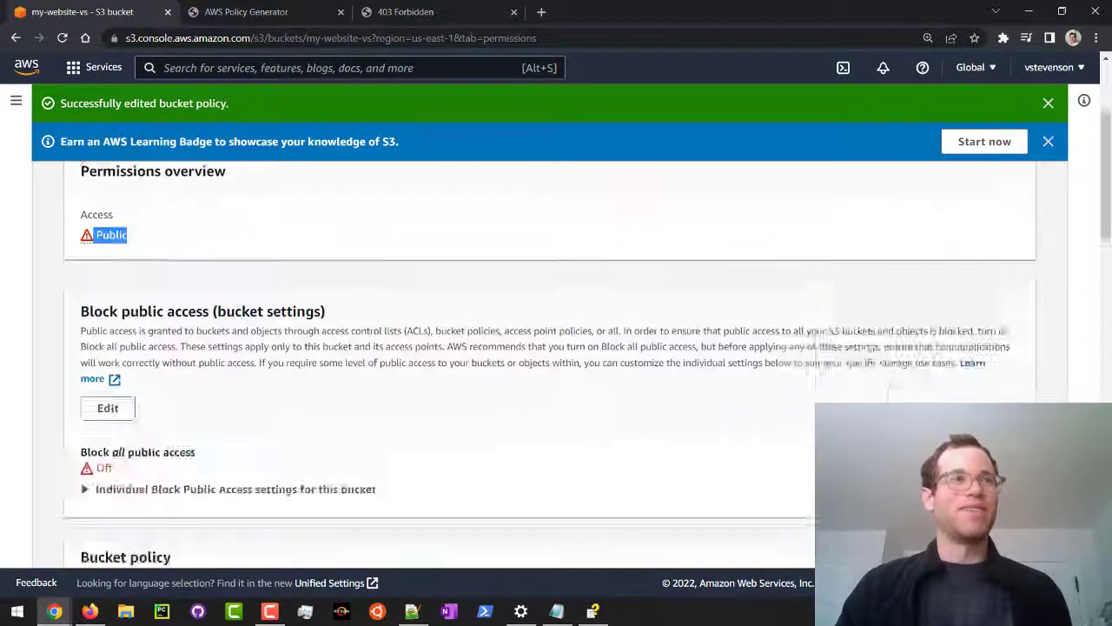
- Open the bucket website endpoint from the static website hosting properties and check the home page
left_click(193, 302)
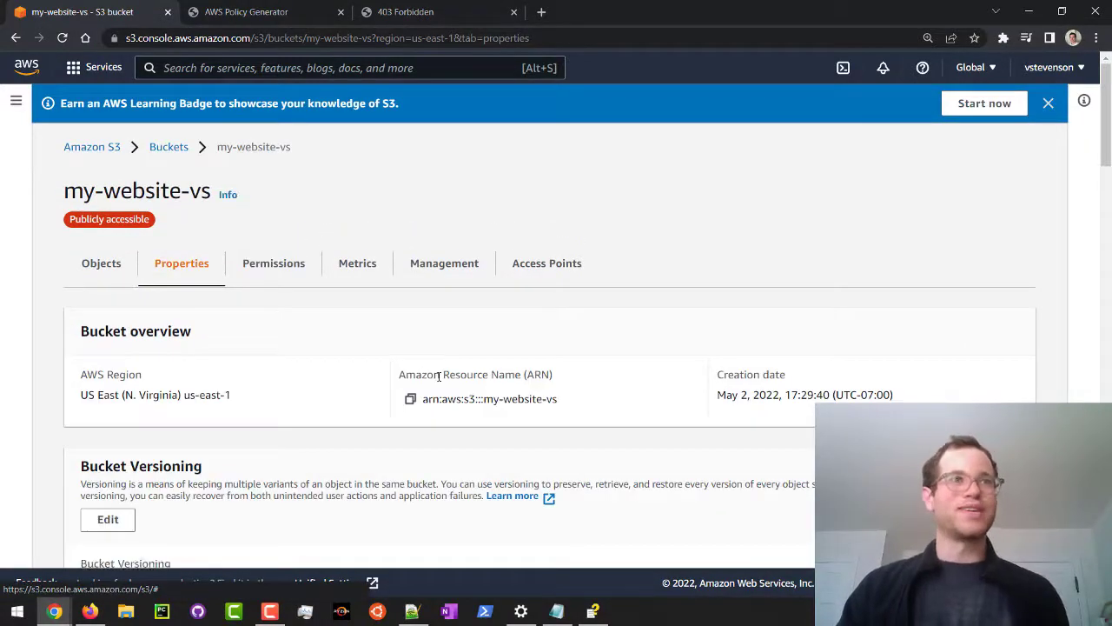
scroll(439, 379, "down", 15)
scroll(439, 380, "down", 4)
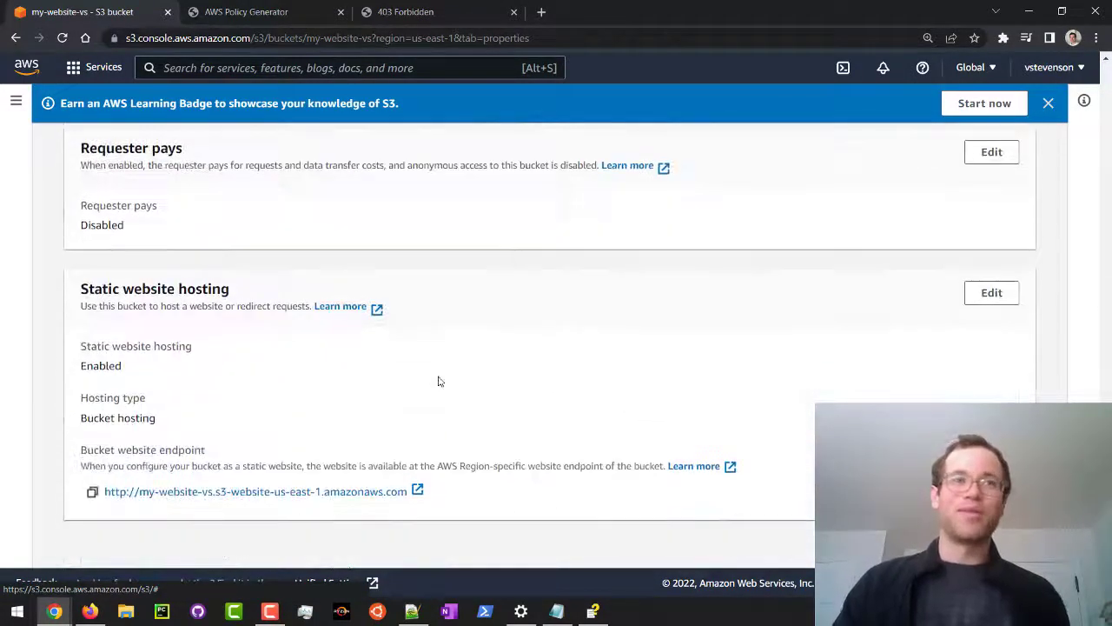
left_click(382, 492)
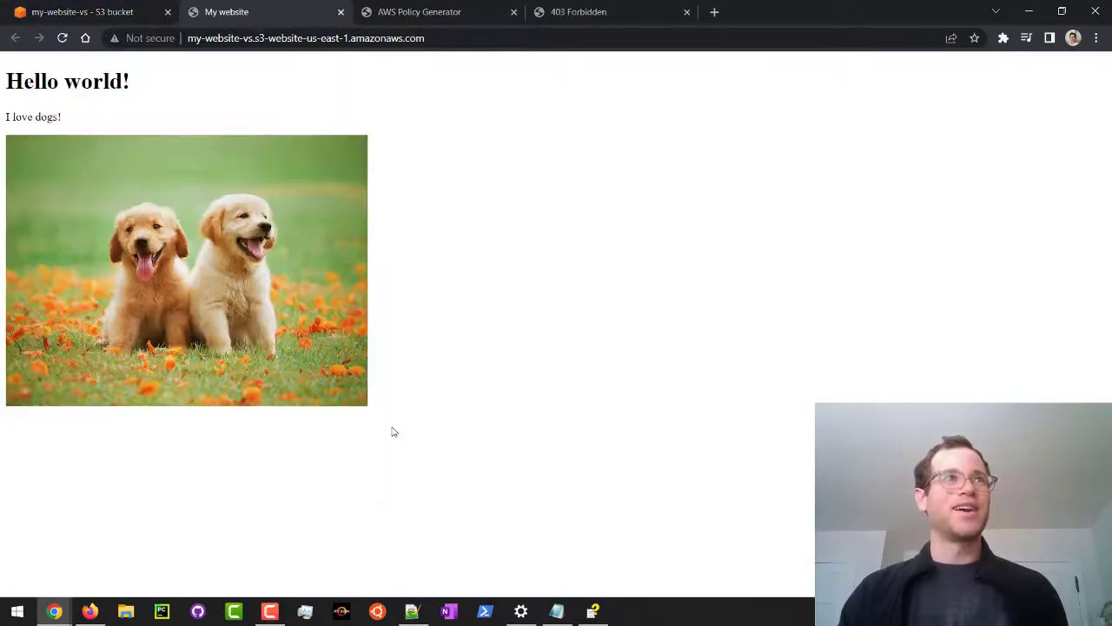
left_click_drag(406, 406, 22, 82)
left_click(521, 398)
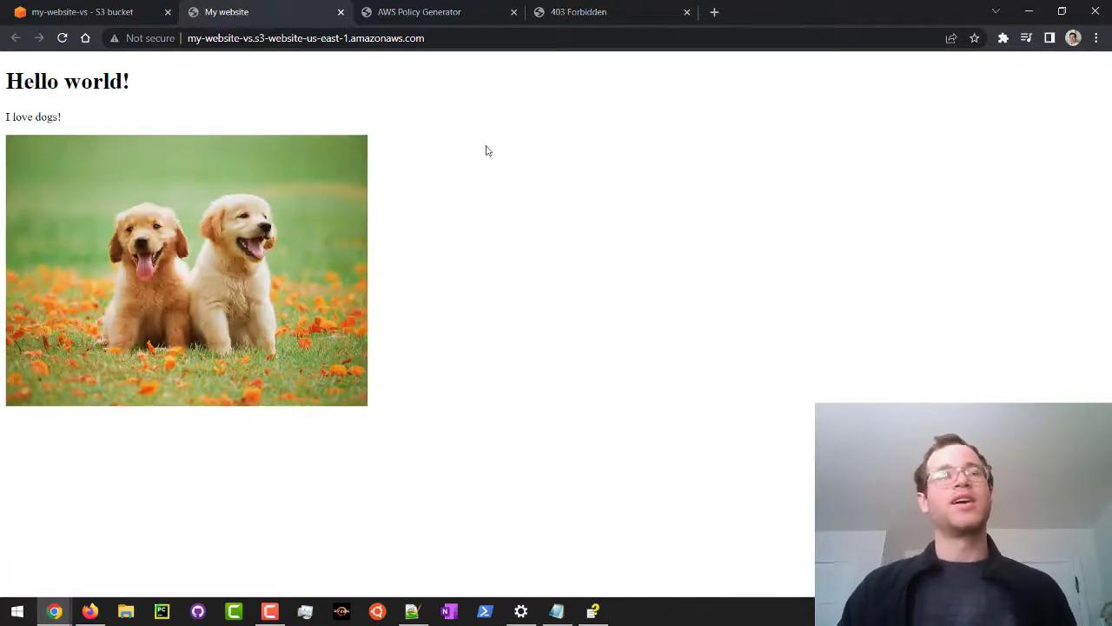
- Test the website's error page by loading the nonexistent path /abc on the endpoint
left_click(426, 39)
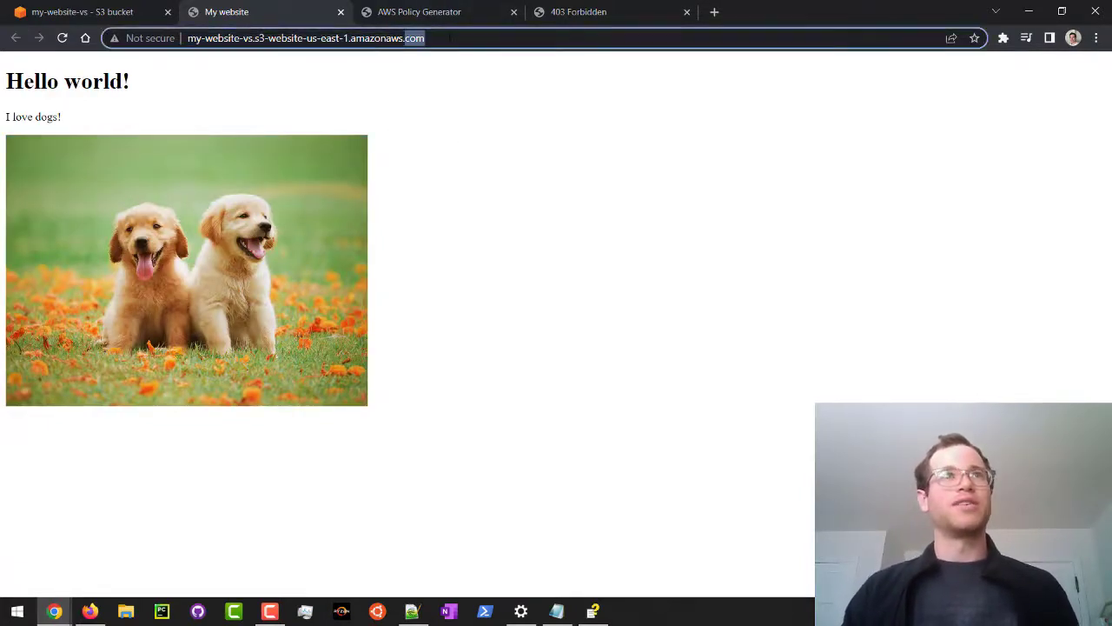
left_click(451, 39)
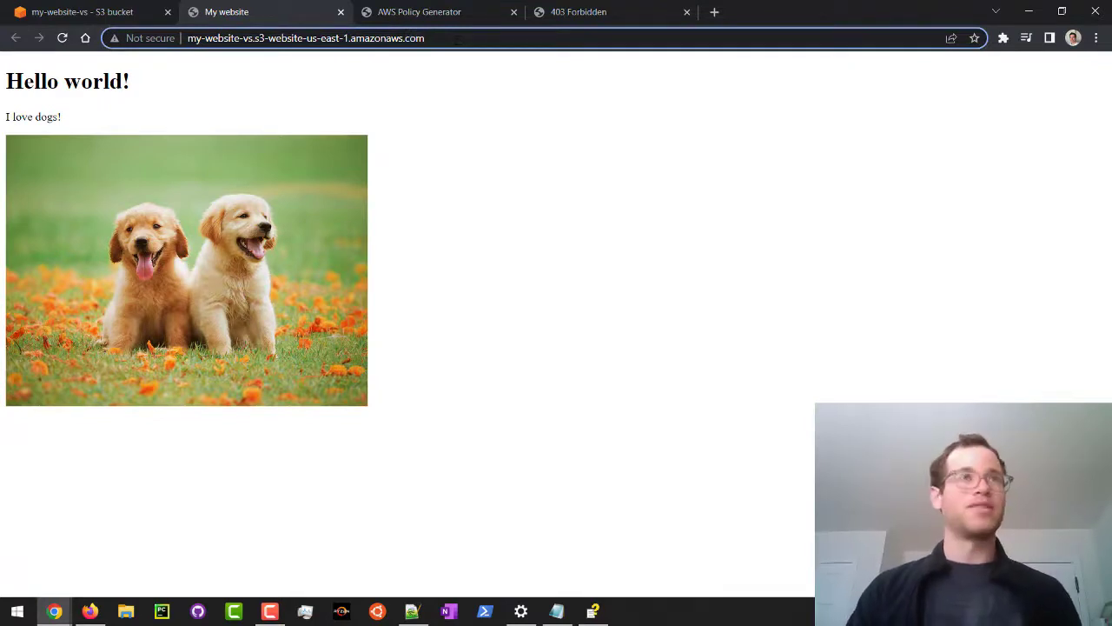
type("/")
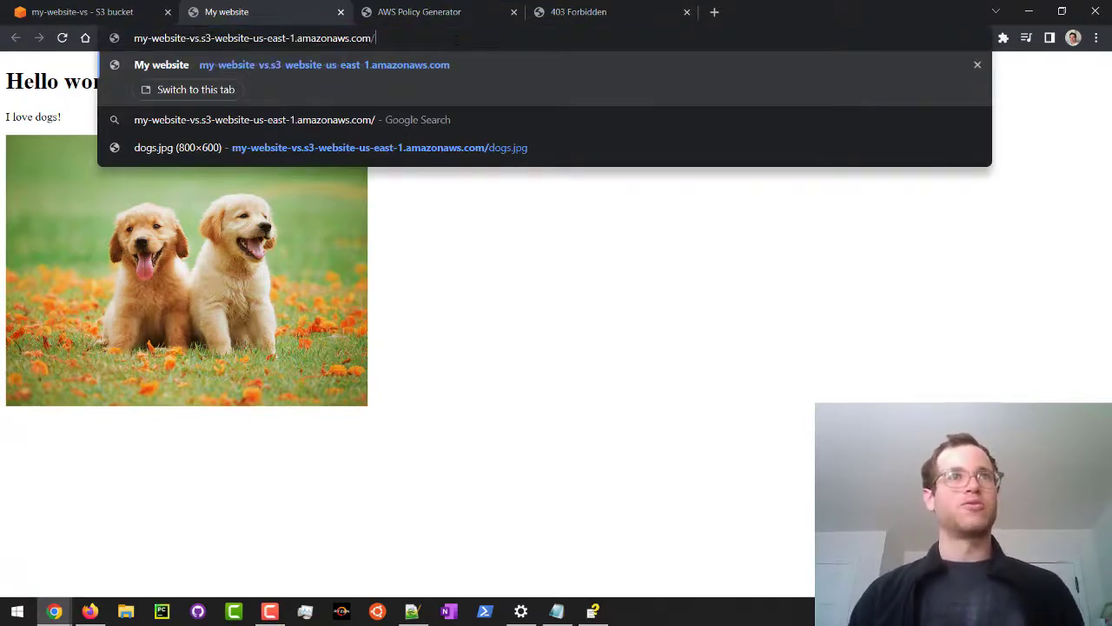
type("abc")
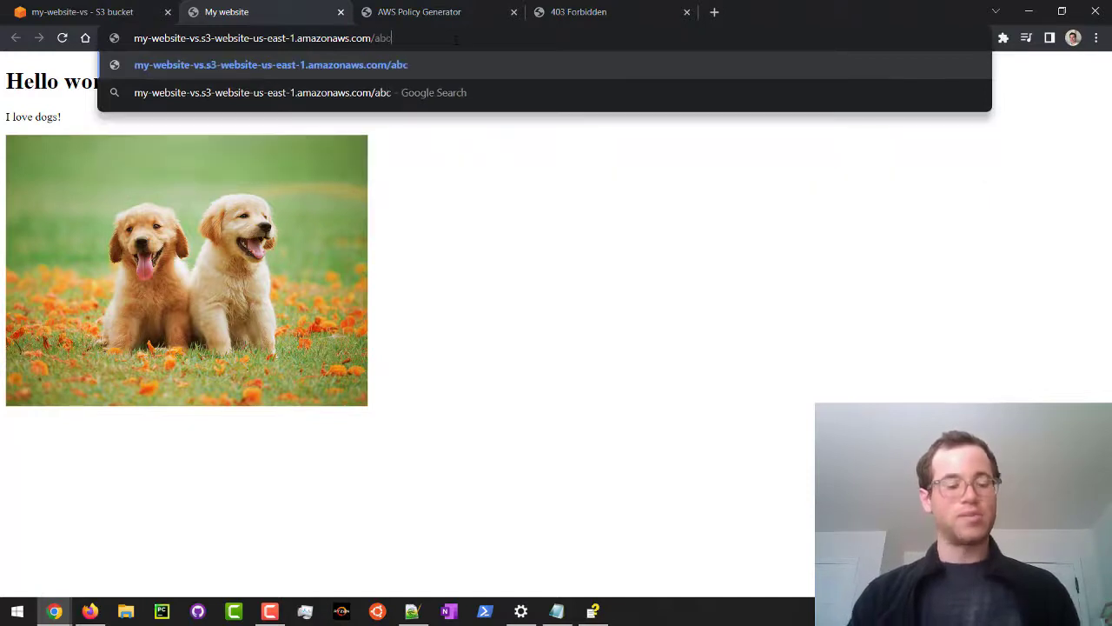
key("Return")
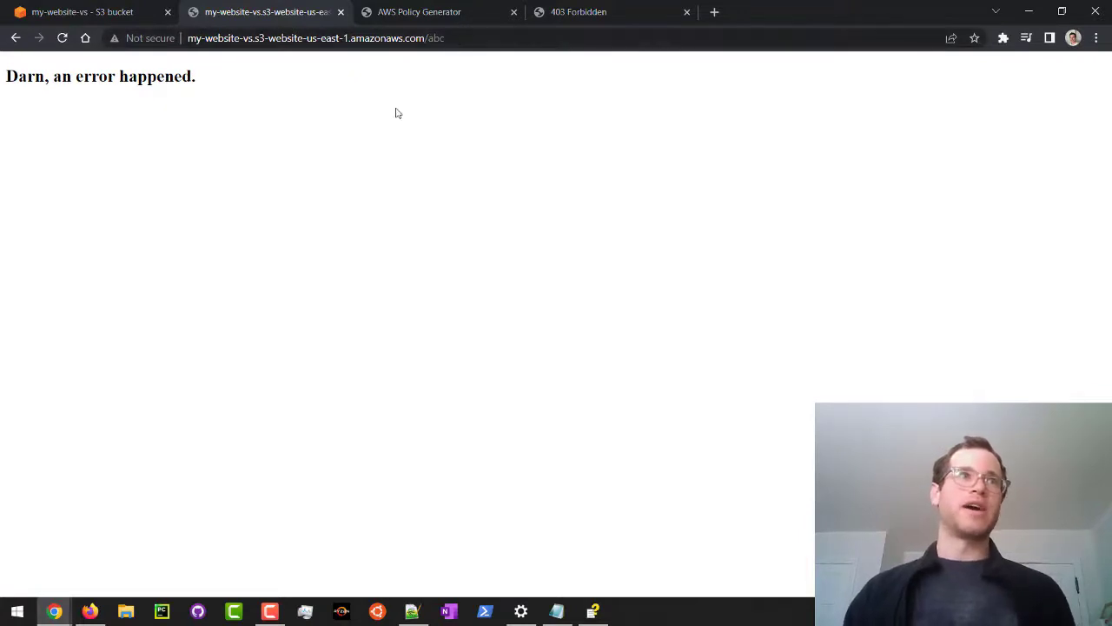
left_click_drag(396, 91, 12, 107)
left_click(13, 108)
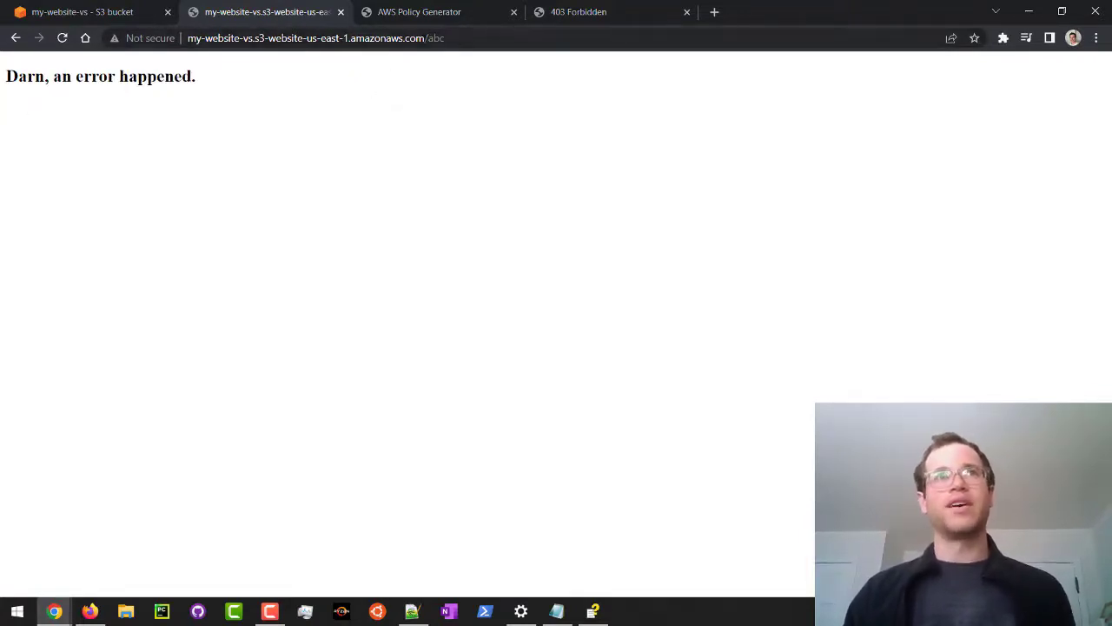
- Load the image dogs.jpg directly from the website endpoint
left_click_drag(427, 39, 466, 38)
type("dogs.")
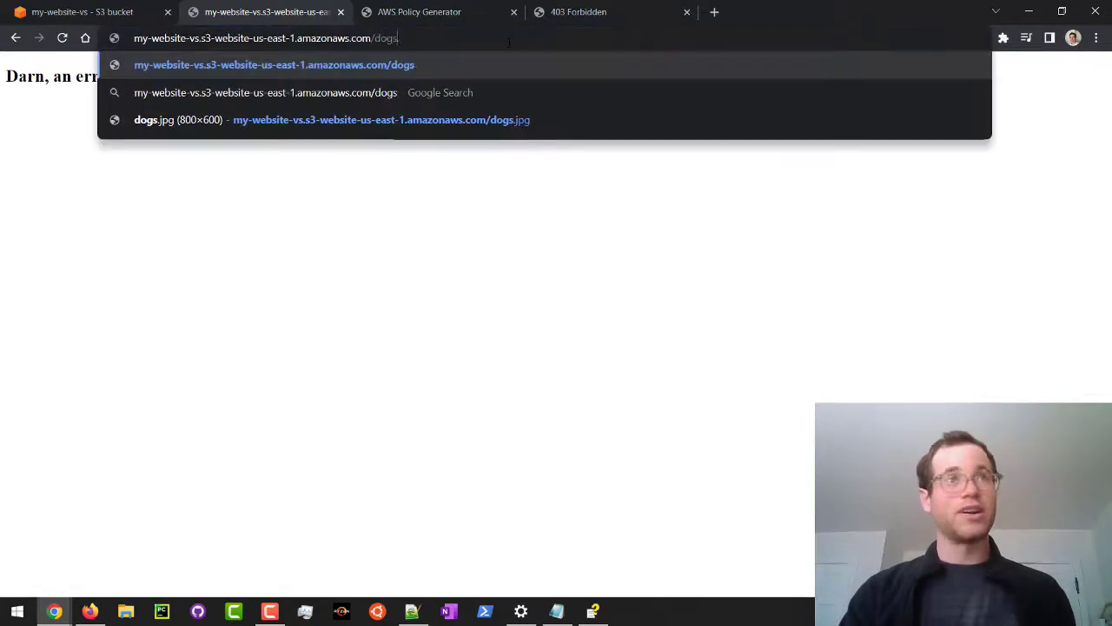
type("jpg")
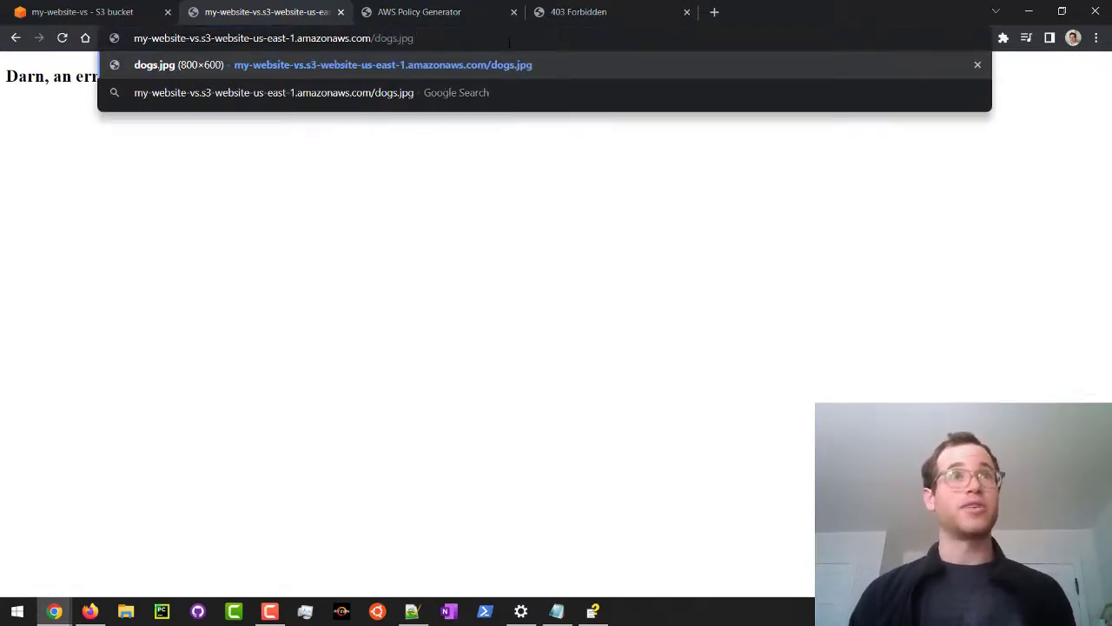
key("Return")
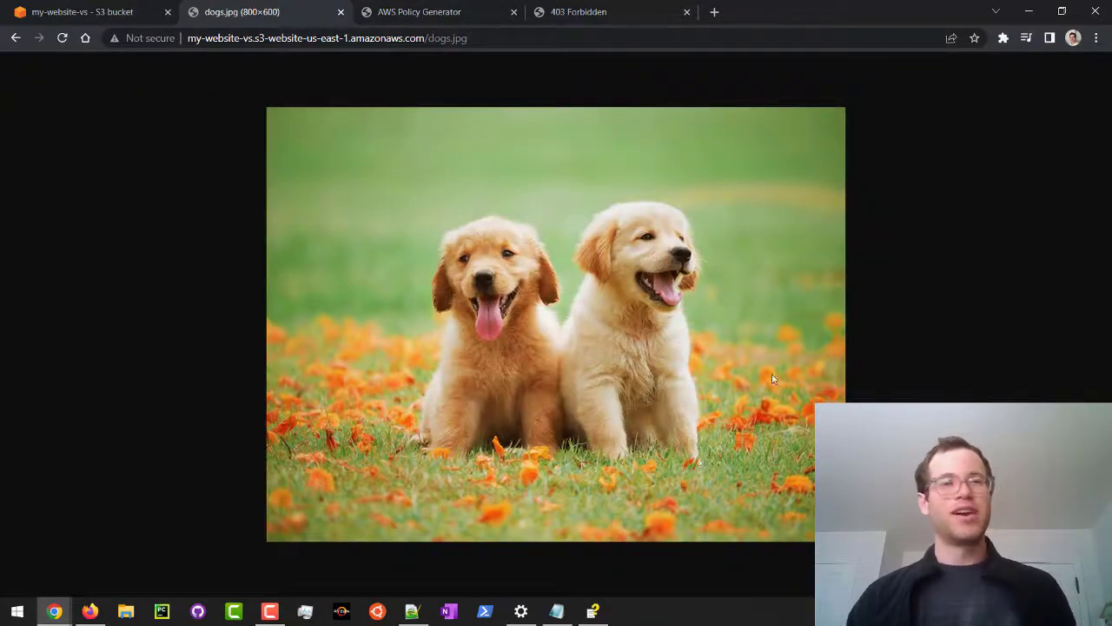
- Return to the S3 bucket list, select my-website-vs and start emptying it
left_click(140, 21)
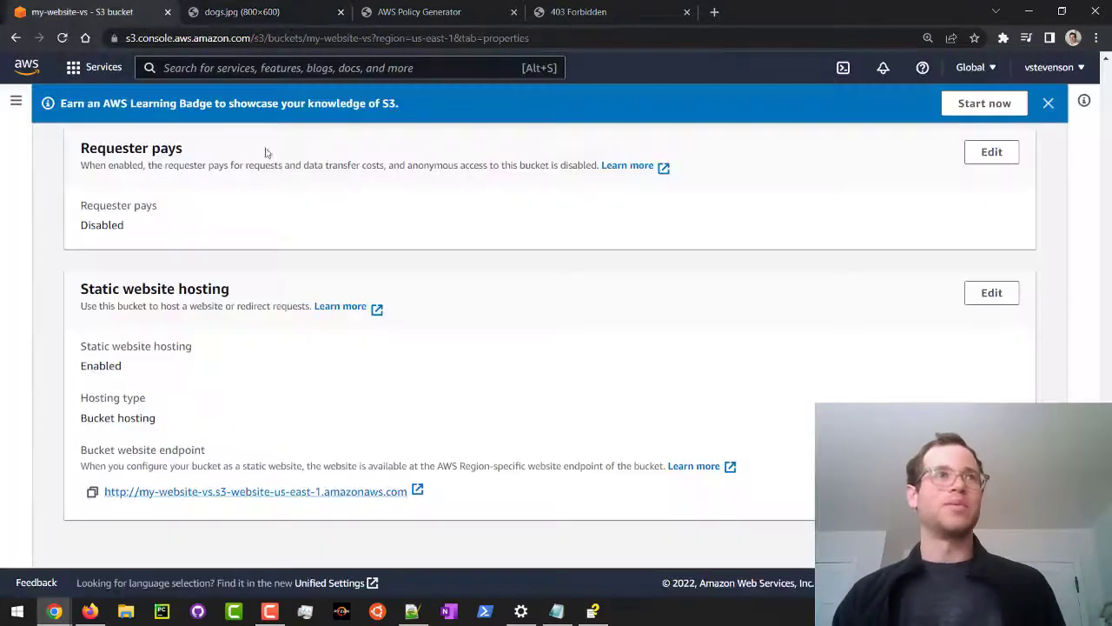
scroll(411, 276, "up", 6)
scroll(412, 275, "up", 15)
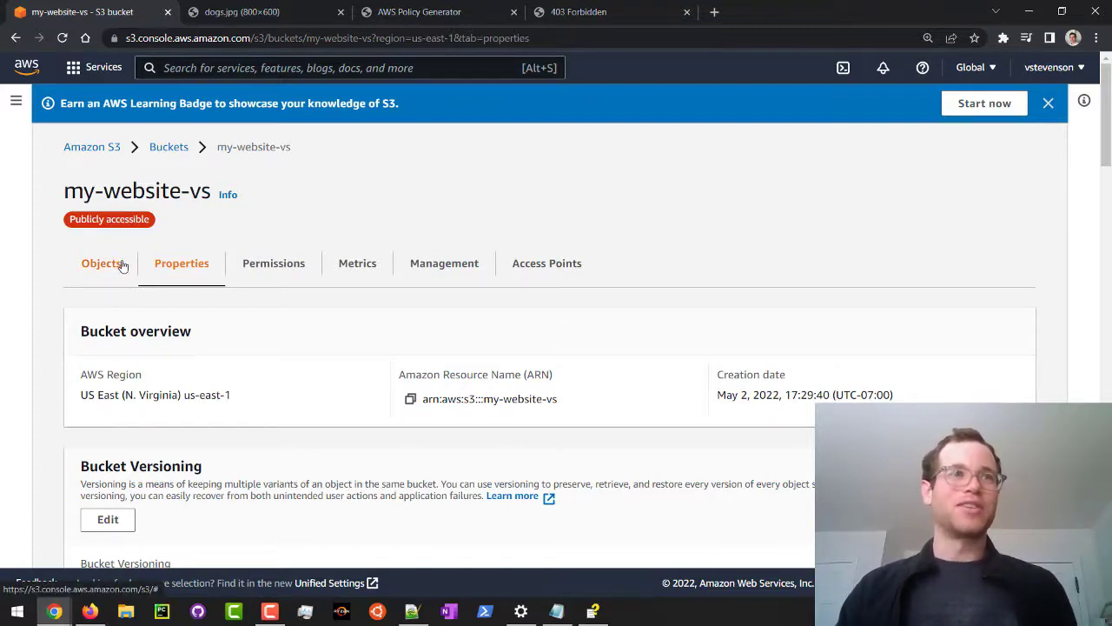
left_click(167, 148)
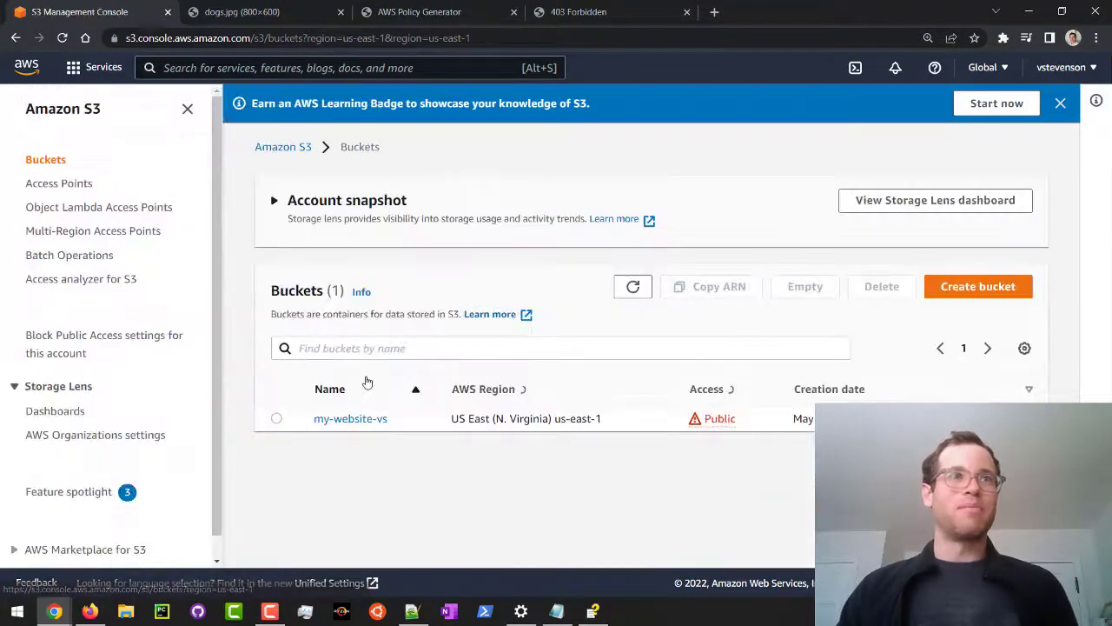
left_click(276, 418)
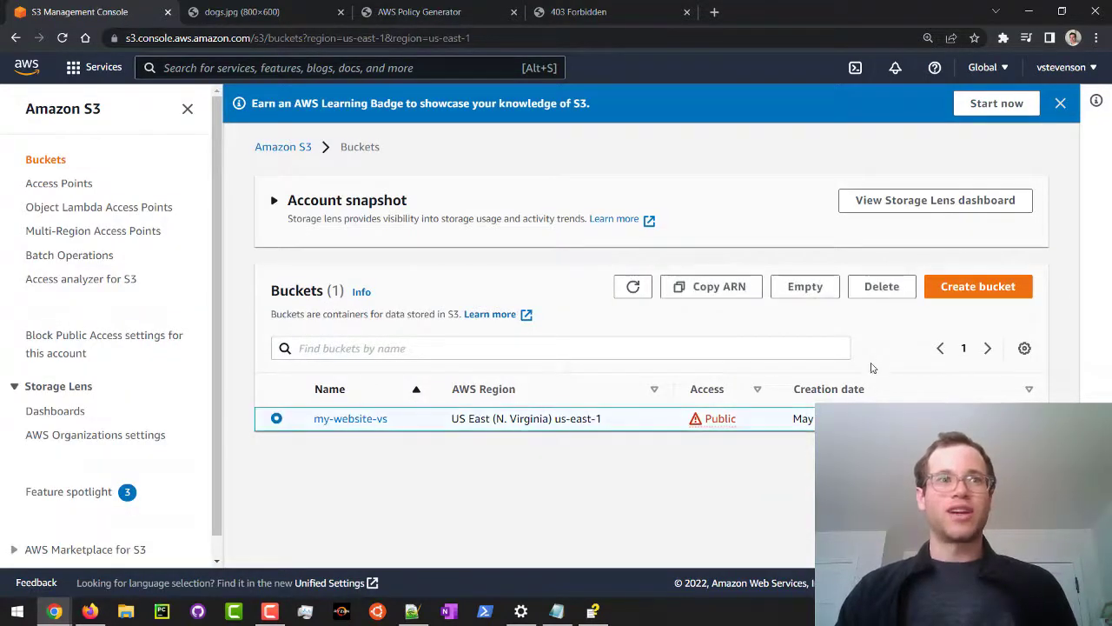
left_click(804, 287)
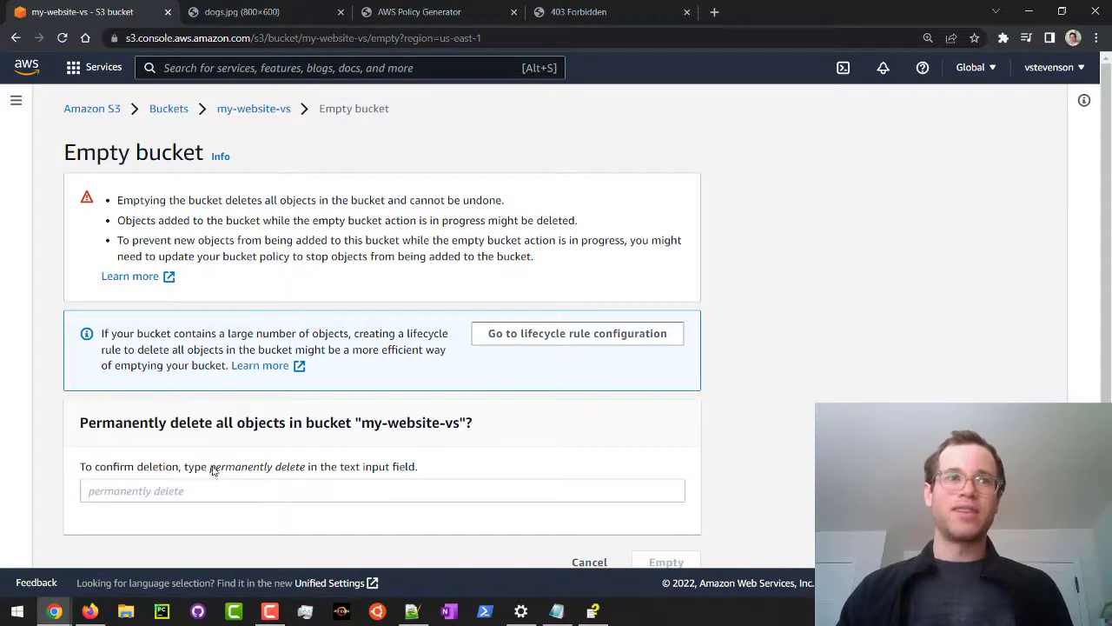
- Confirm with the text "permanently delete", empty the my-website-vs bucket, and check how many objects were deleted
left_click_drag(209, 468, 306, 470)
key("ctrl+c")
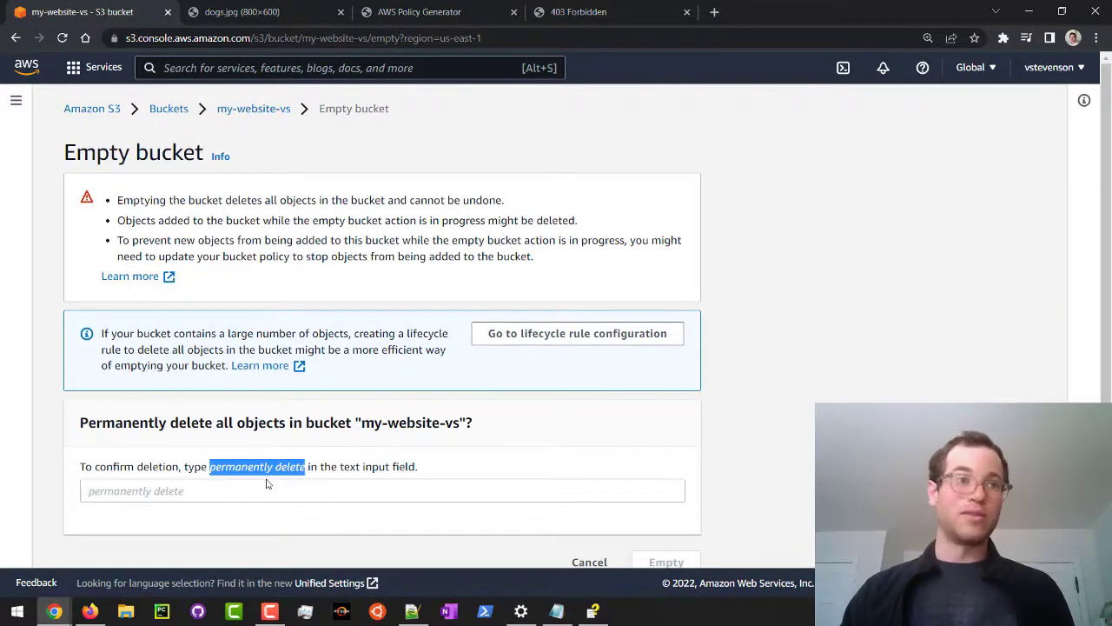
left_click(305, 489)
key("ctrl+v")
scroll(569, 522, "down", 1)
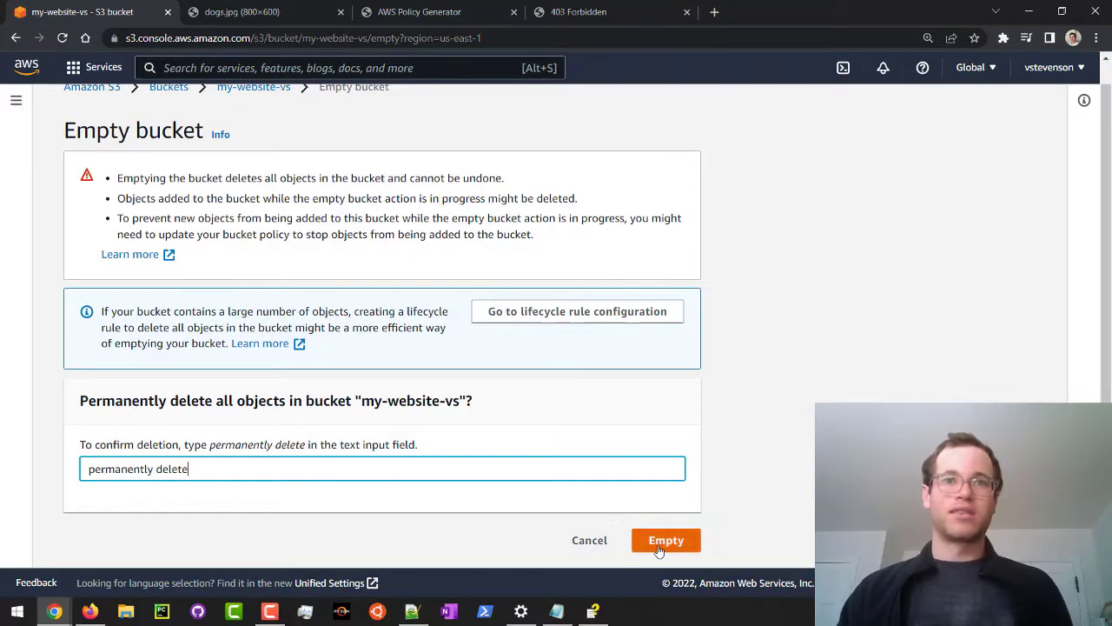
left_click(660, 542)
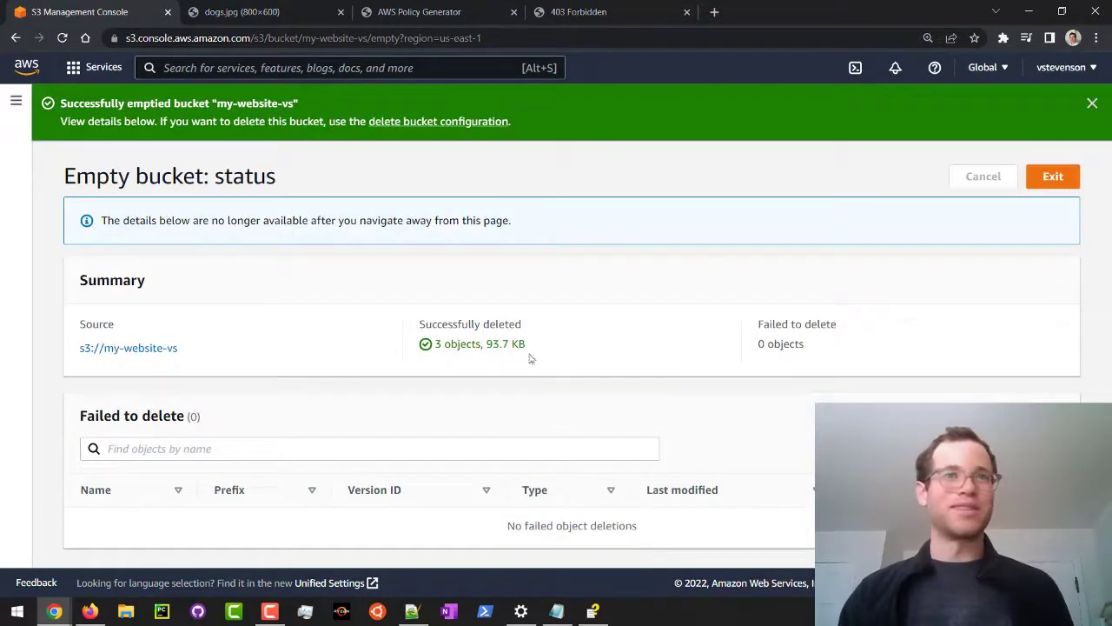
left_click_drag(528, 351, 437, 348)
left_click(1050, 233)
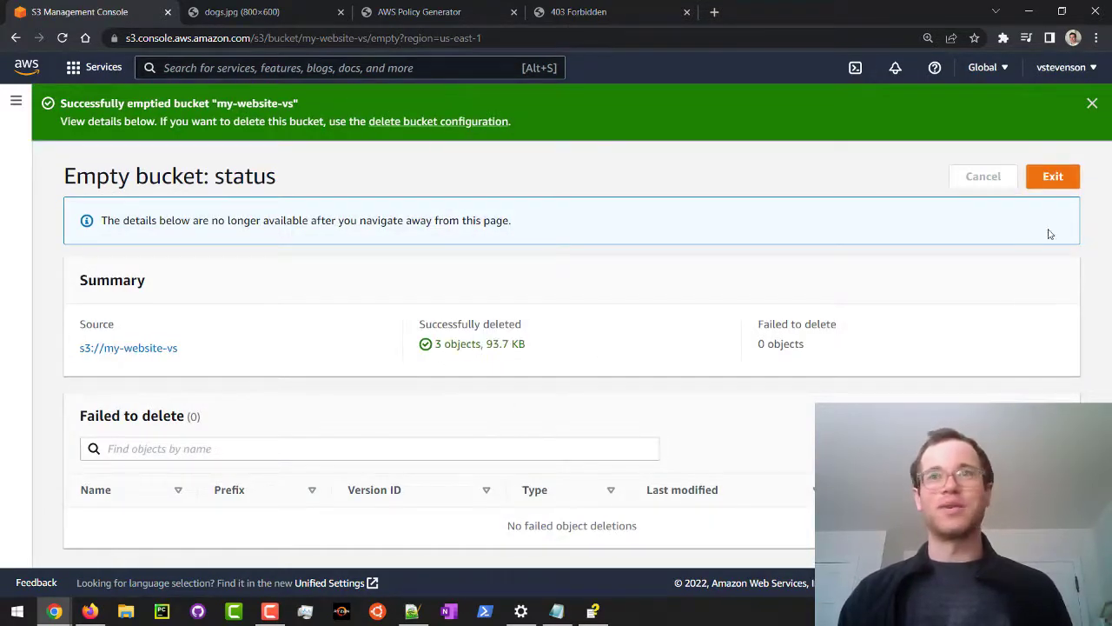
- Leave the emptying status page and delete the my-website-vs bucket, confirming with its name "my-website-vs"
left_click(1047, 182)
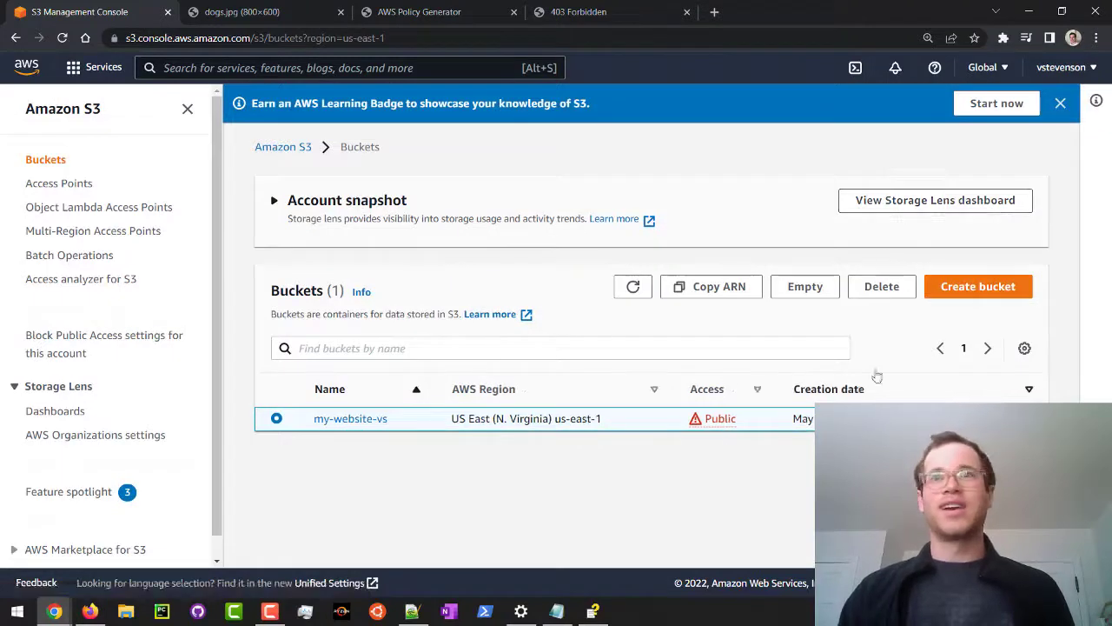
left_click(882, 287)
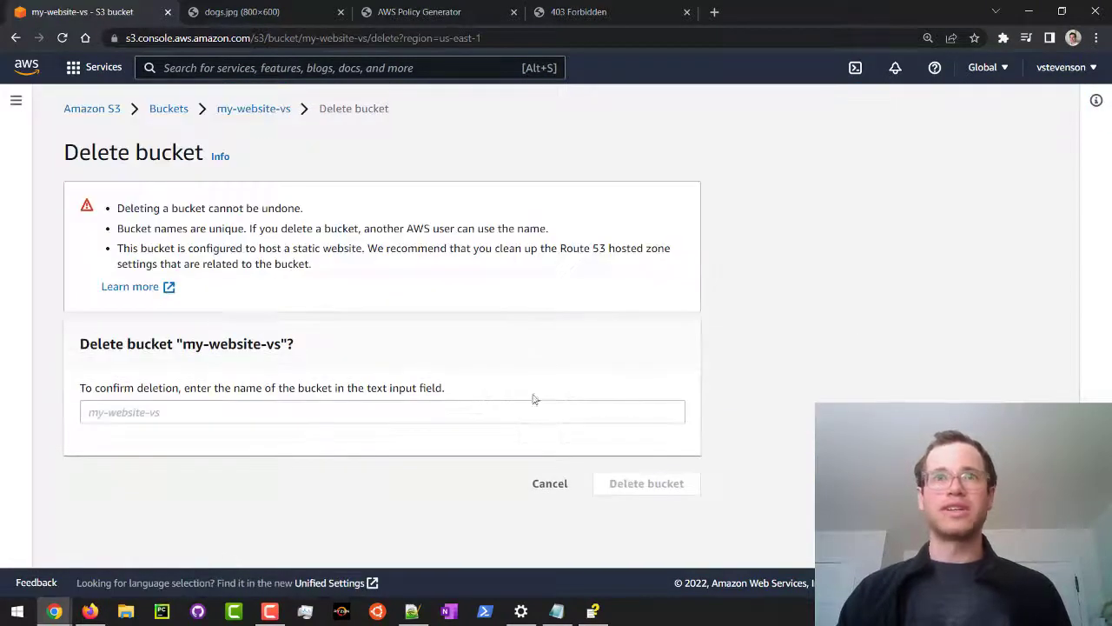
left_click_drag(184, 344, 281, 345)
key("ctrl+c")
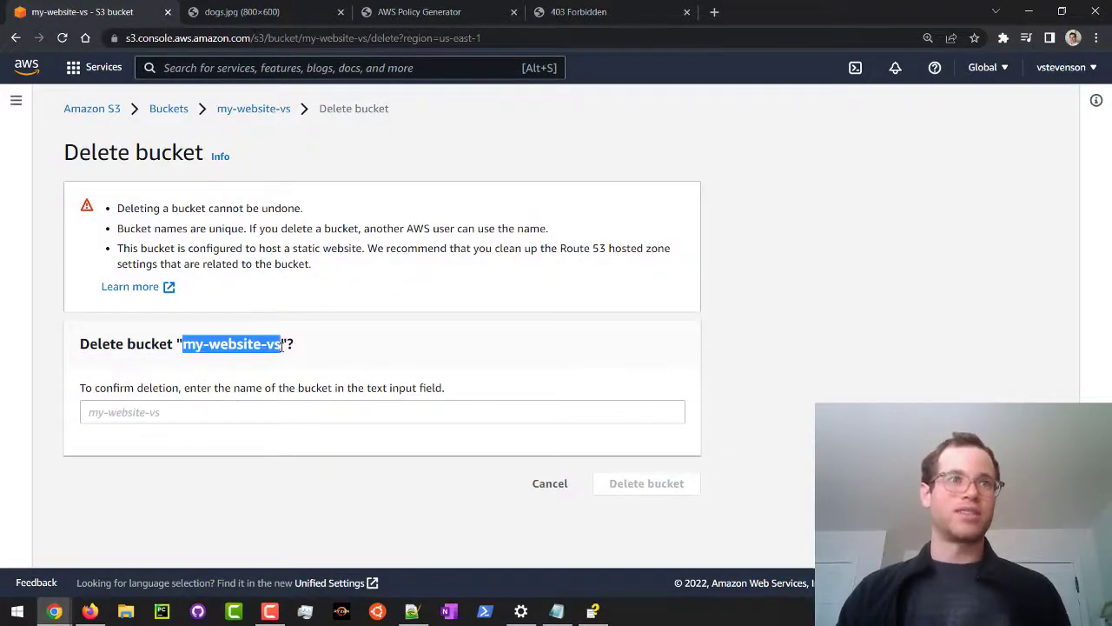
left_click(190, 405)
key("ctrl+v")
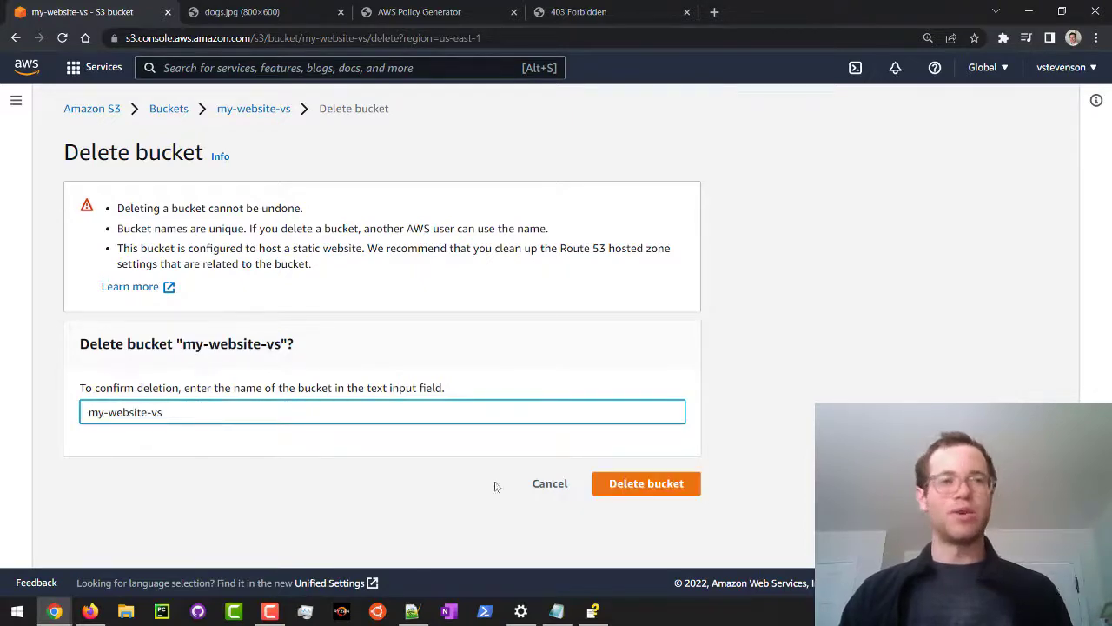
left_click(599, 487)
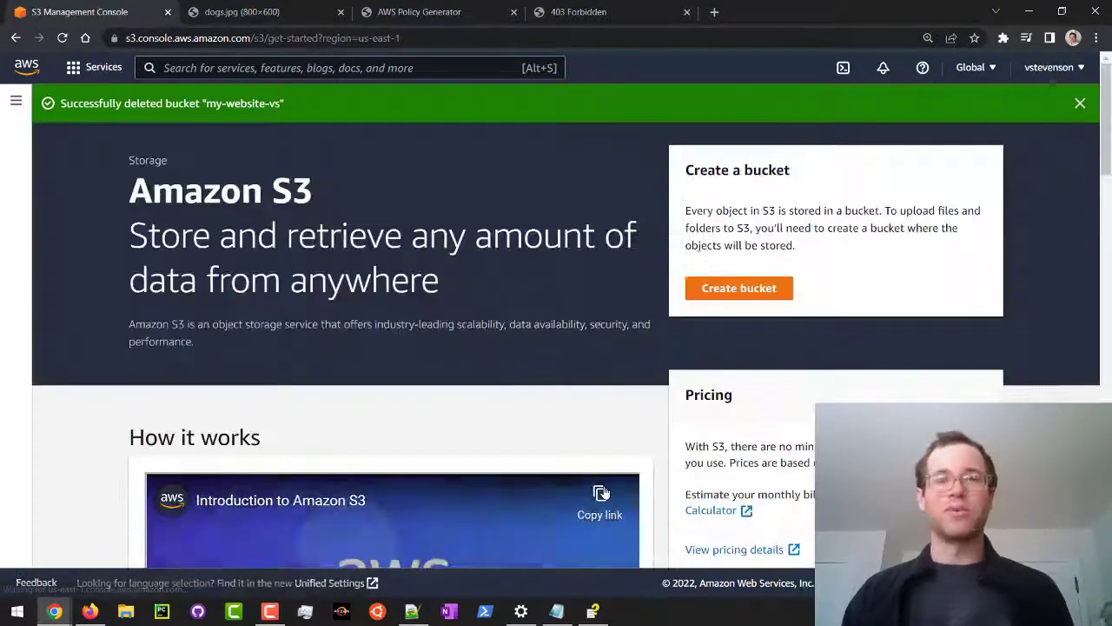
scroll(659, 425, "down", 5)
scroll(659, 425, "up", 5)
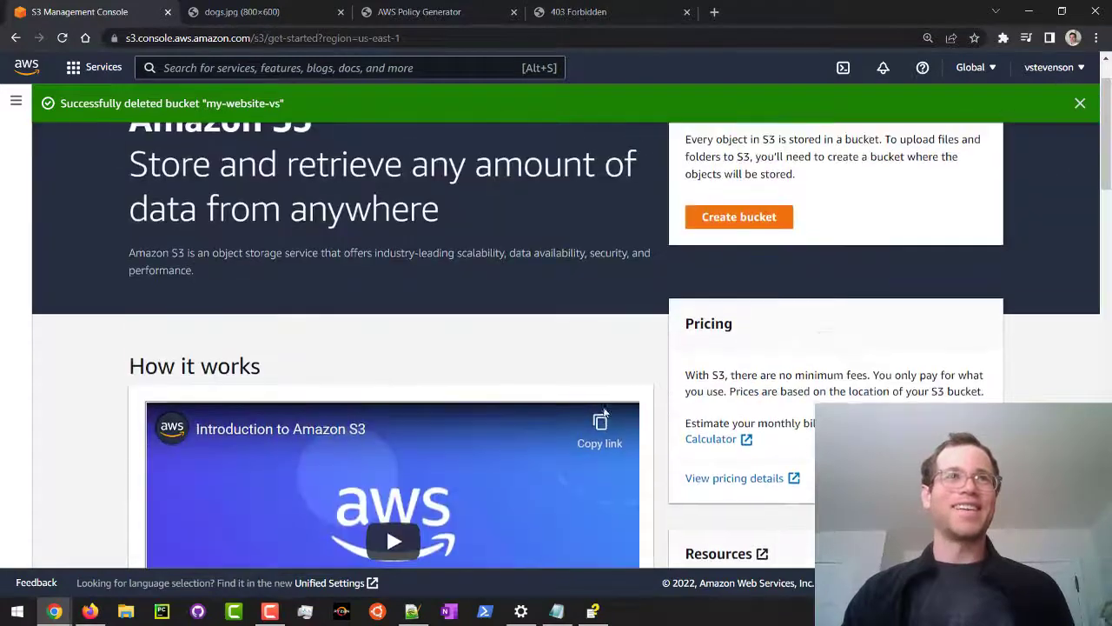
- Load the website endpoint's root address without the dogs.jpg path to check whether the site is still reachable
left_click(261, 12)
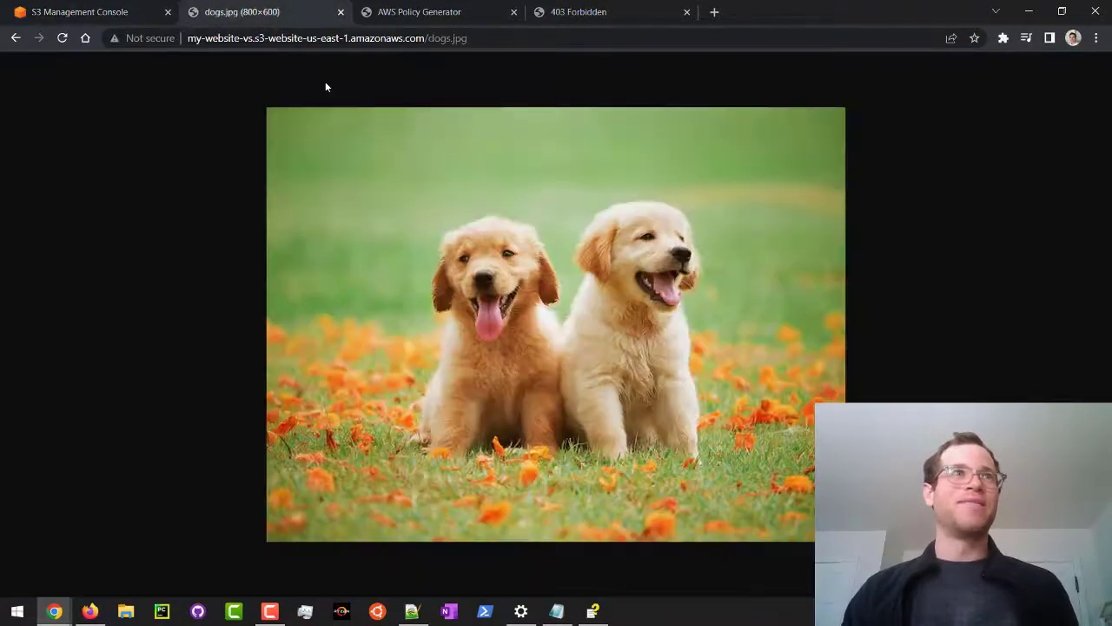
left_click_drag(425, 38, 470, 38)
key("BackSpace")
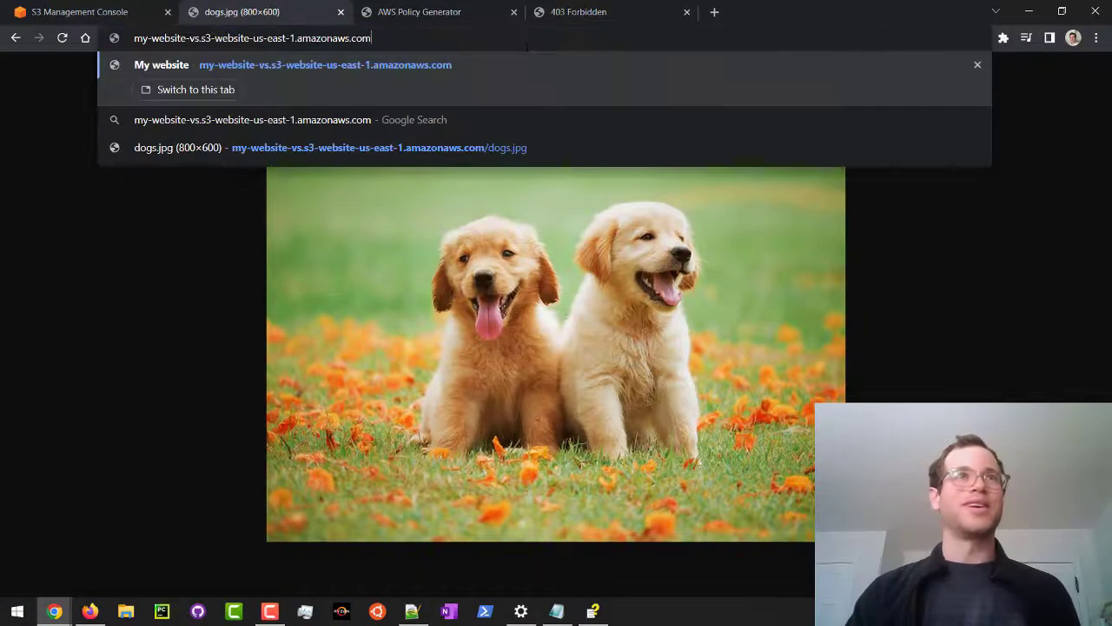
key("Return")
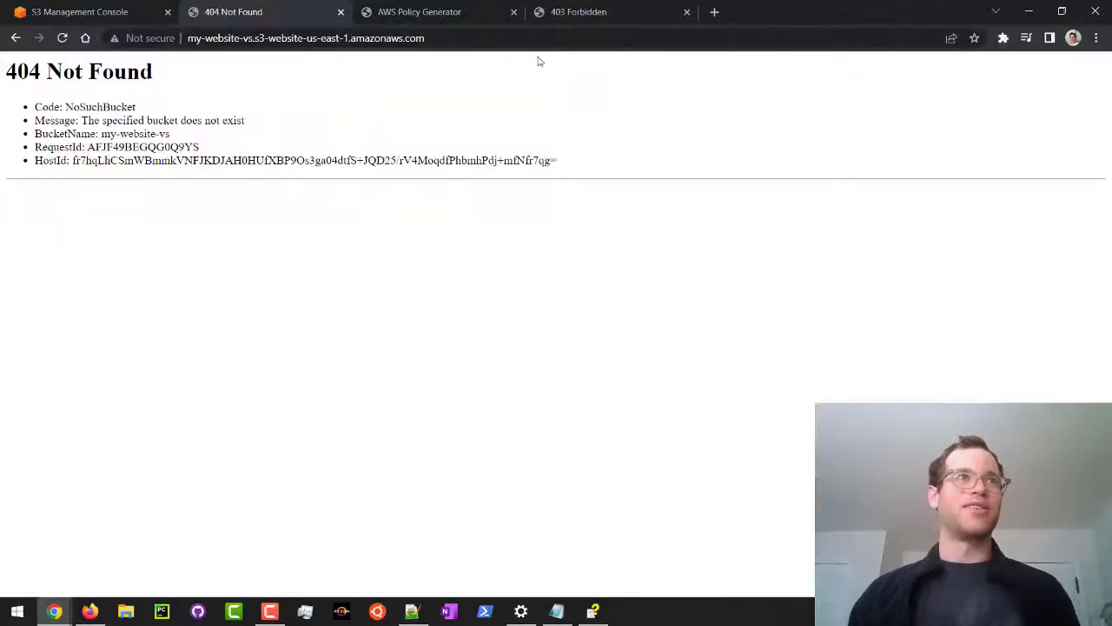